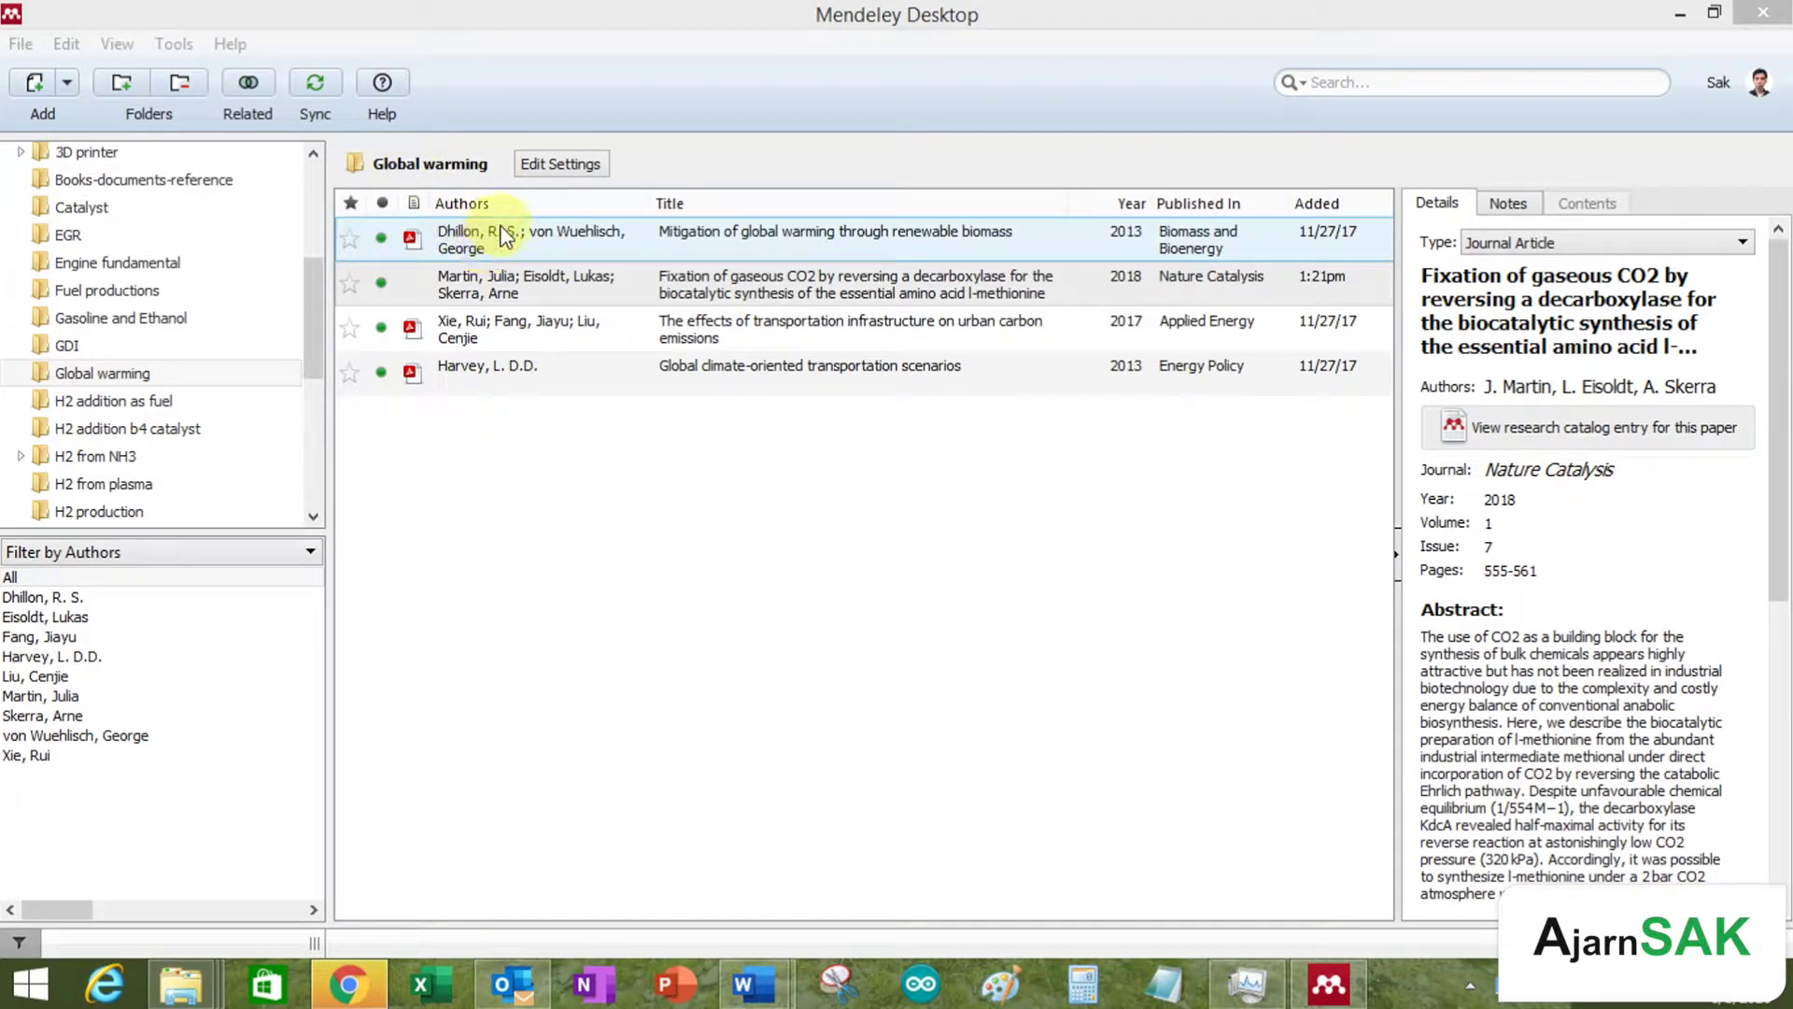
Step: Show the Dhillon renewable biomass reference's details, scrolled down to its URL and attached file
{"action": "left_click", "coordinate": [484, 250]}
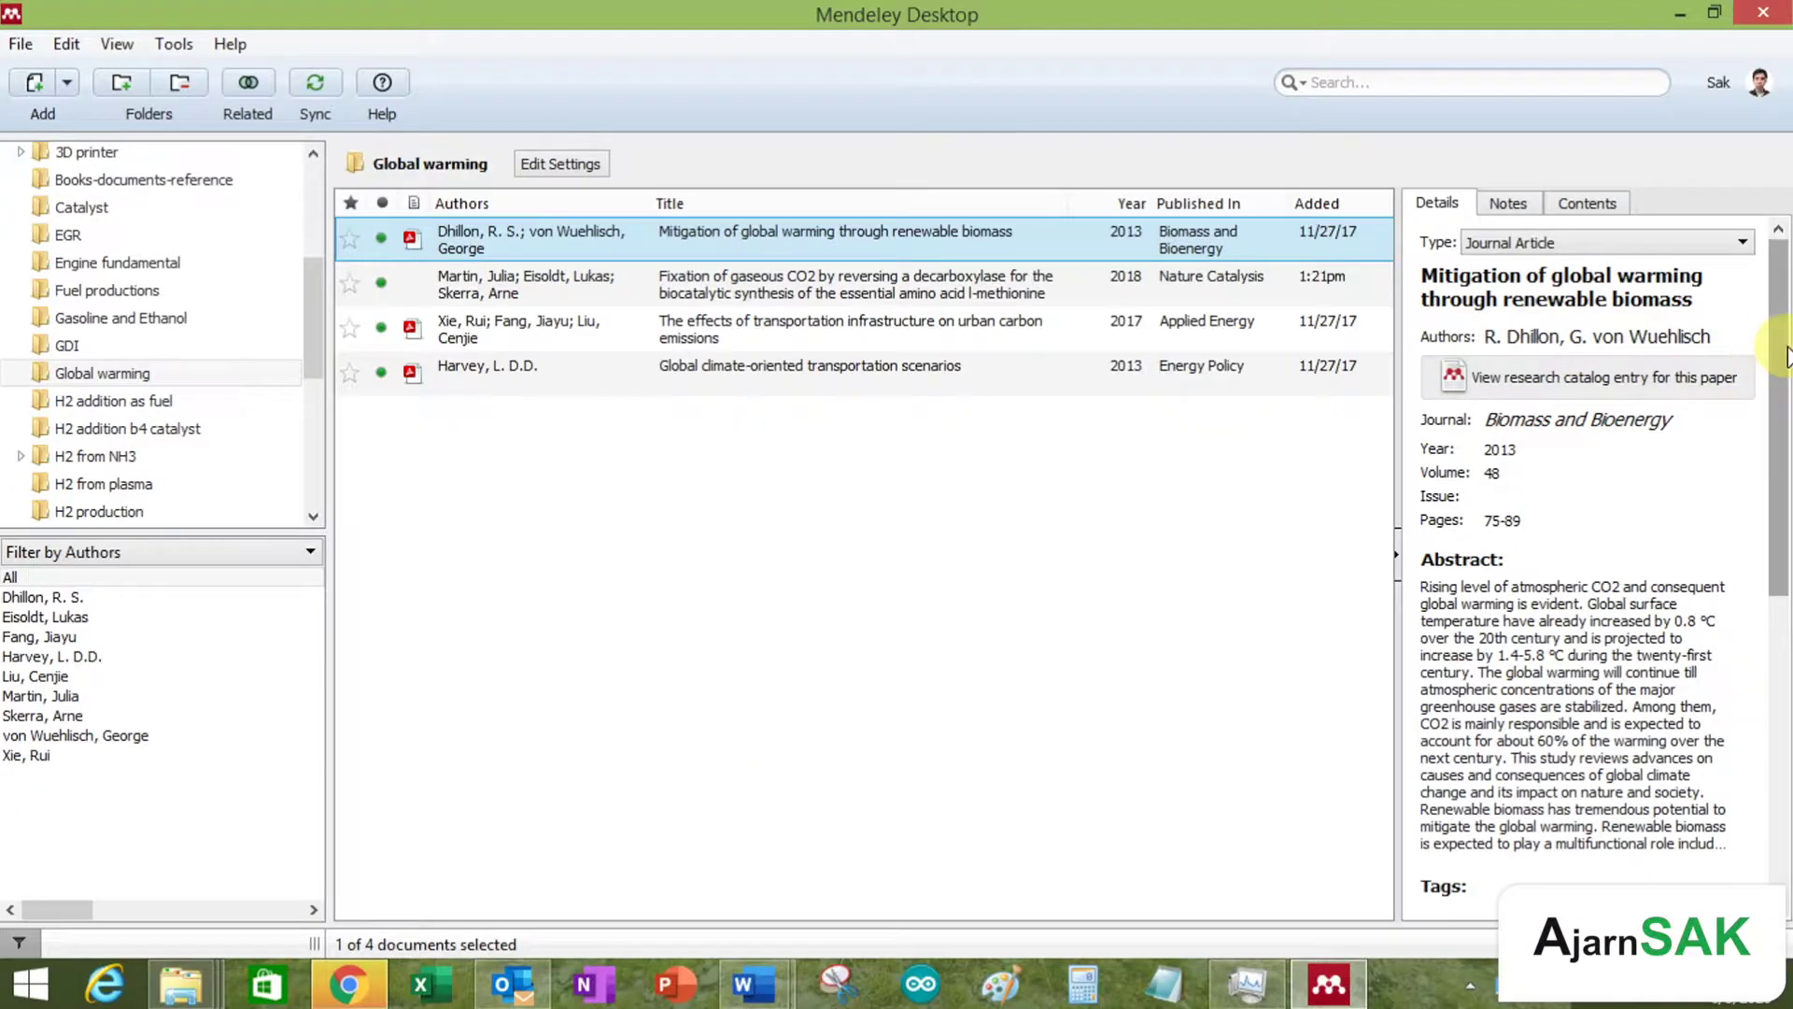
{"action": "scroll", "coordinate": [1540, 560], "scroll_direction": "down", "scroll_amount": 10}
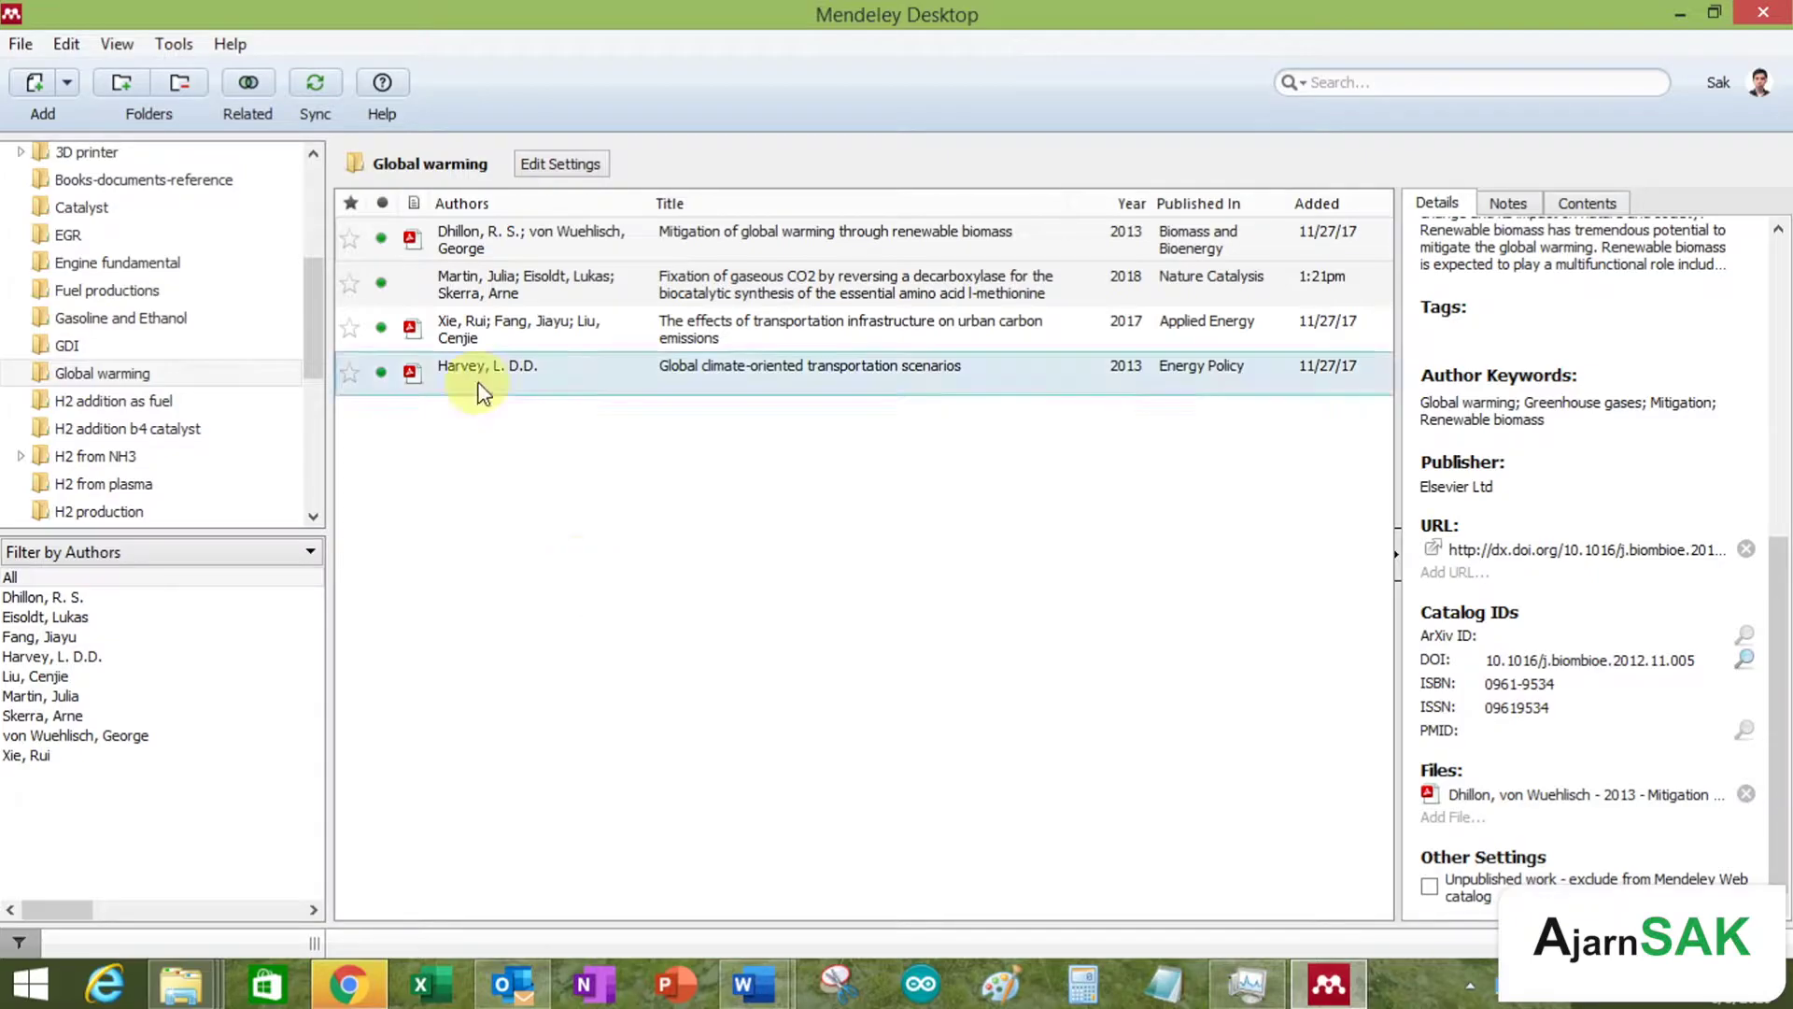
Step: Show the Martin, Julia 'Fixation of gaseous CO2' reference details, then open Notepad
{"action": "left_click", "coordinate": [490, 287]}
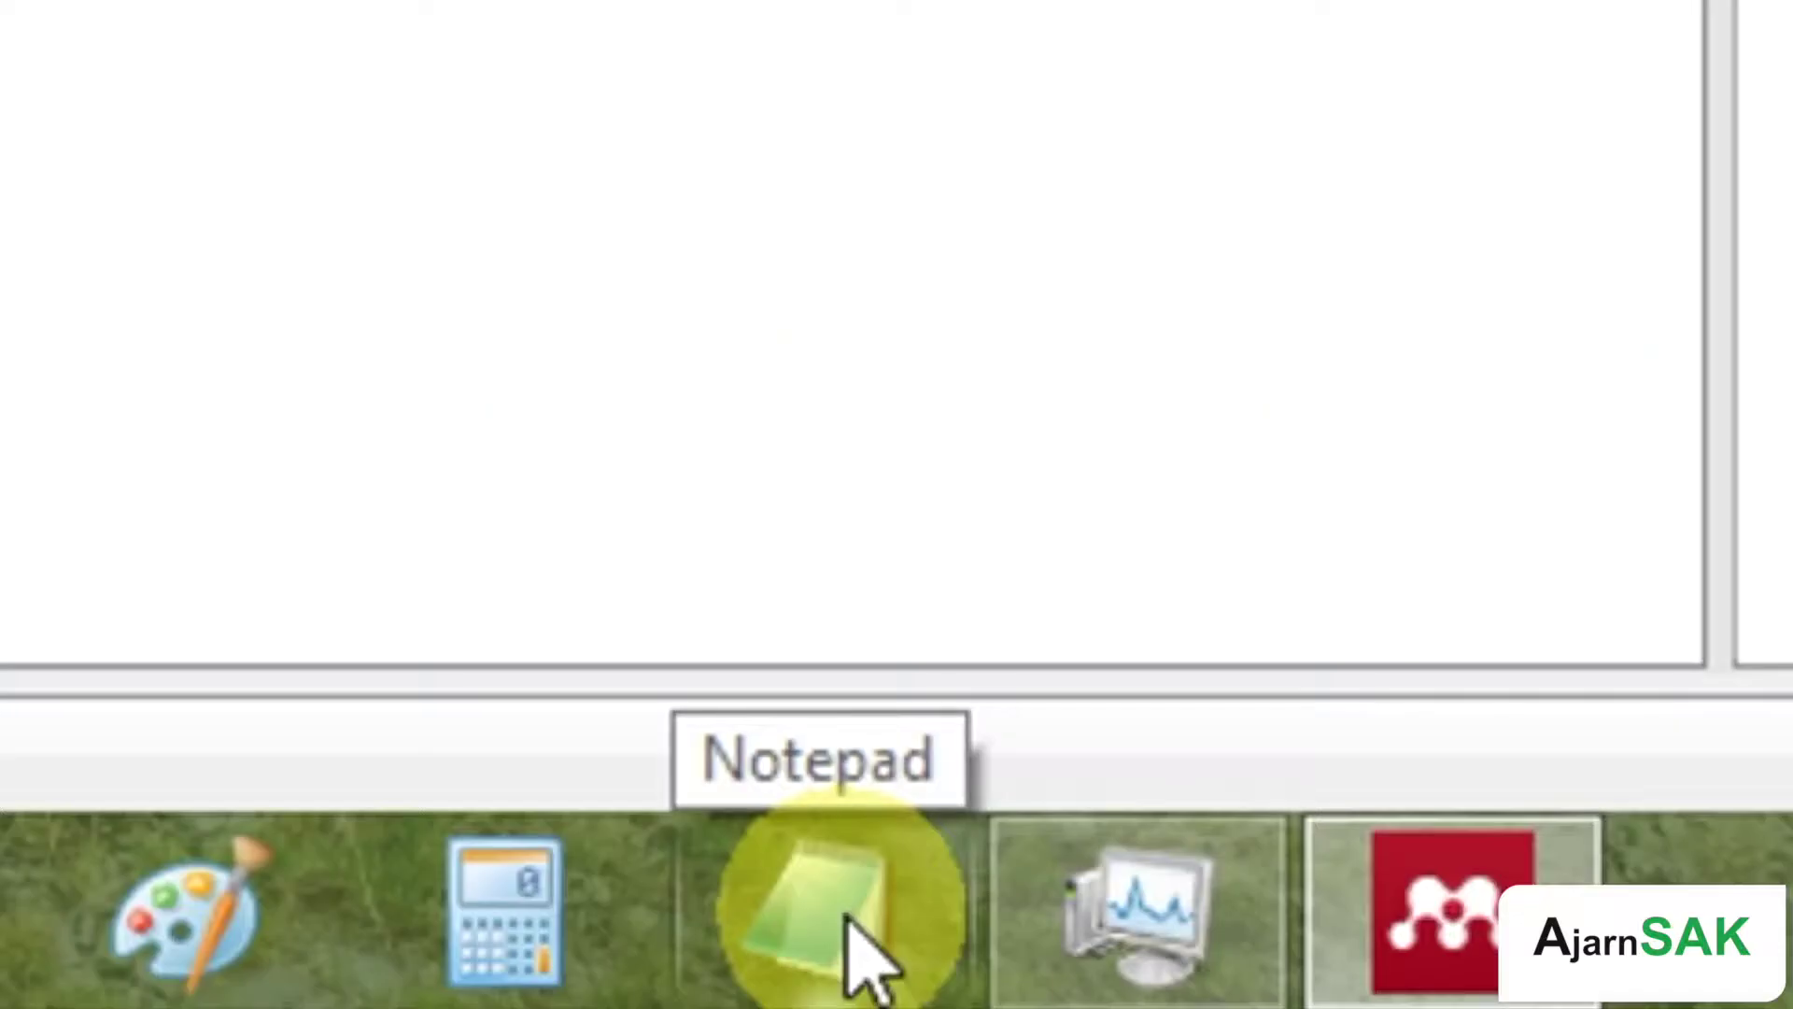
{"action": "left_click", "coordinate": [1169, 988]}
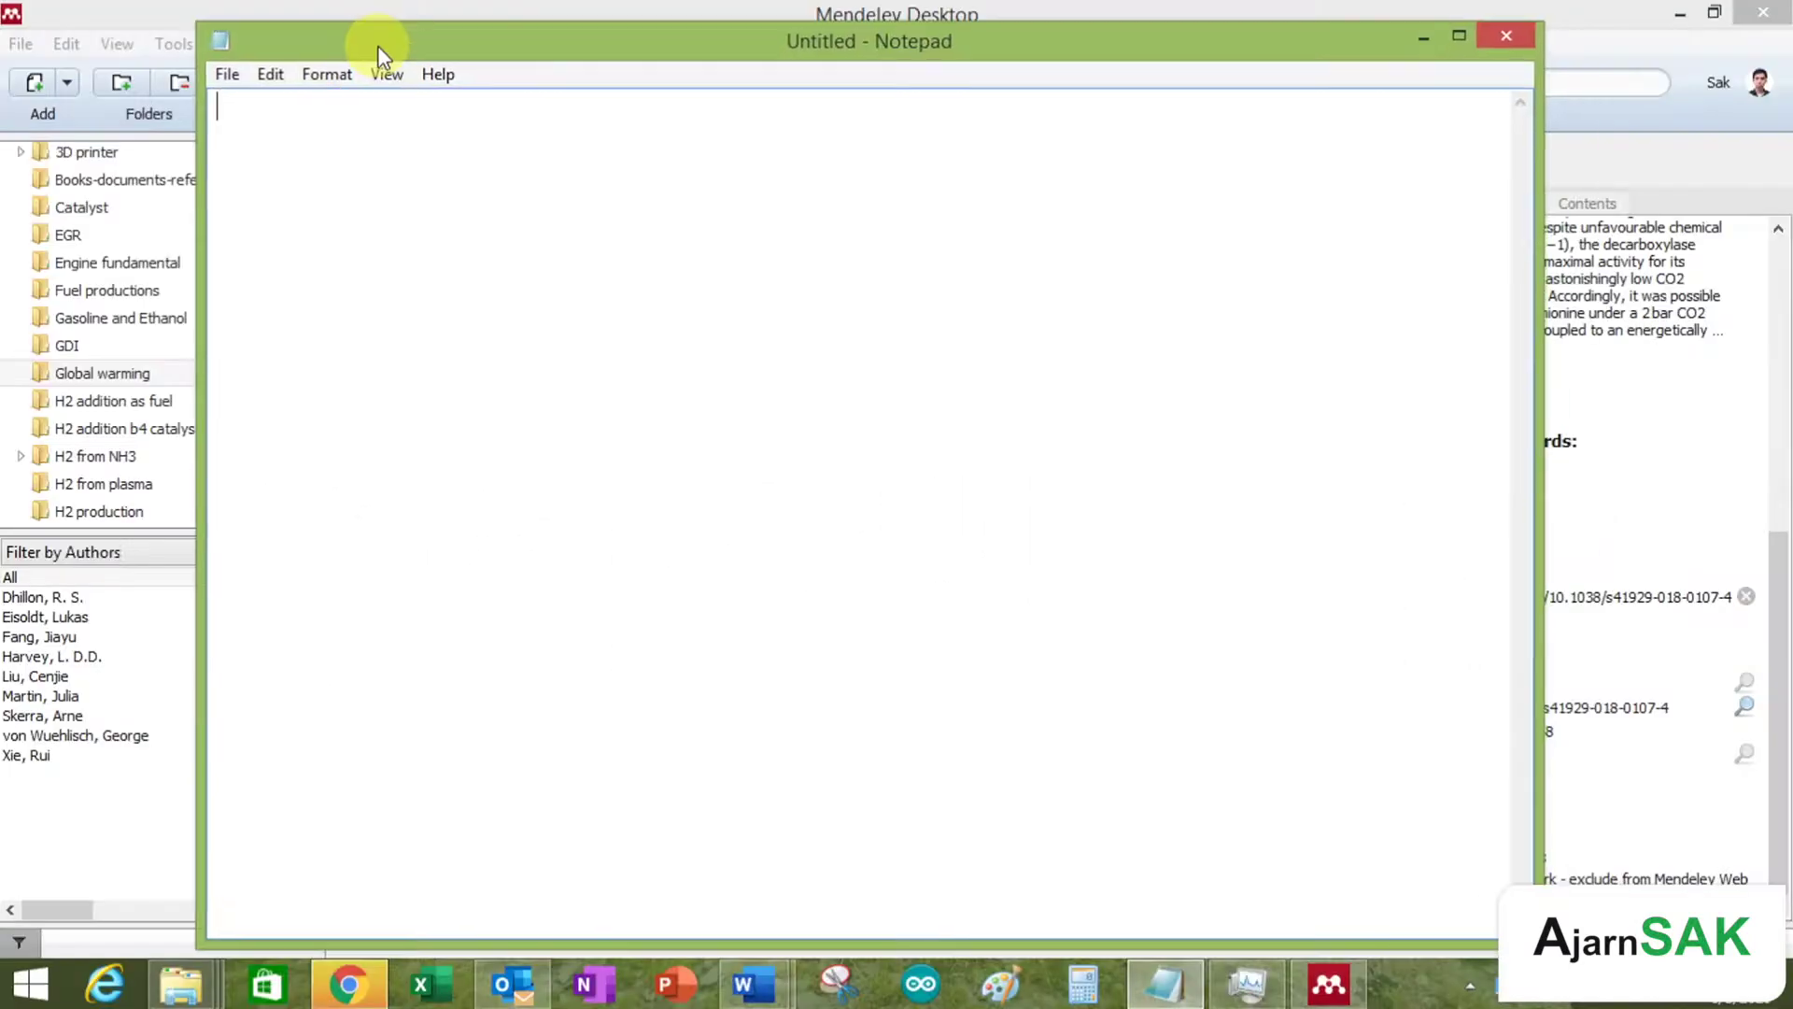
Step: Close the empty Notepad window and open the Books-documents-reference folder
{"action": "left_click_drag", "start_coordinate": [191, 10], "coordinate": [339, 94]}
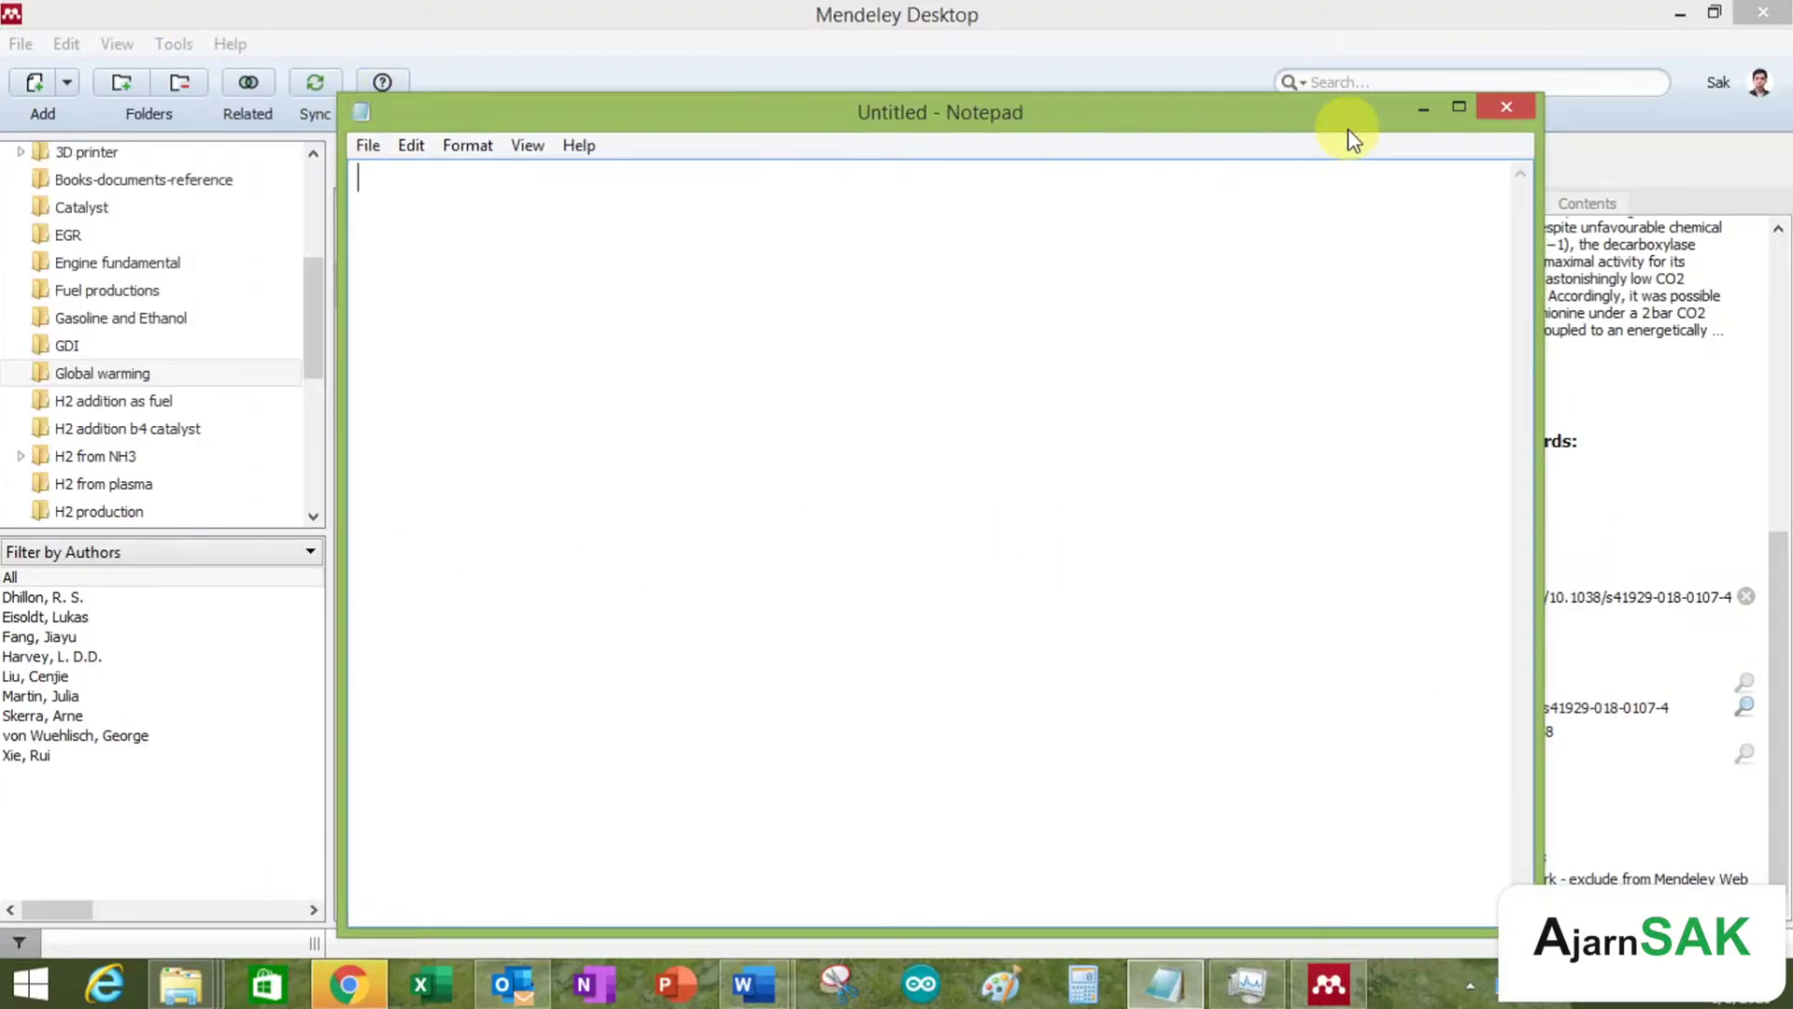
{"action": "left_click", "coordinate": [1502, 108]}
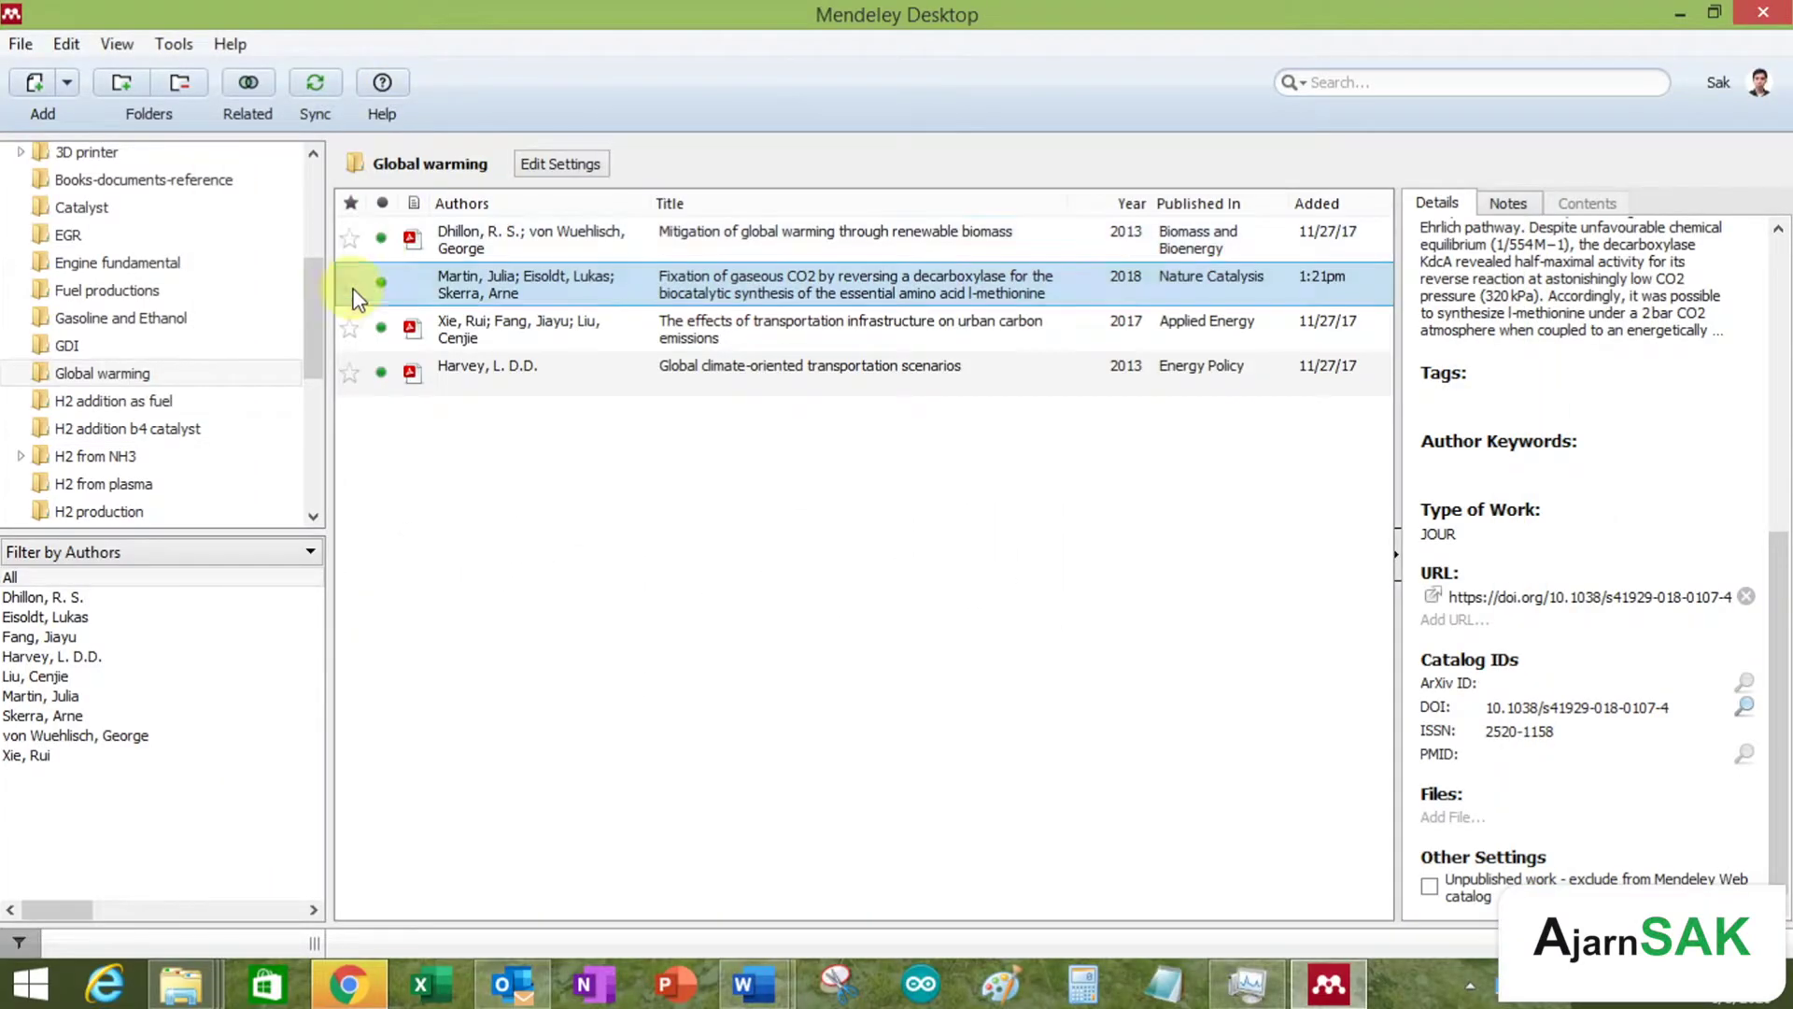
{"action": "left_click", "coordinate": [135, 178]}
Step: Preview the ISO 22241-1_2019 reference's attached text file in Notepad, then close it
{"action": "left_click", "coordinate": [523, 724]}
{"action": "left_click", "coordinate": [545, 643]}
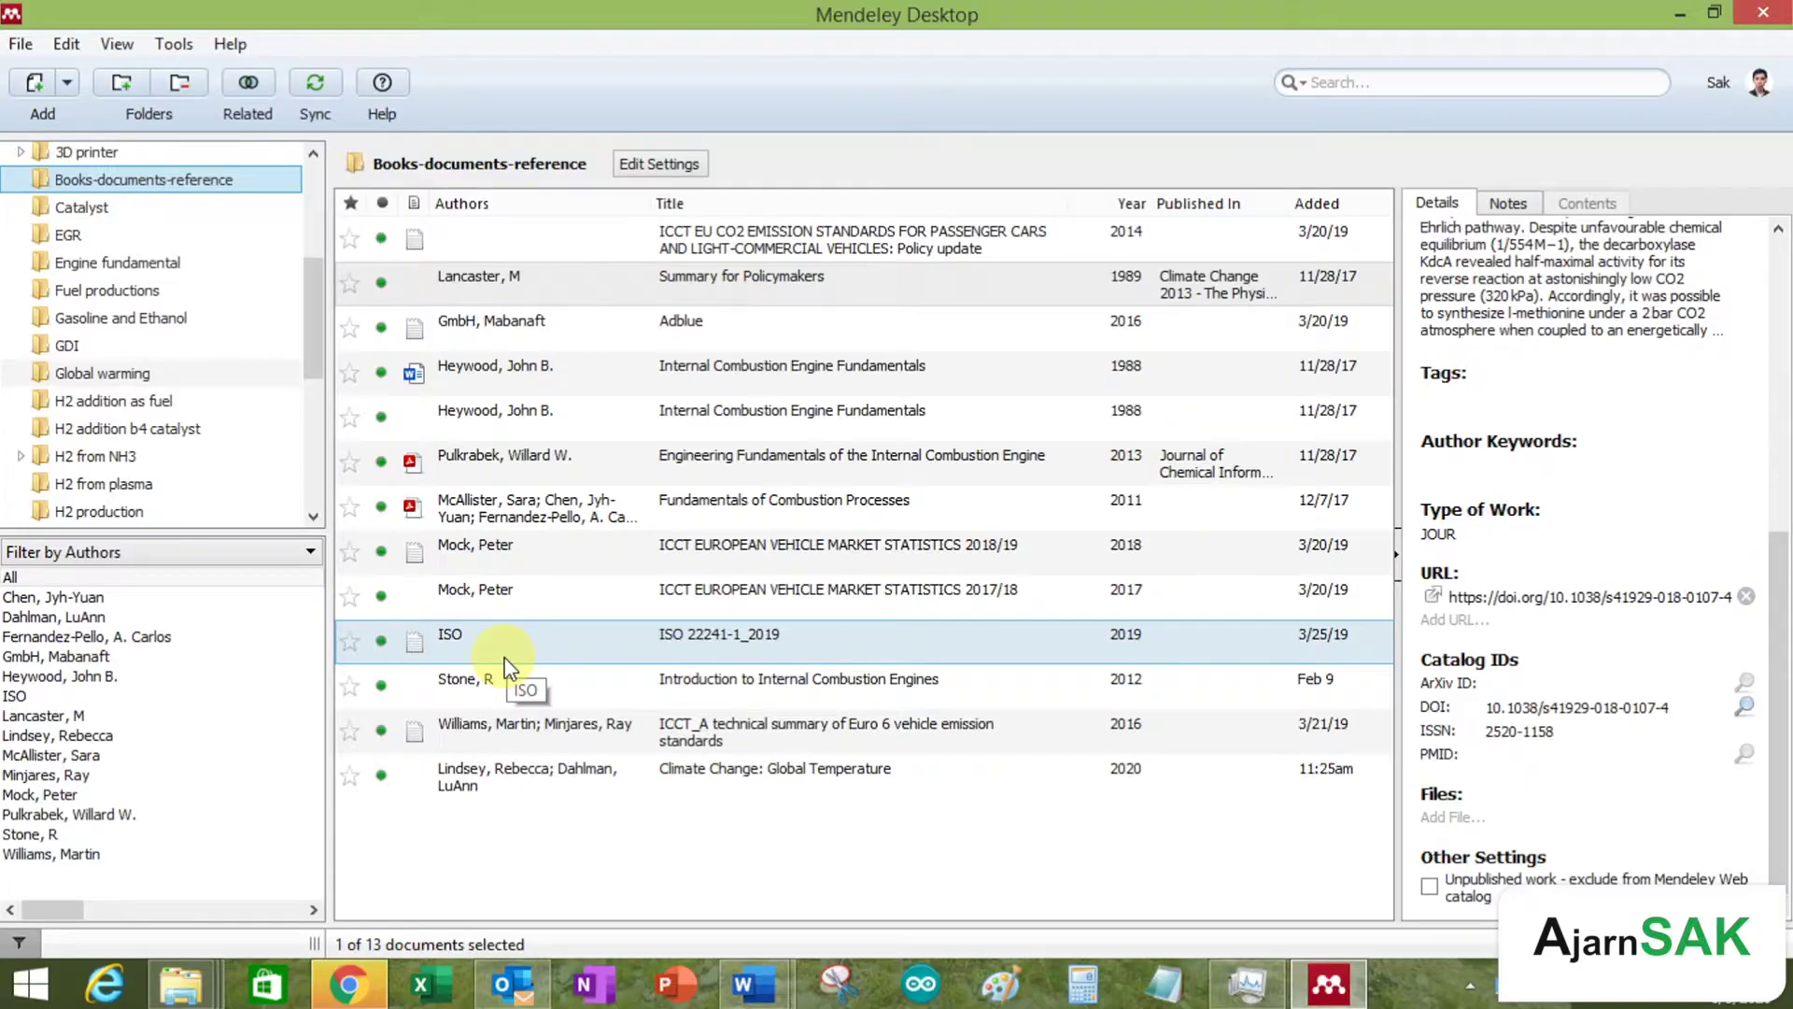
{"action": "double_click", "coordinate": [1064, 485]}
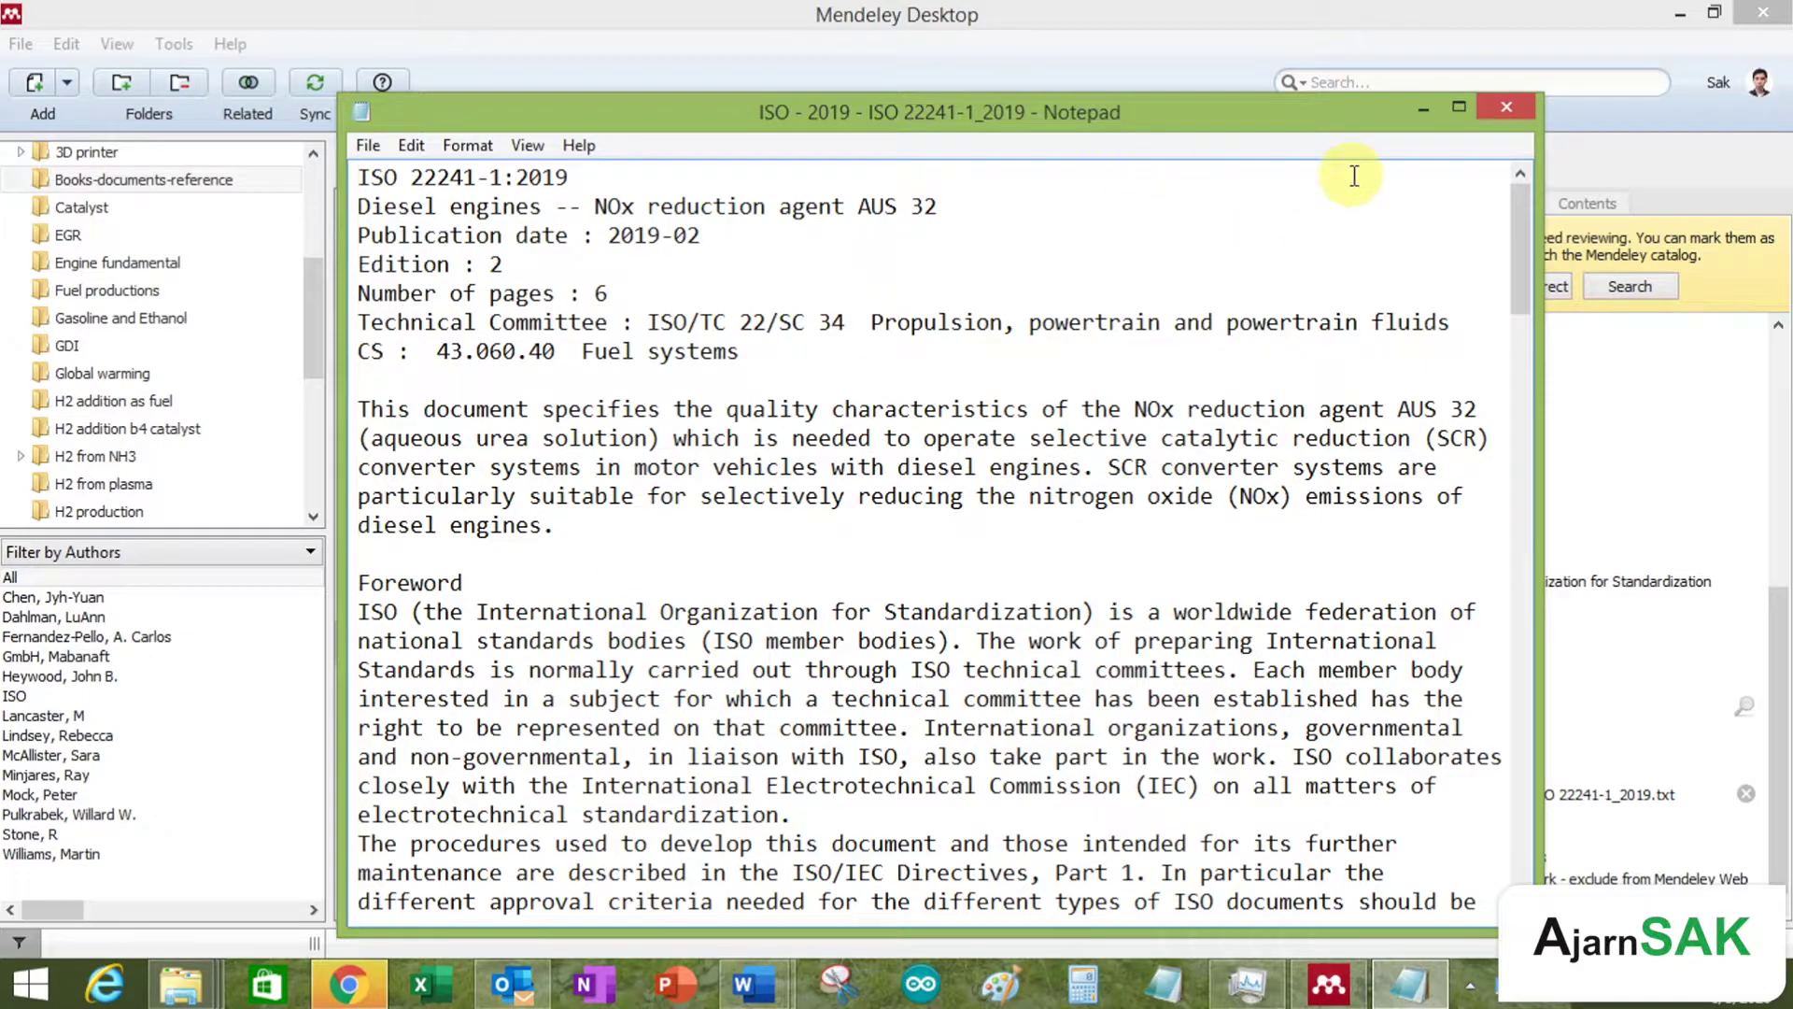
{"action": "left_click", "coordinate": [1506, 107]}
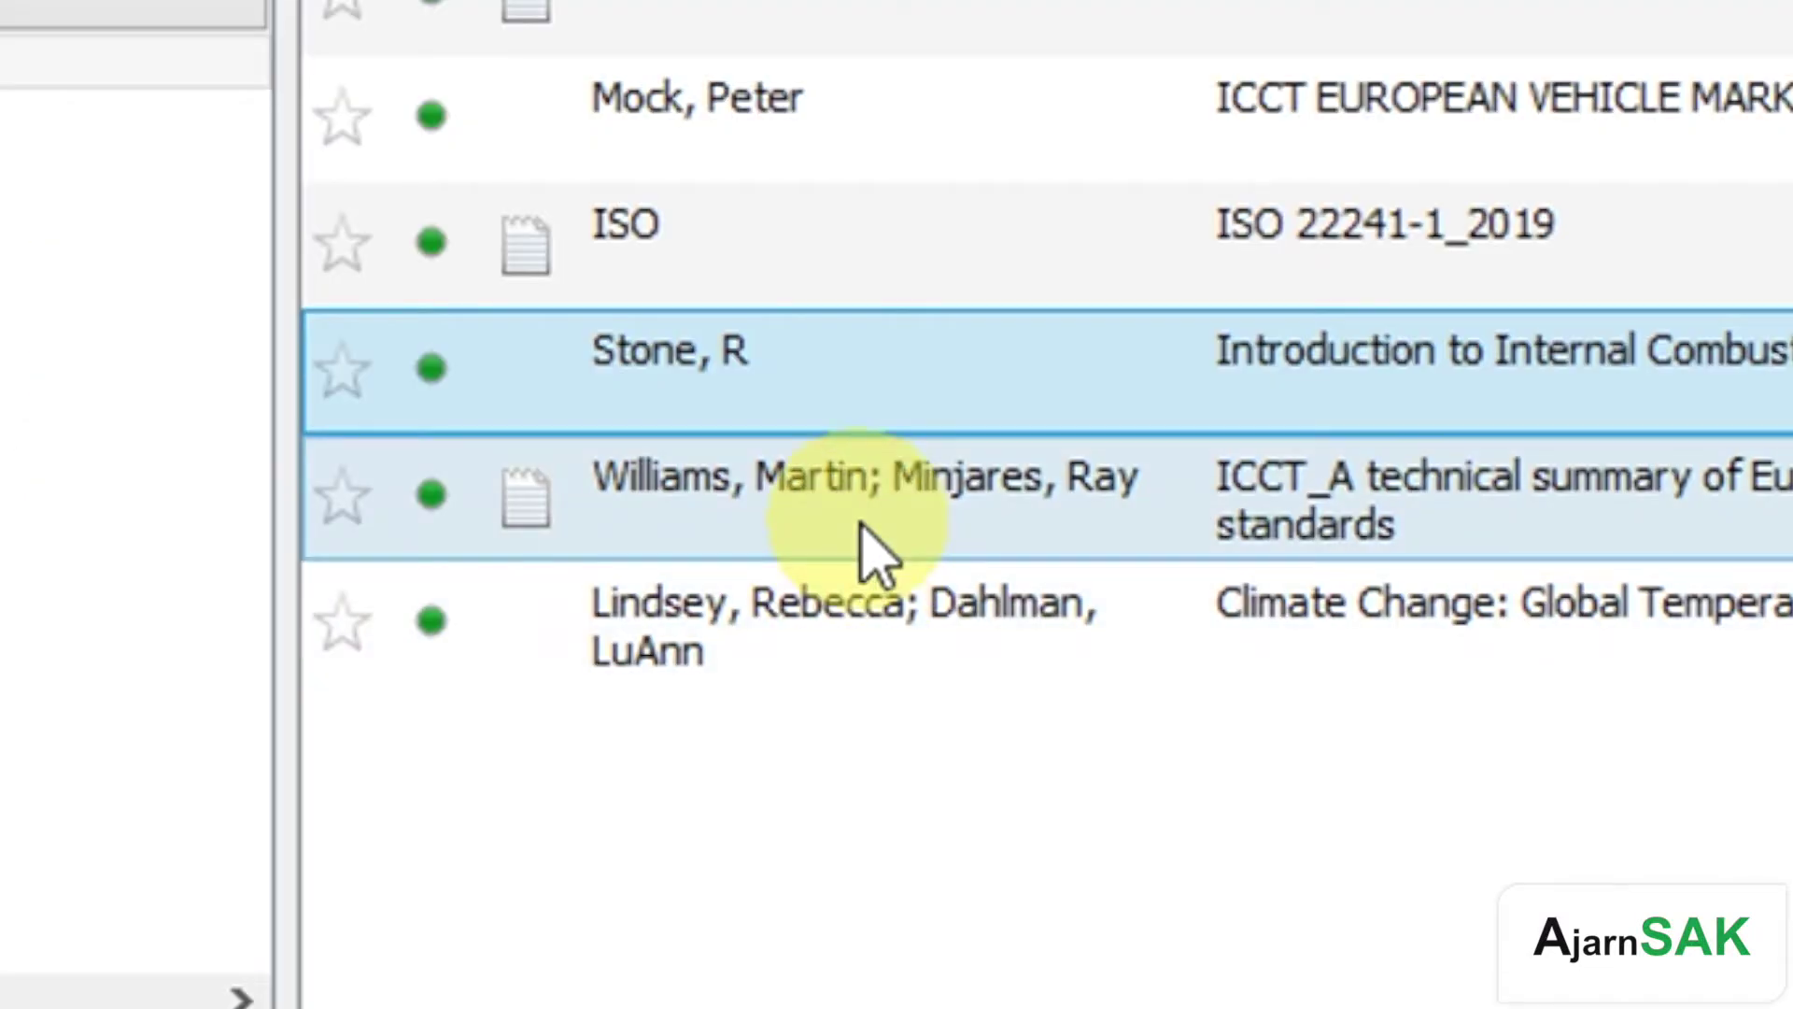
{"action": "double_click", "coordinate": [530, 737]}
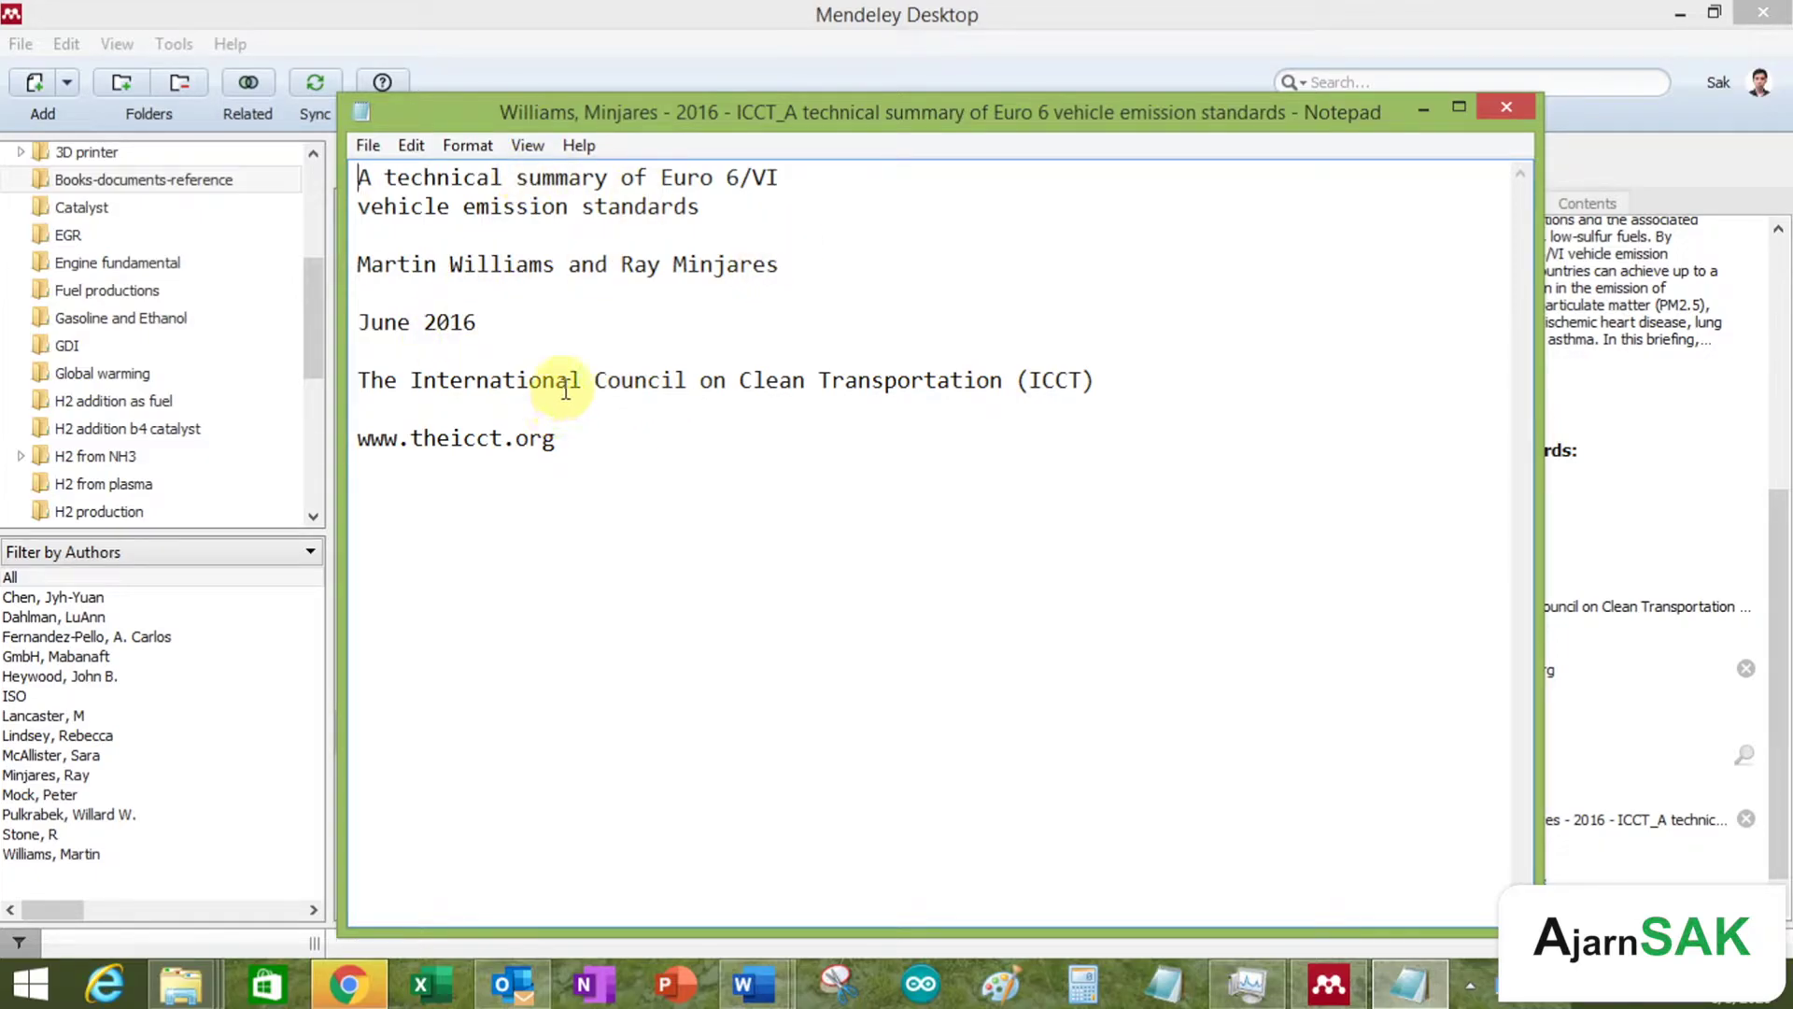
{"action": "left_click", "coordinate": [1097, 381]}
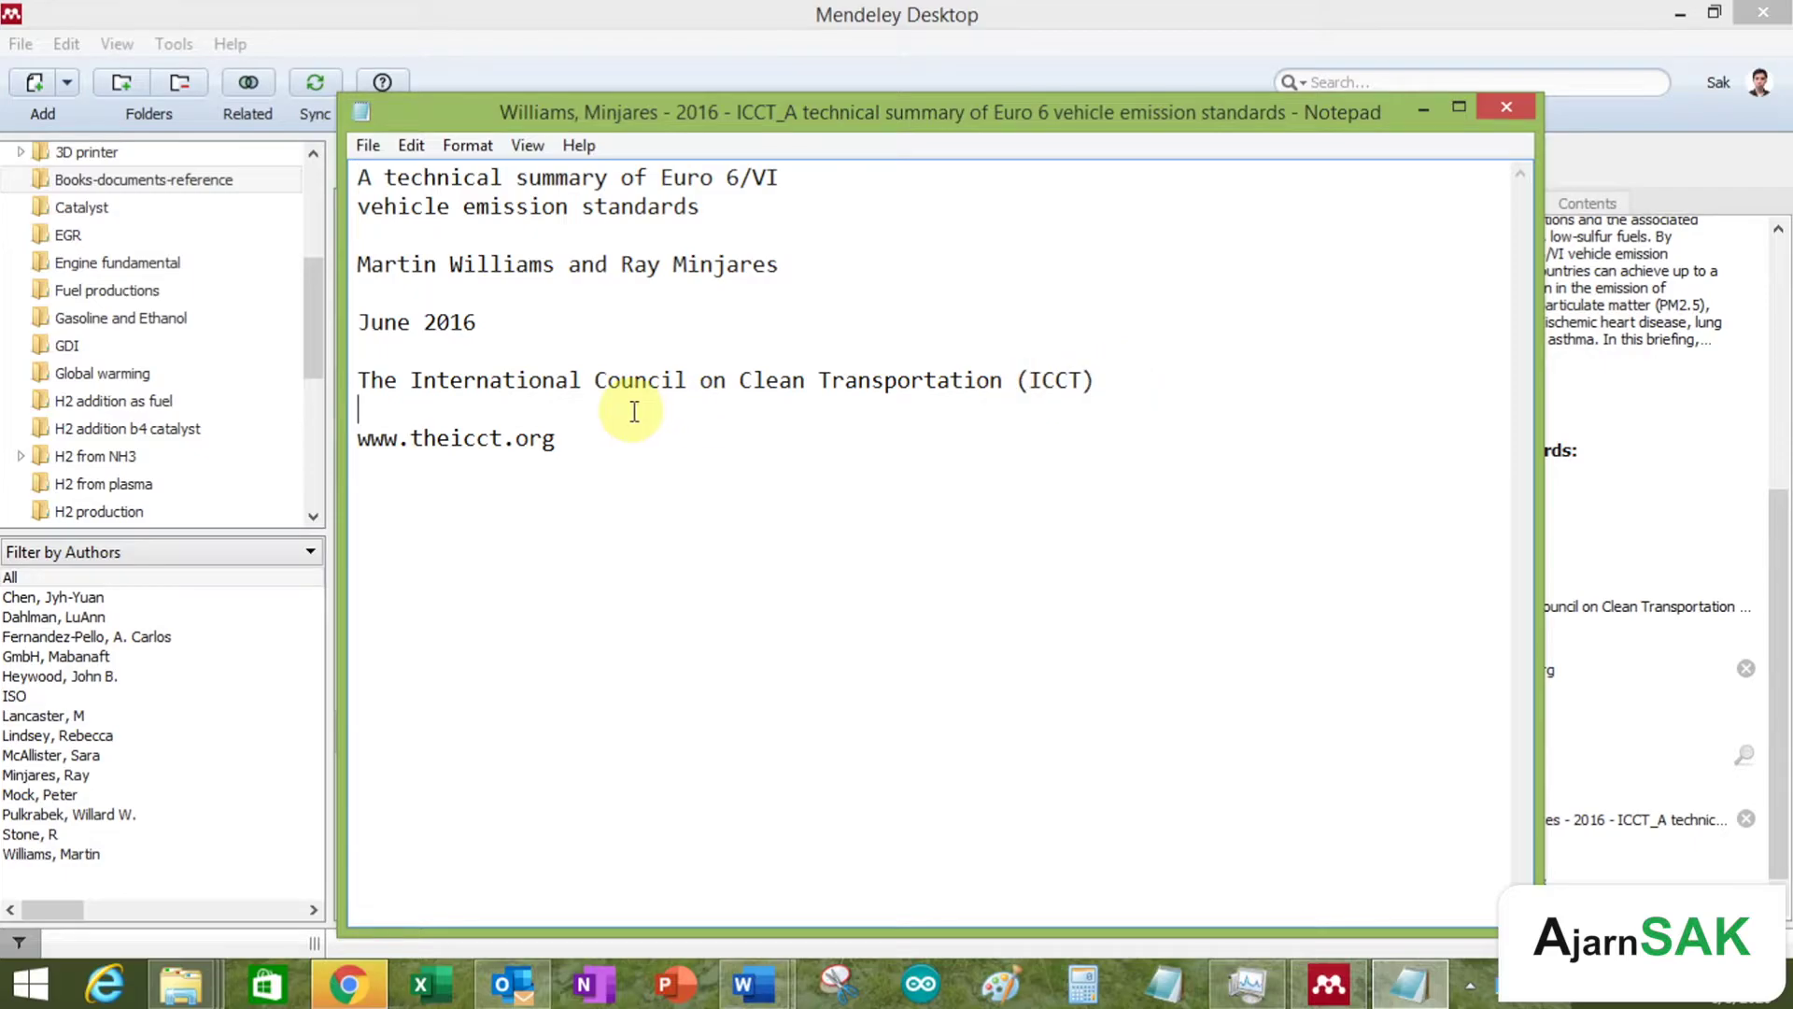
{"action": "left_click", "coordinate": [364, 392], "text": "shift"}
{"action": "left_click", "coordinate": [573, 474]}
{"action": "left_click", "coordinate": [367, 446], "text": "shift"}
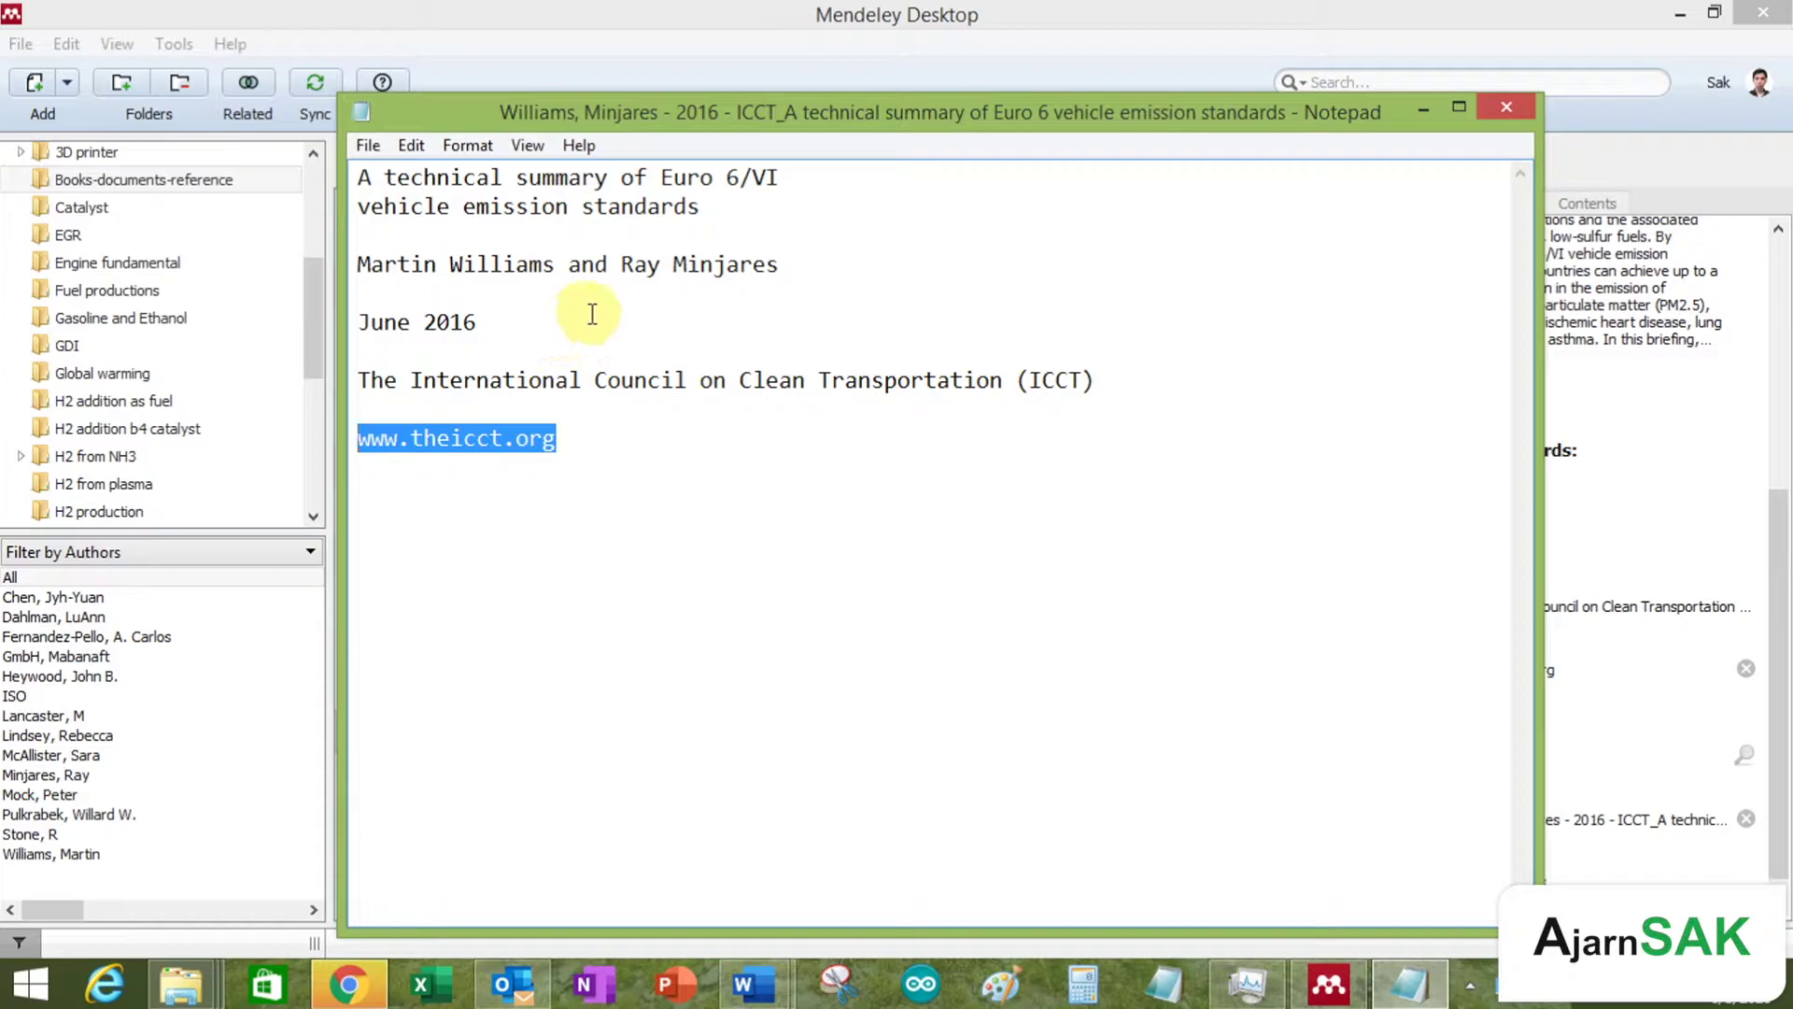
{"action": "left_click", "coordinate": [635, 239]}
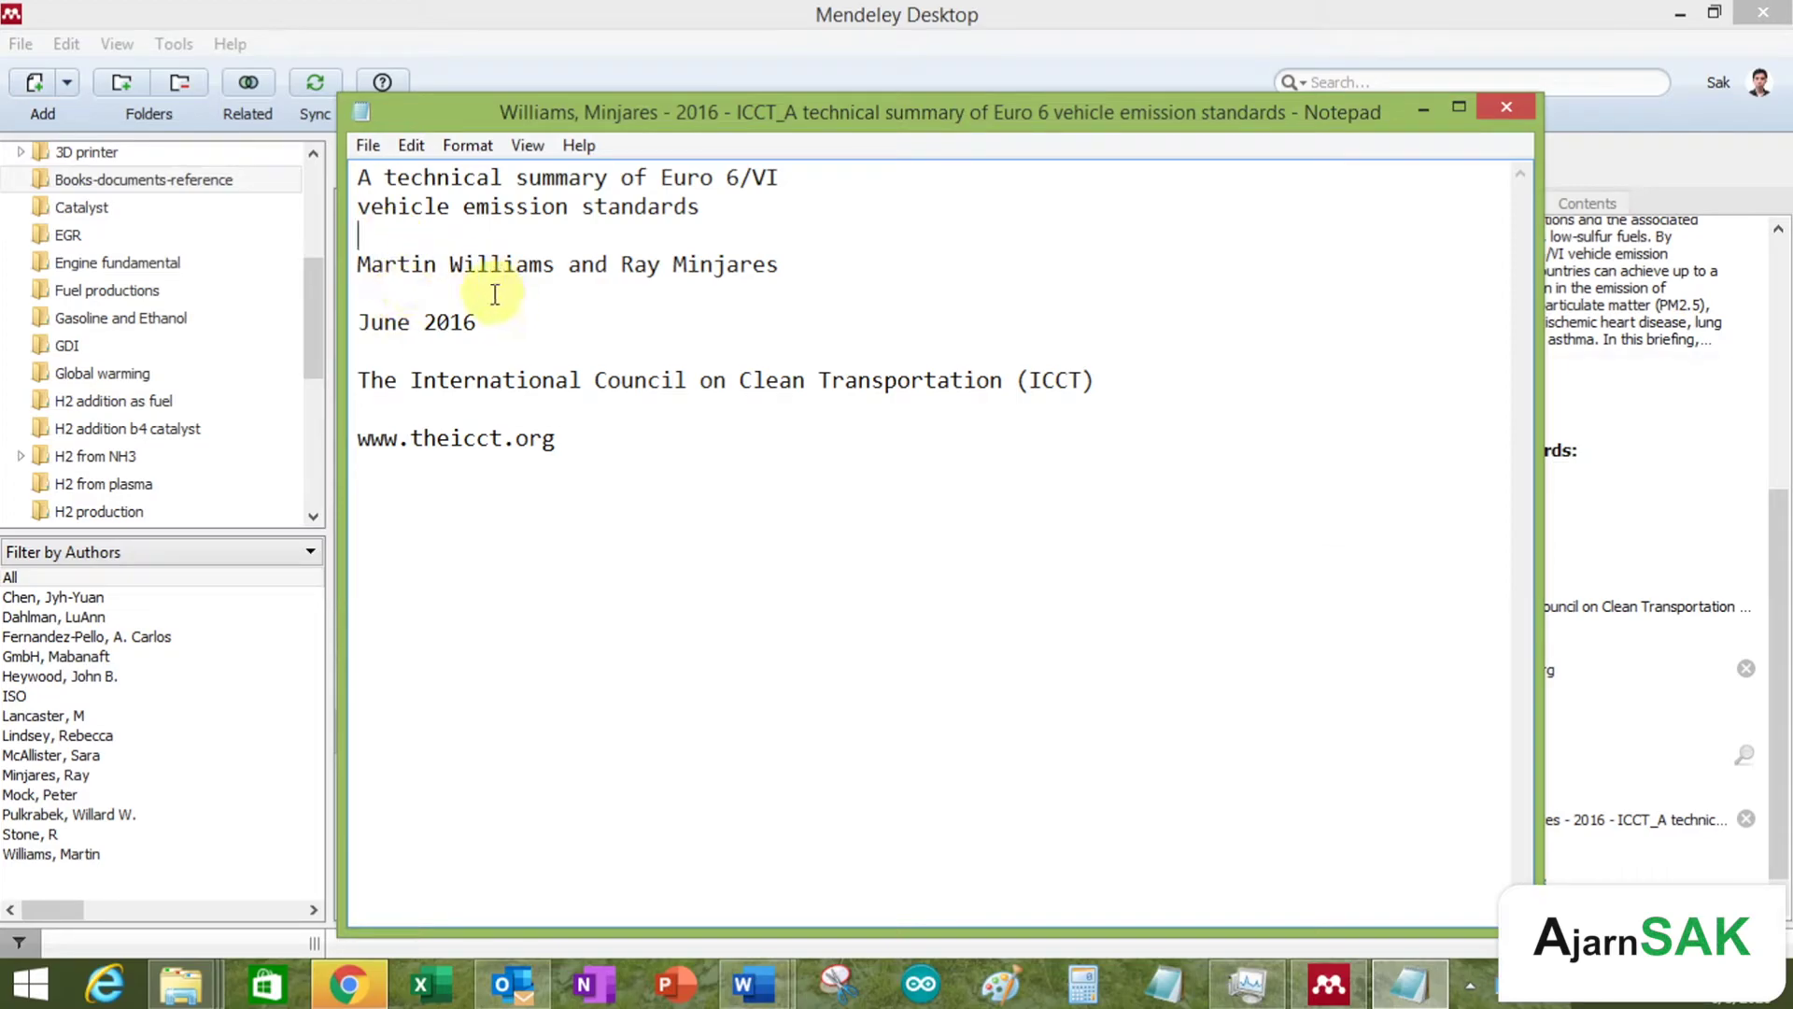
{"action": "left_click", "coordinate": [1506, 106]}
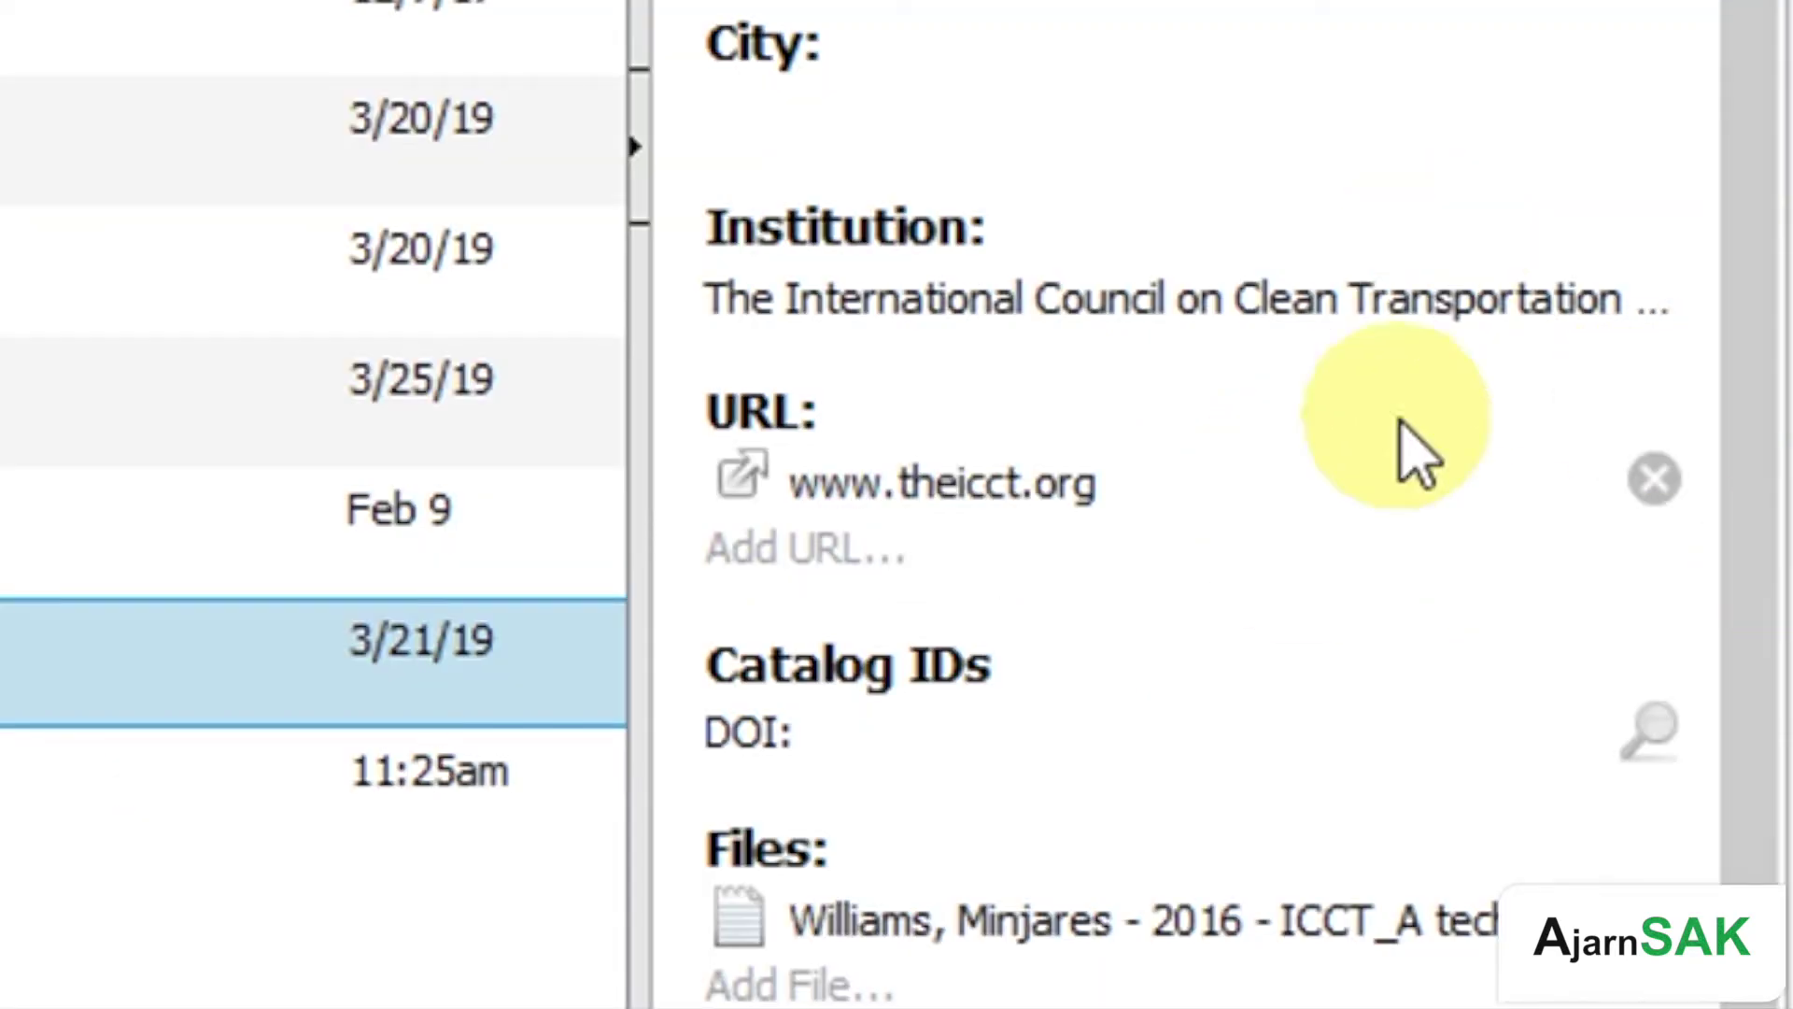
{"action": "left_click_drag", "start_coordinate": [1749, 608], "coordinate": [1746, 38]}
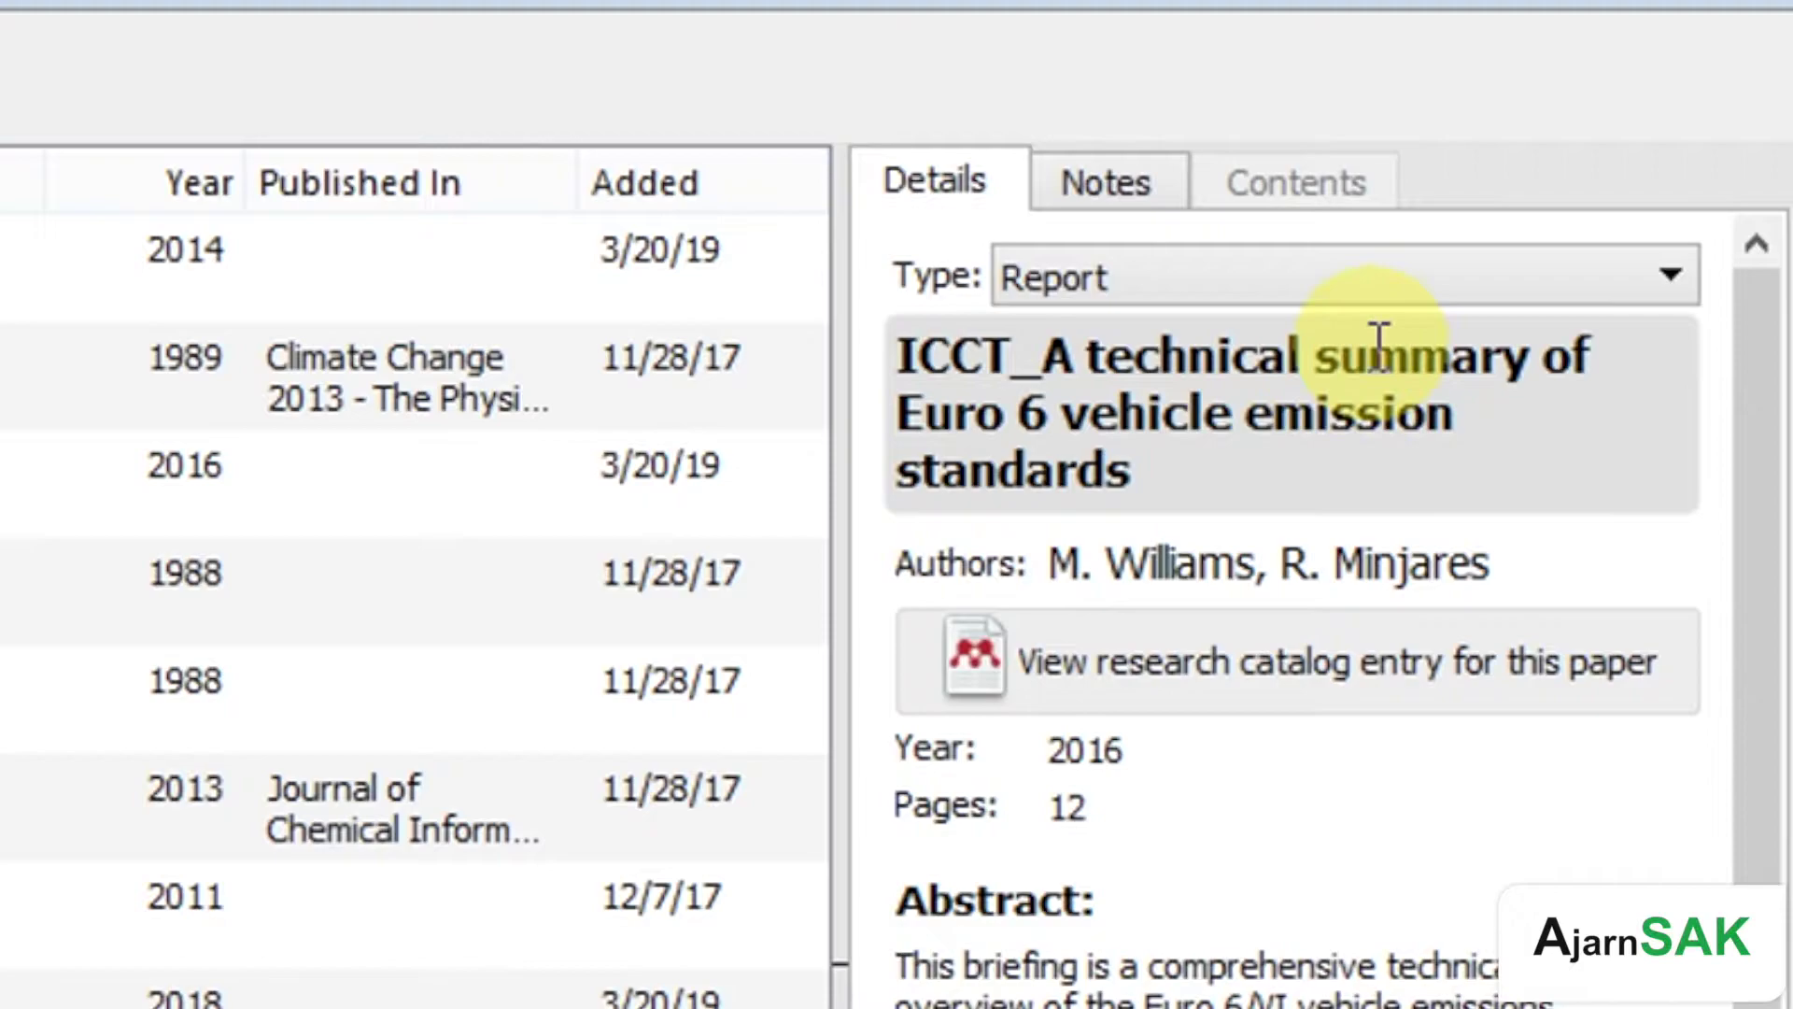
{"action": "left_click", "coordinate": [1365, 282]}
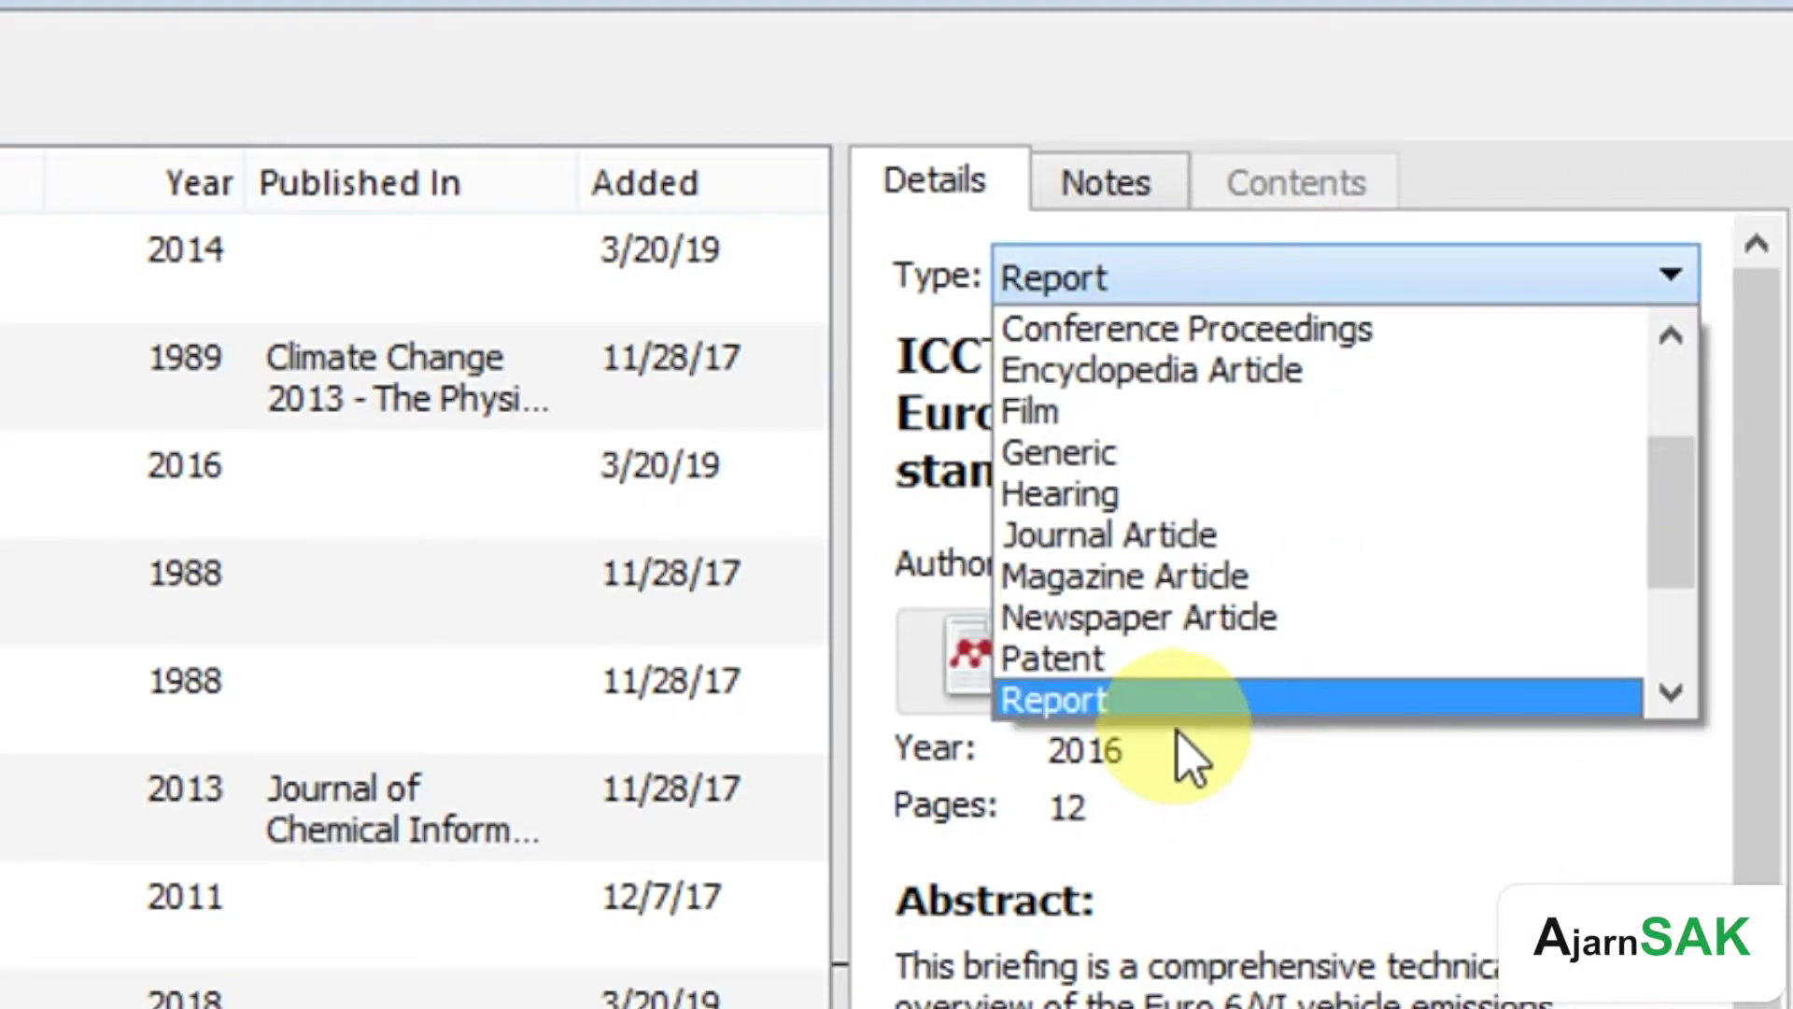
{"action": "left_click", "coordinate": [1223, 699]}
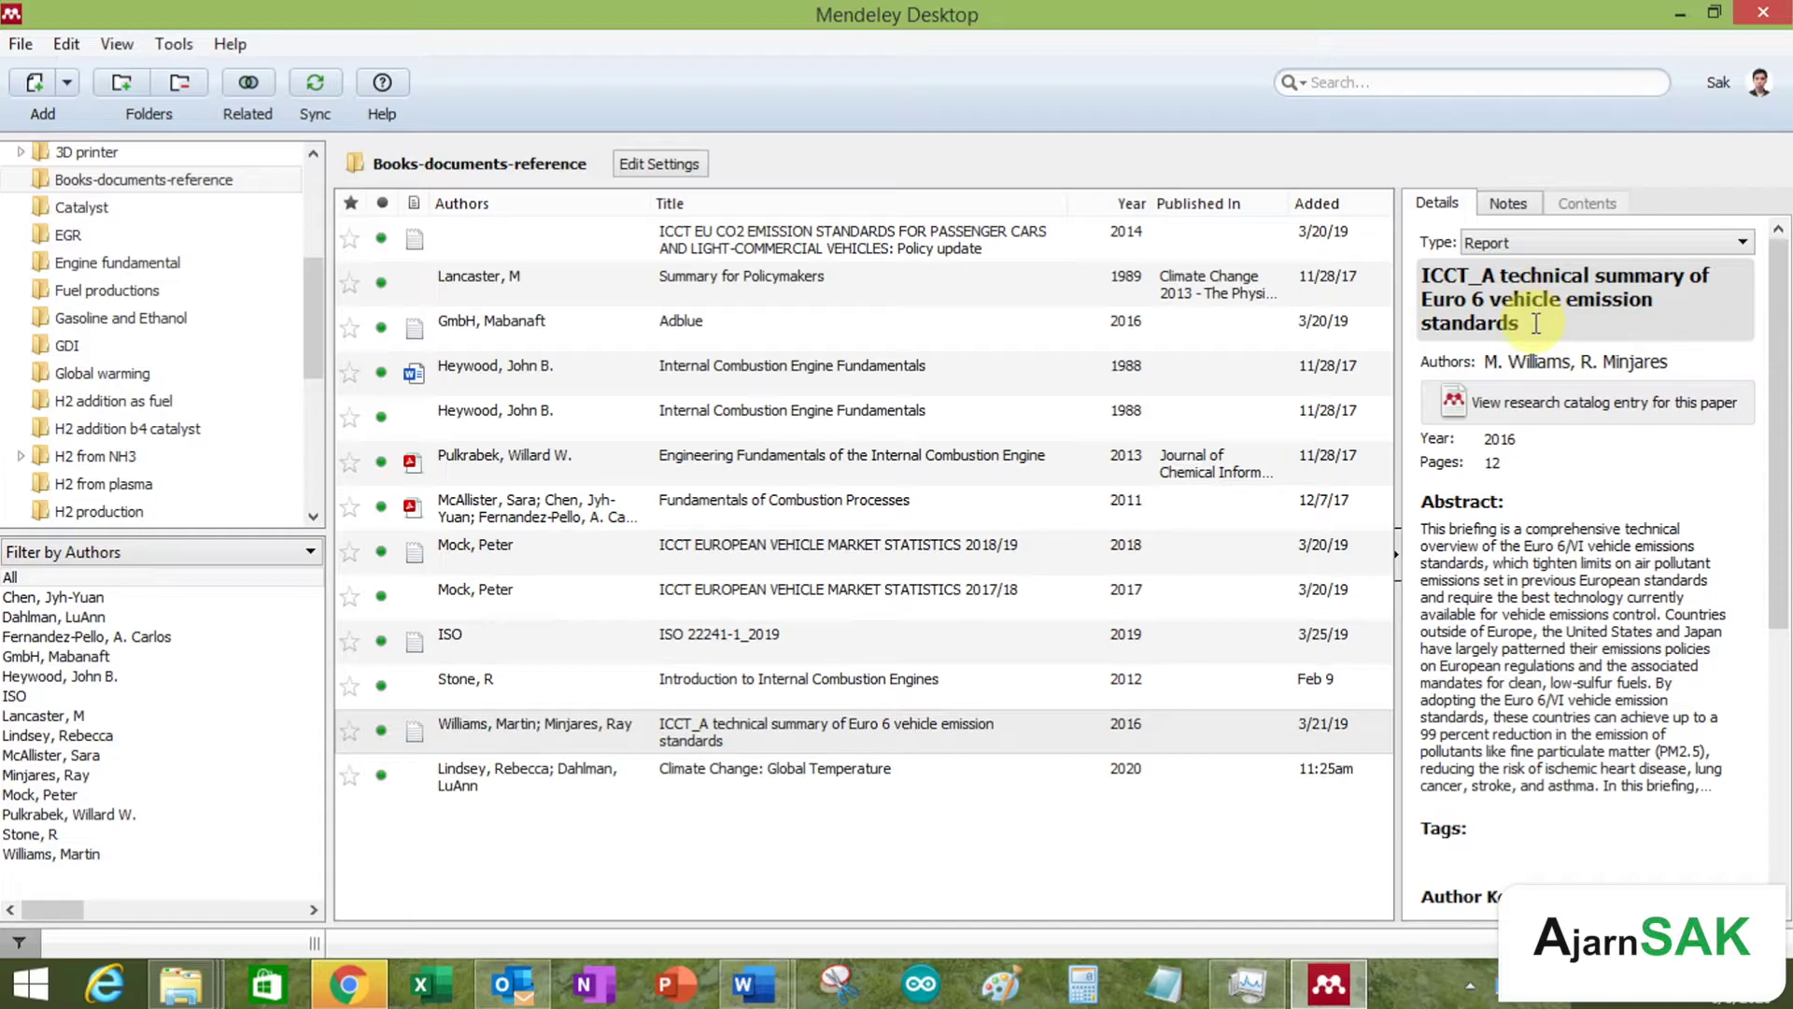
{"action": "left_click", "coordinate": [1578, 374]}
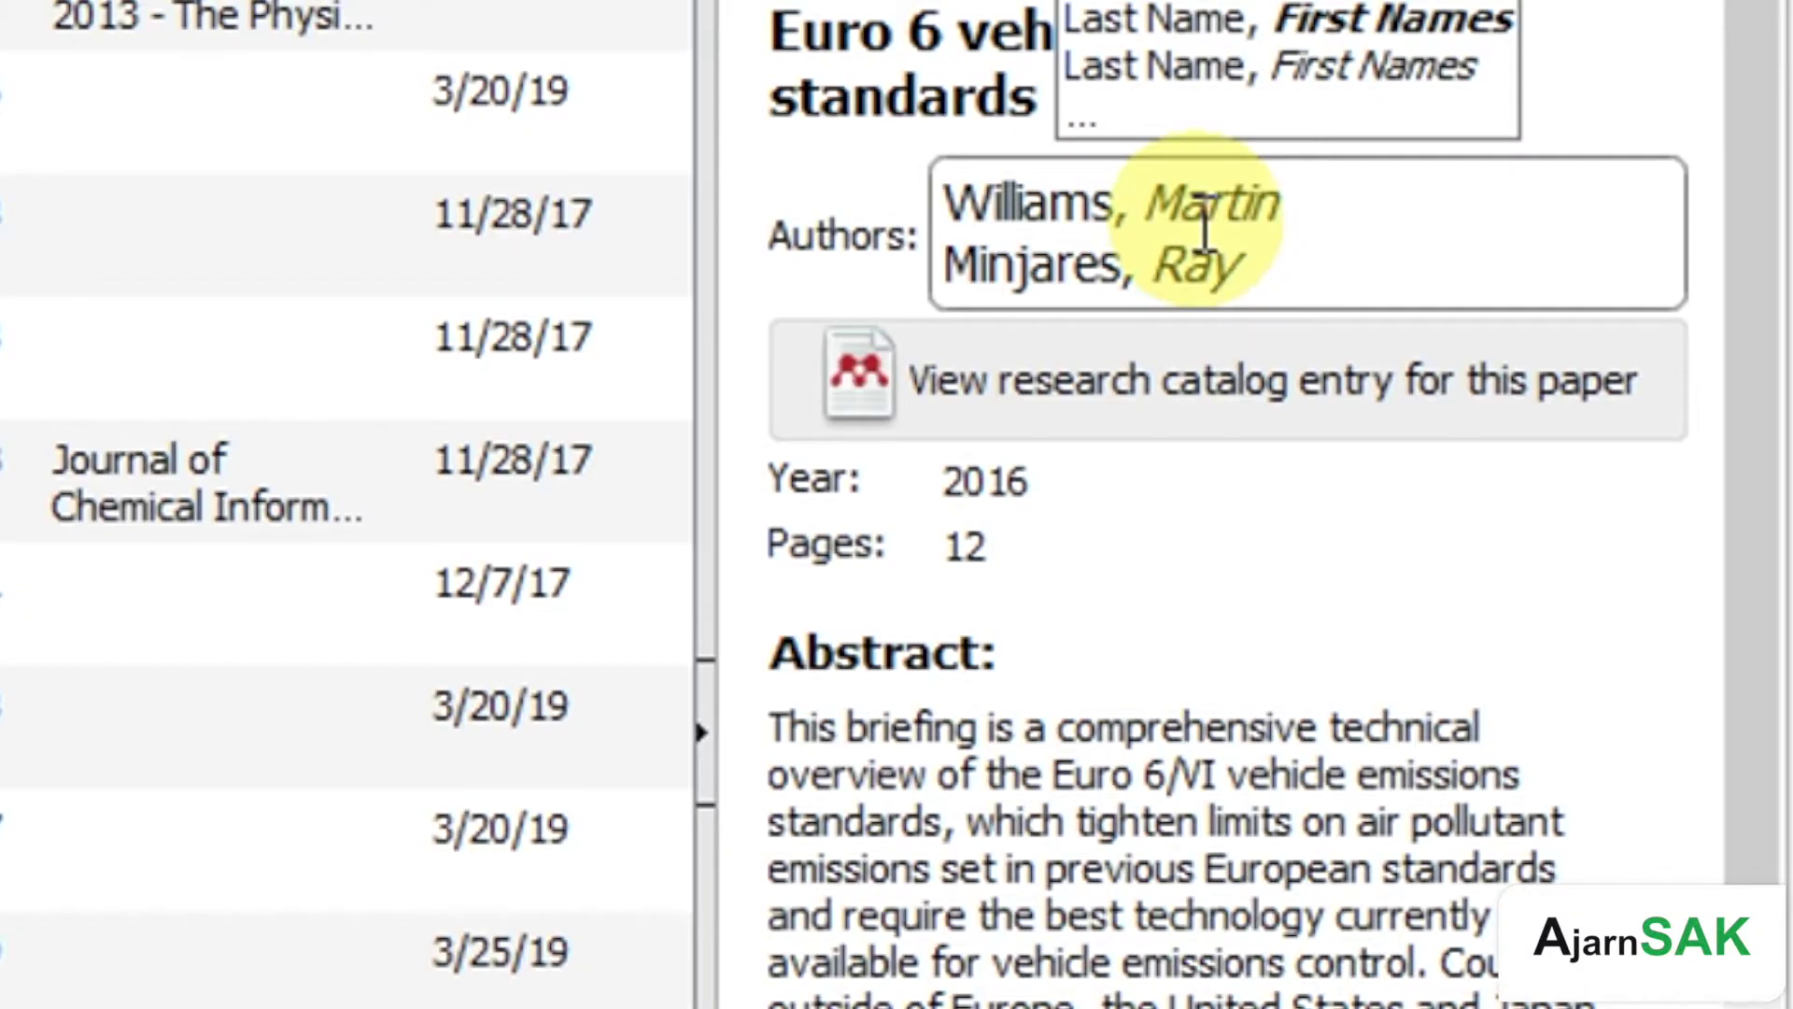
{"action": "left_click", "coordinate": [1130, 525]}
{"action": "left_click", "coordinate": [1090, 431]}
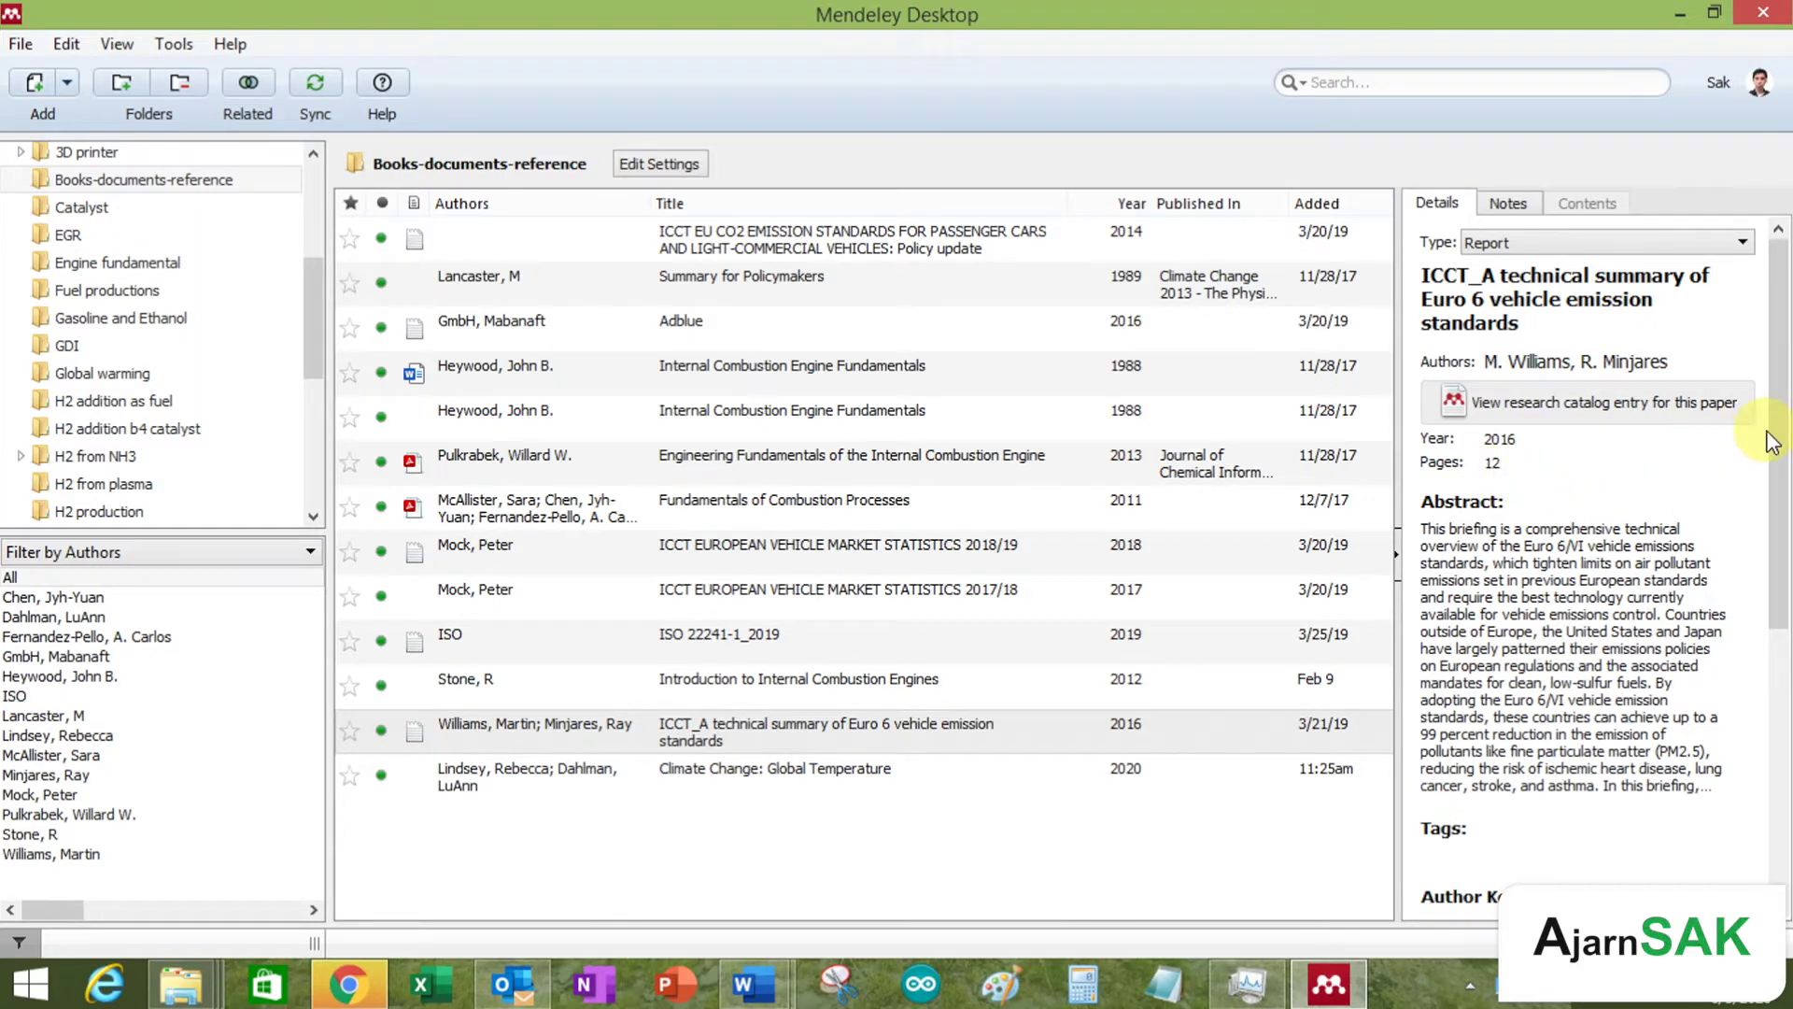
{"action": "left_click_drag", "start_coordinate": [1773, 439], "coordinate": [1778, 729]}
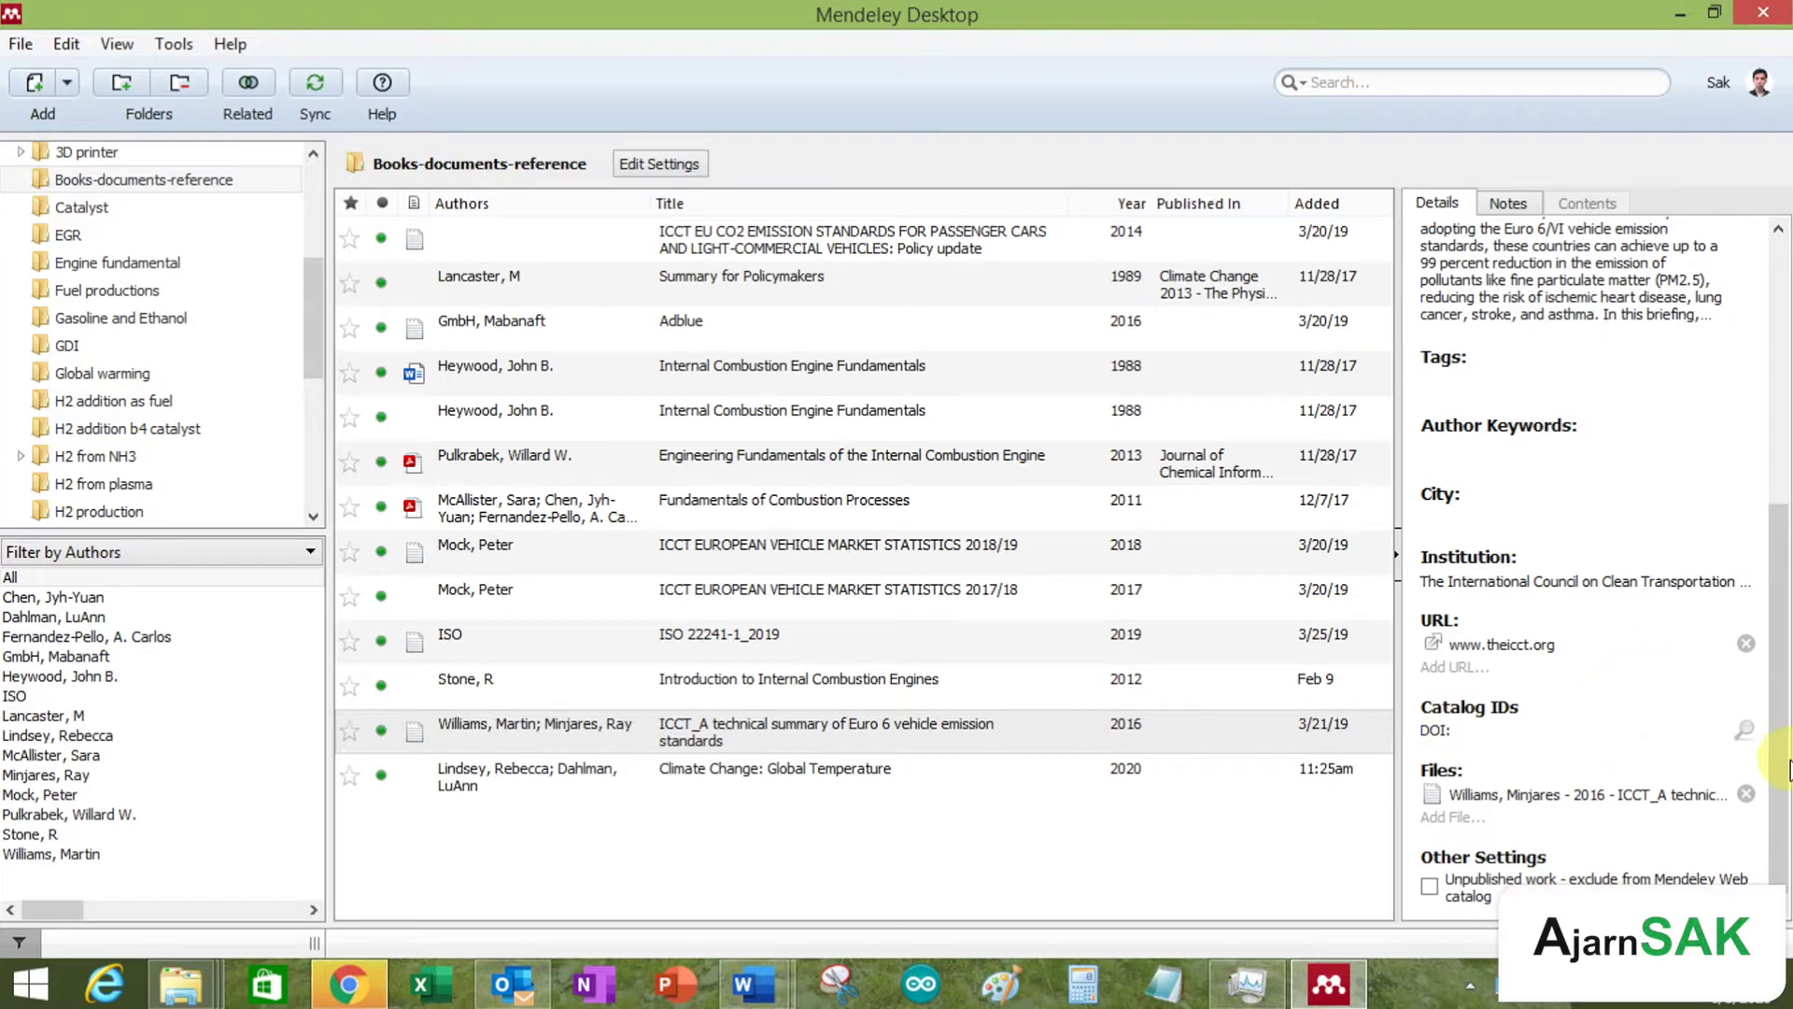
{"action": "left_click_drag", "start_coordinate": [1777, 728], "coordinate": [1779, 495]}
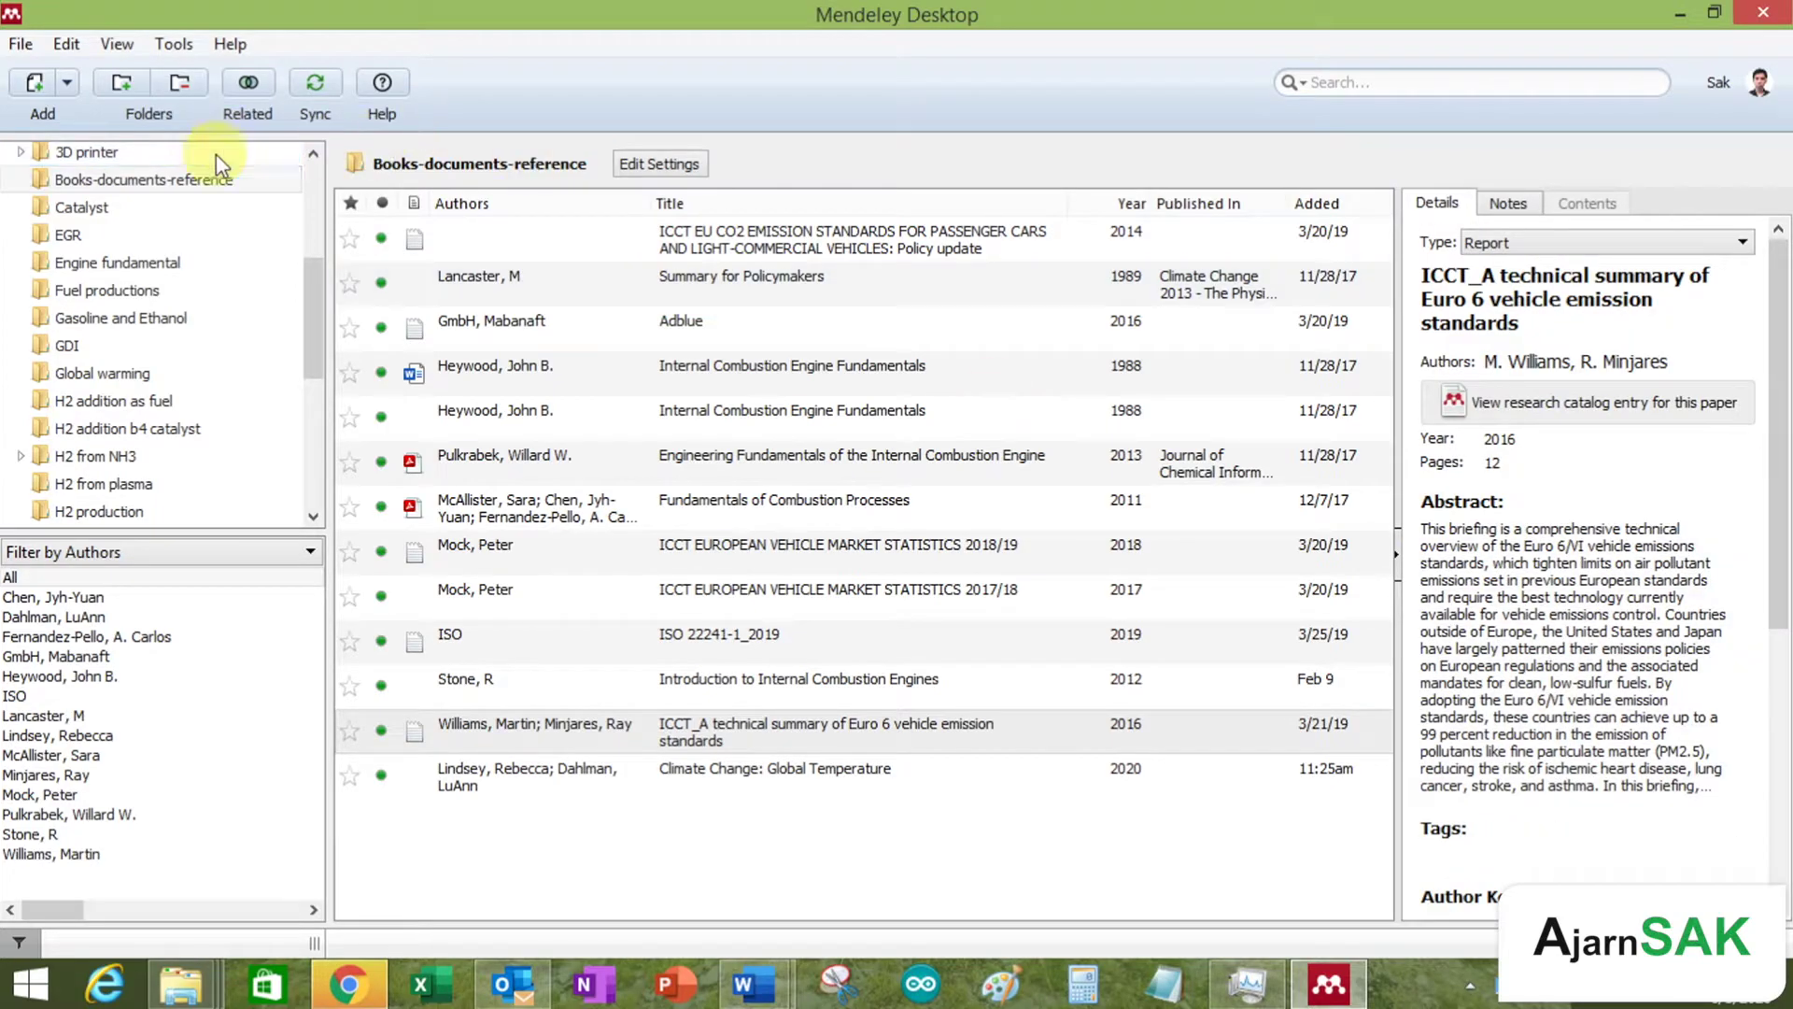
Step: Open the Global warming folder listing four references, then bring up the CO2 usage article
{"action": "left_click_drag", "start_coordinate": [319, 327], "coordinate": [327, 278]}
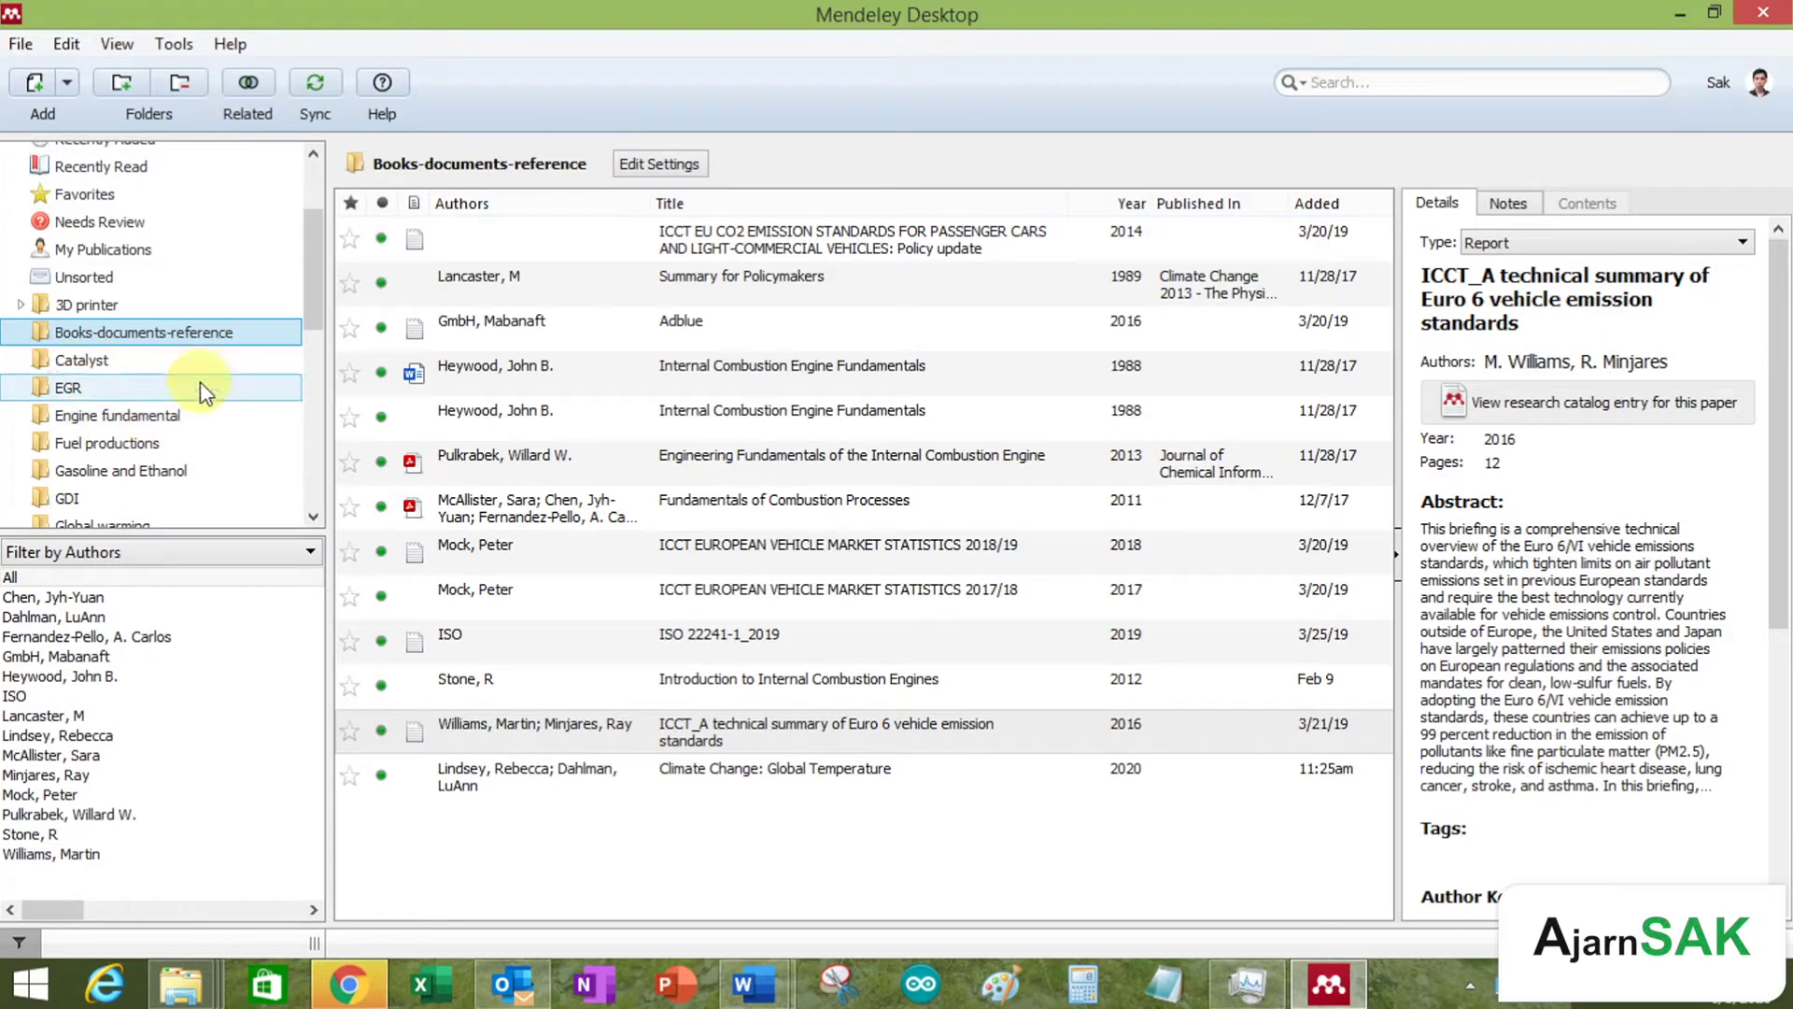
{"action": "left_click_drag", "start_coordinate": [316, 280], "coordinate": [316, 324]}
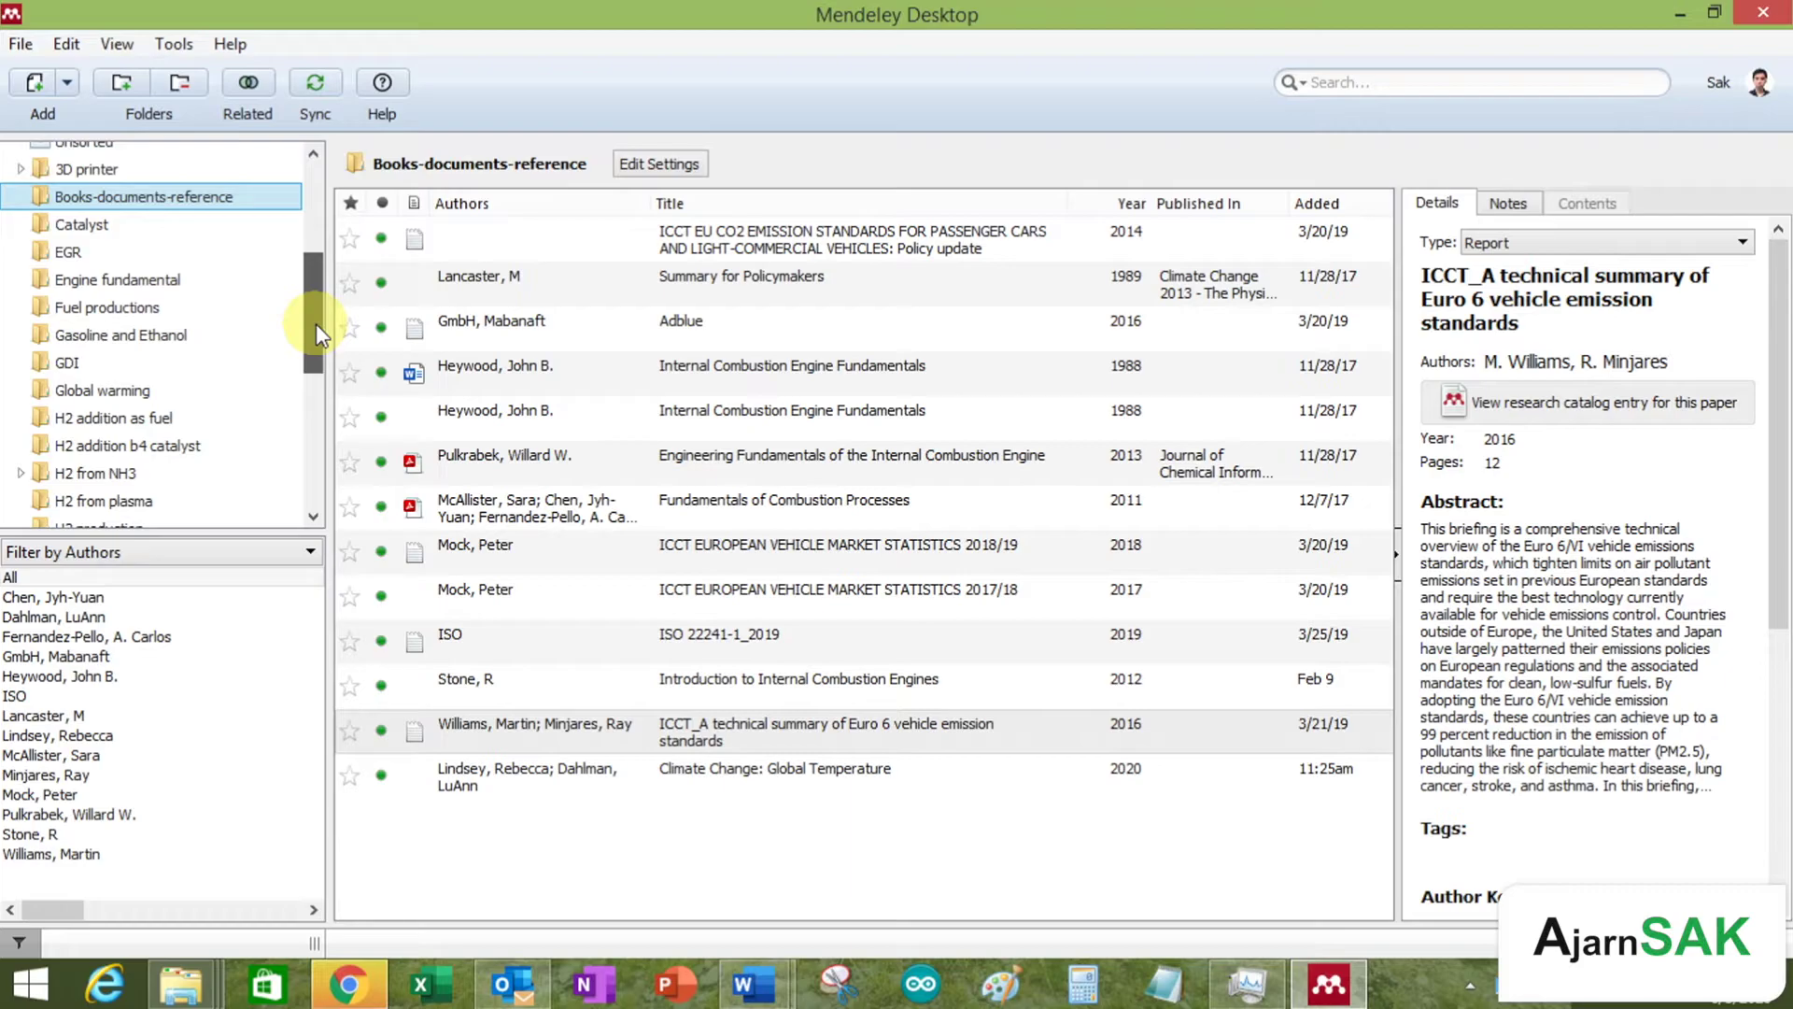
{"action": "left_click", "coordinate": [131, 390]}
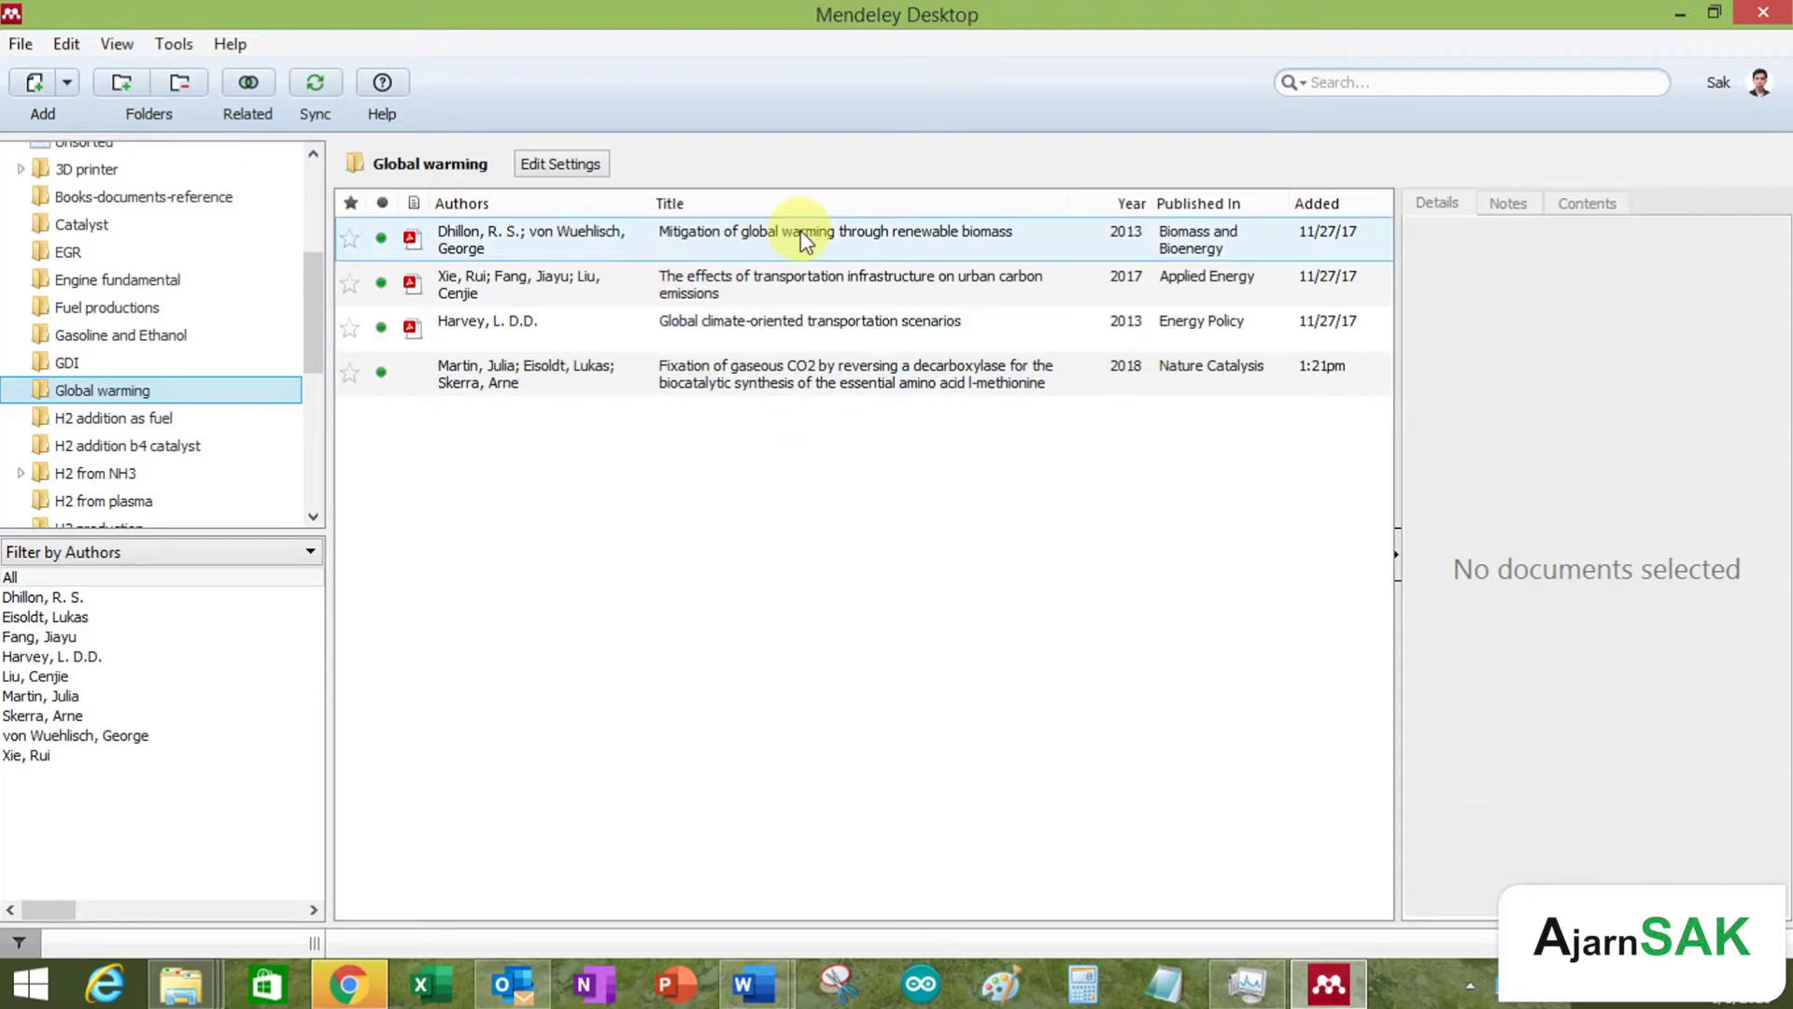
{"action": "left_click", "coordinate": [348, 984]}
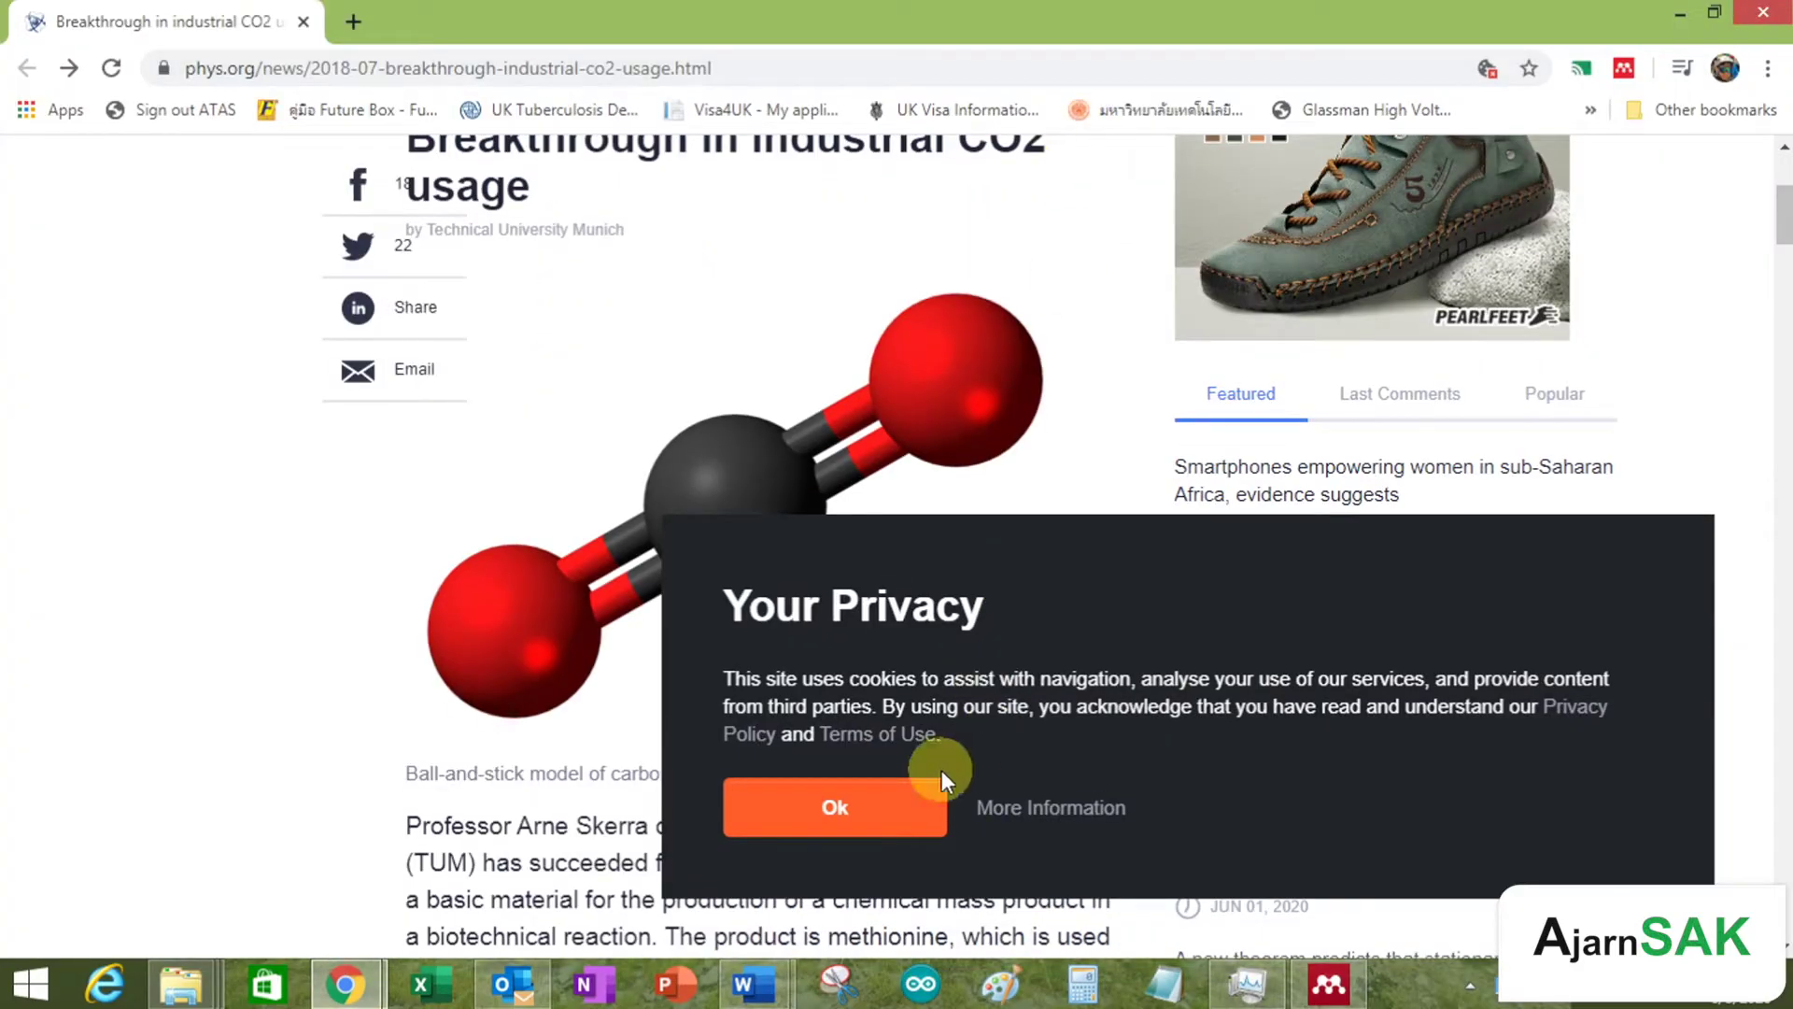
Step: Accept phys.org's cookie notice, scroll to the article top, then hide Chrome
{"action": "left_click", "coordinate": [938, 786]}
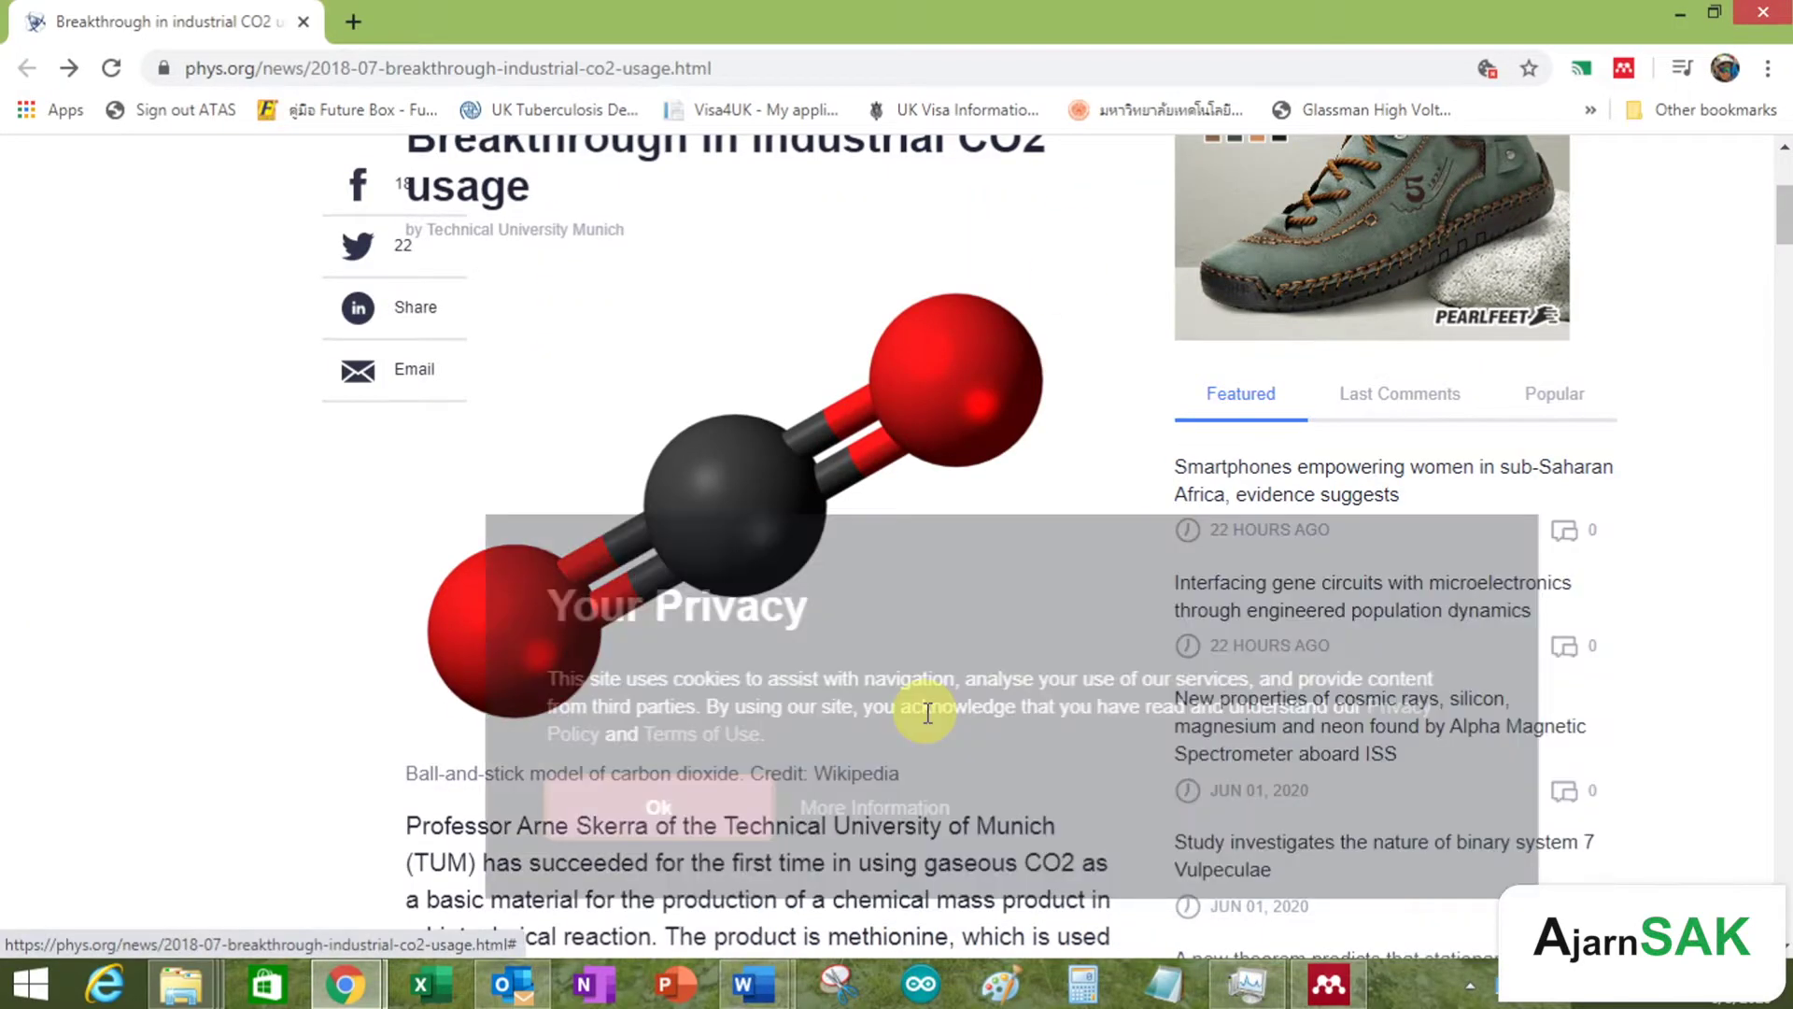
{"action": "scroll", "coordinate": [860, 541], "scroll_direction": "up", "scroll_amount": 4}
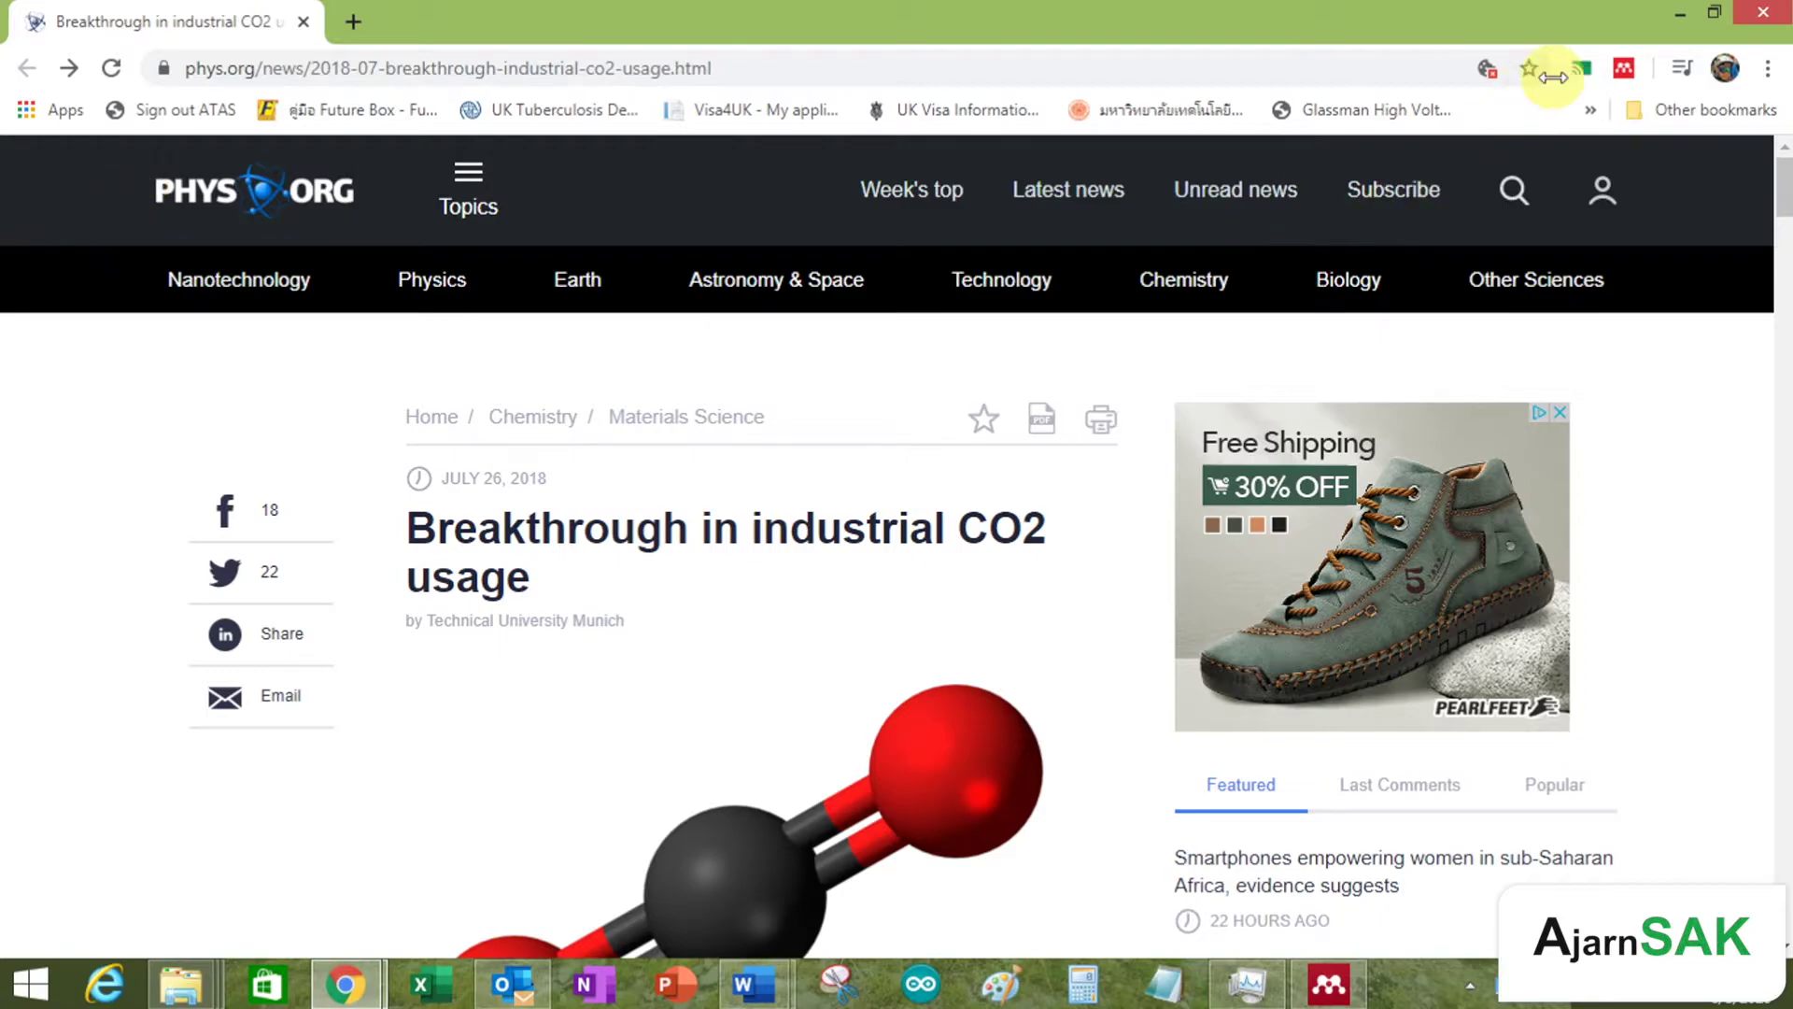
{"action": "left_click", "coordinate": [1673, 9]}
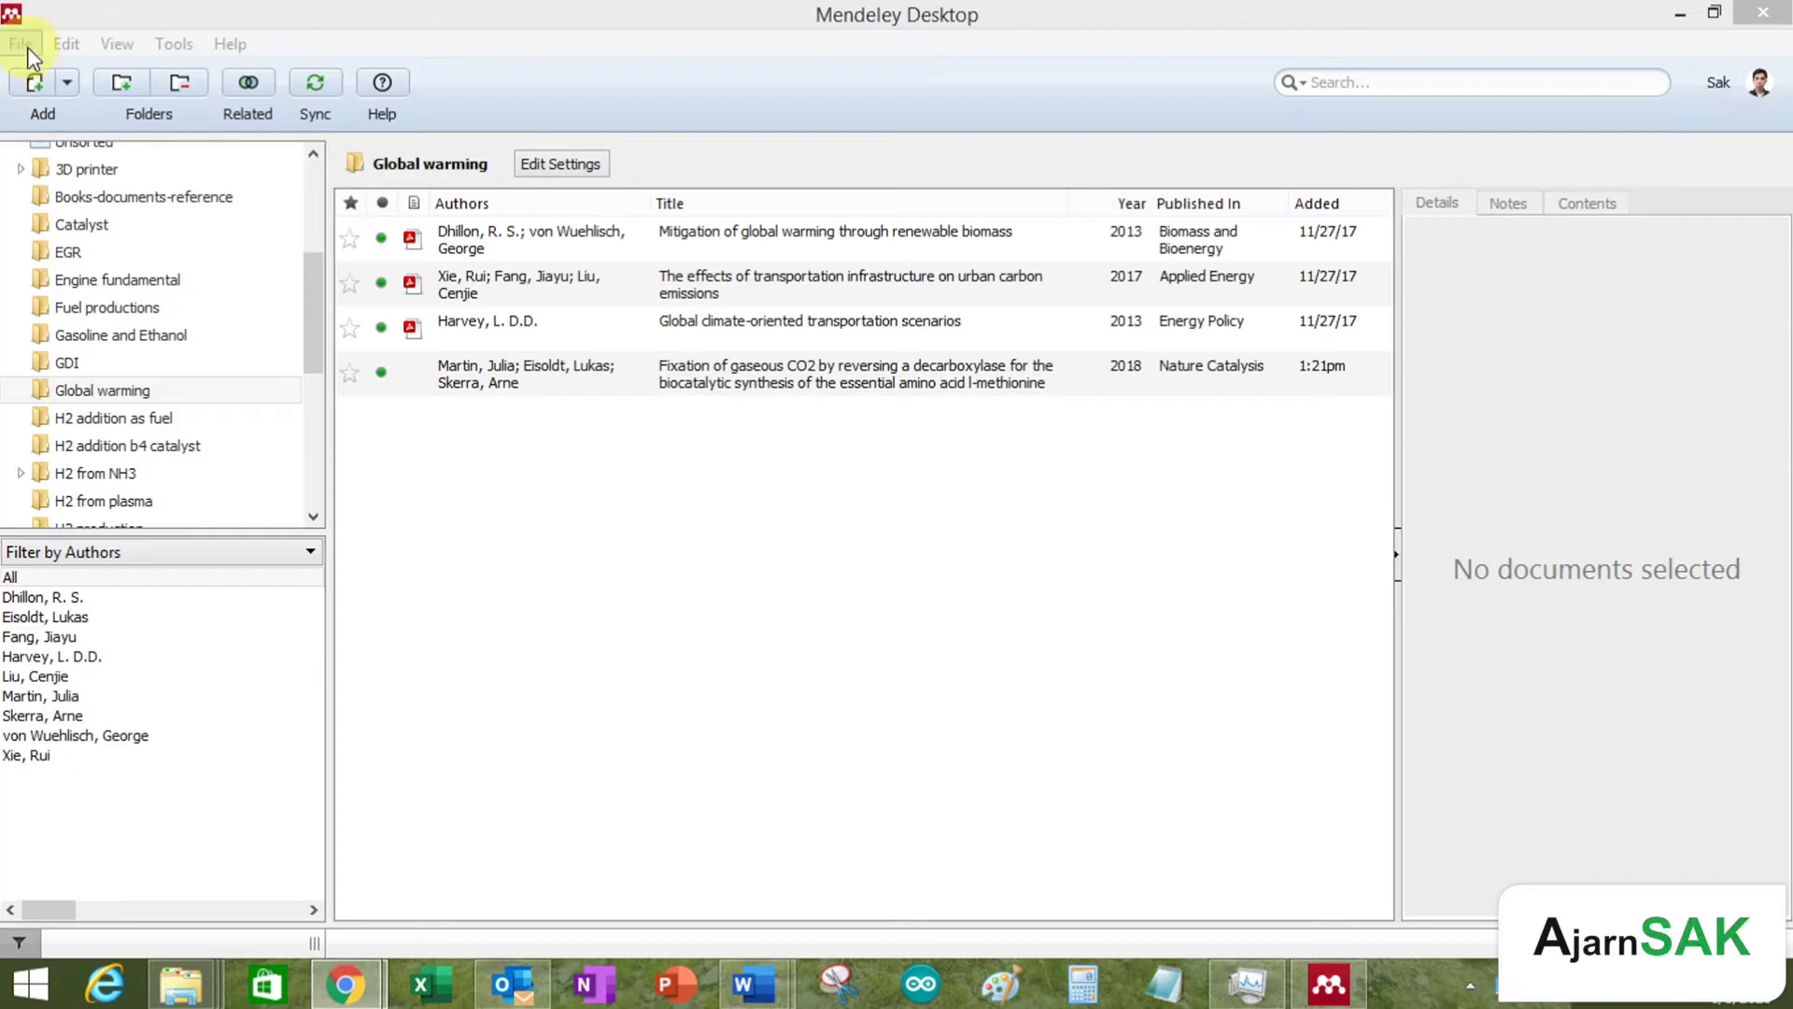
Step: Bring Mendeley forward and start a new reference via File > Add Entry Manually
{"action": "left_click", "coordinate": [520, 470]}
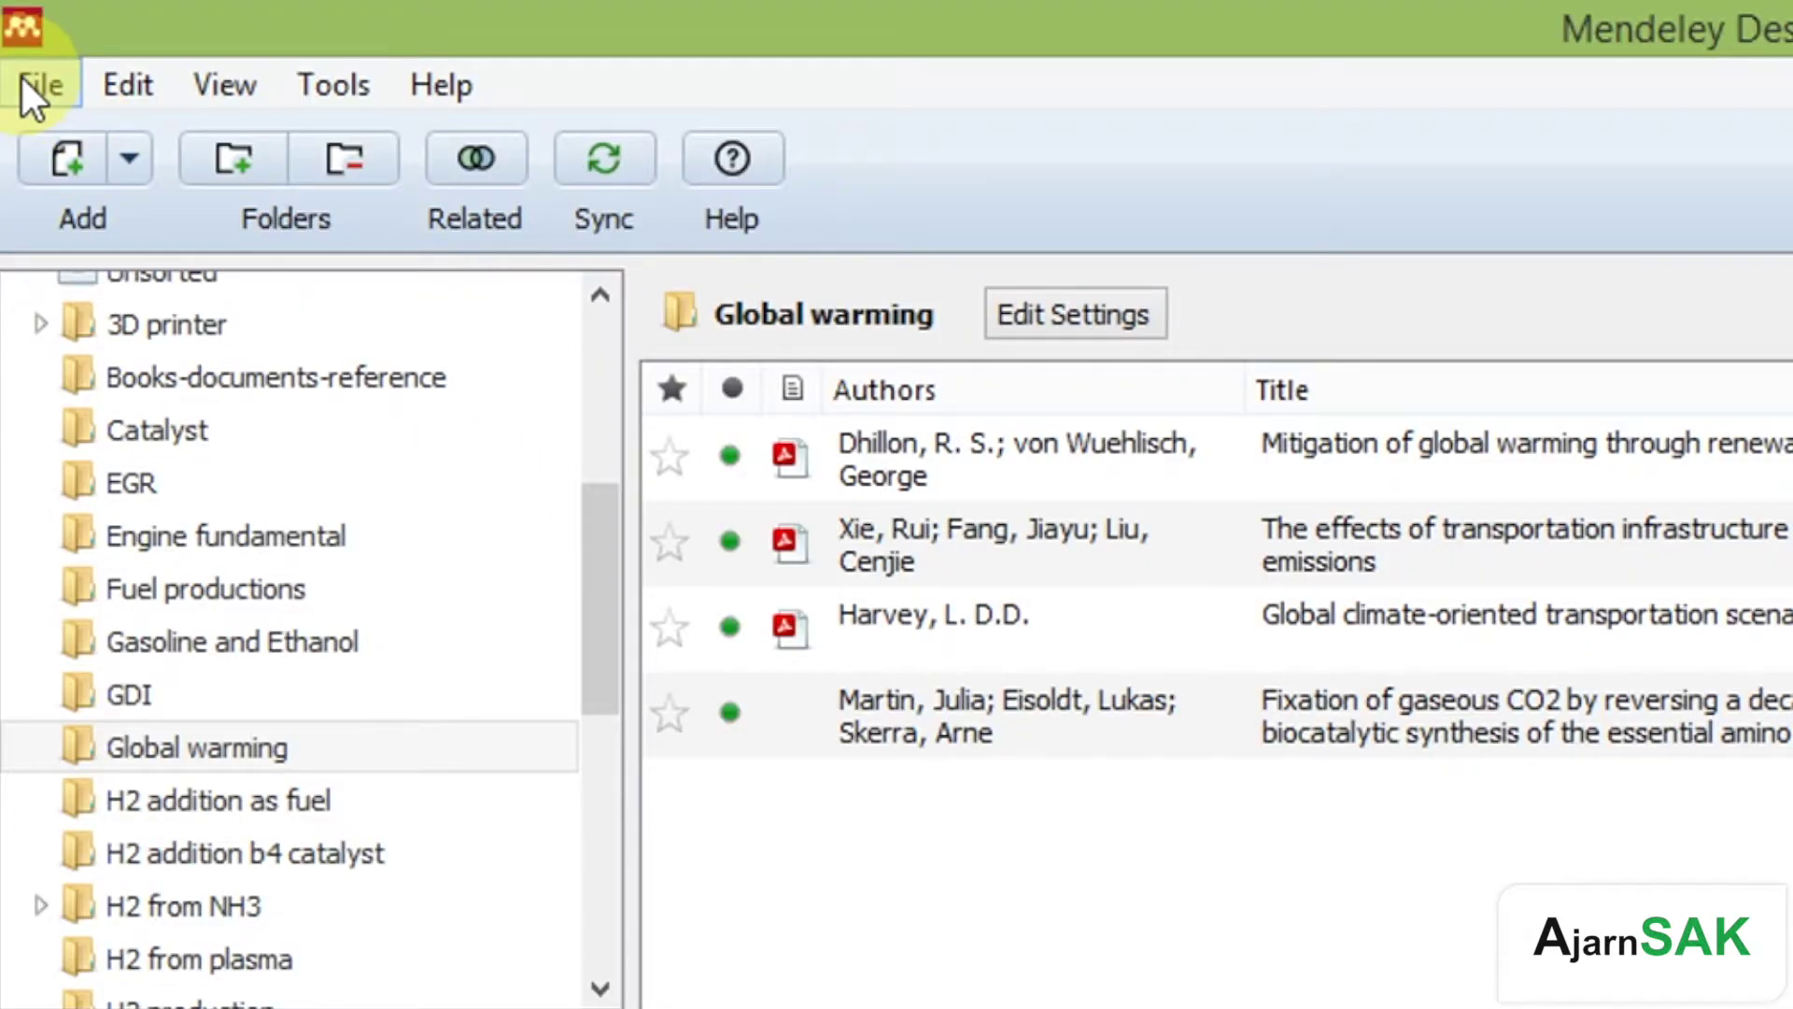
{"action": "left_click", "coordinate": [37, 86]}
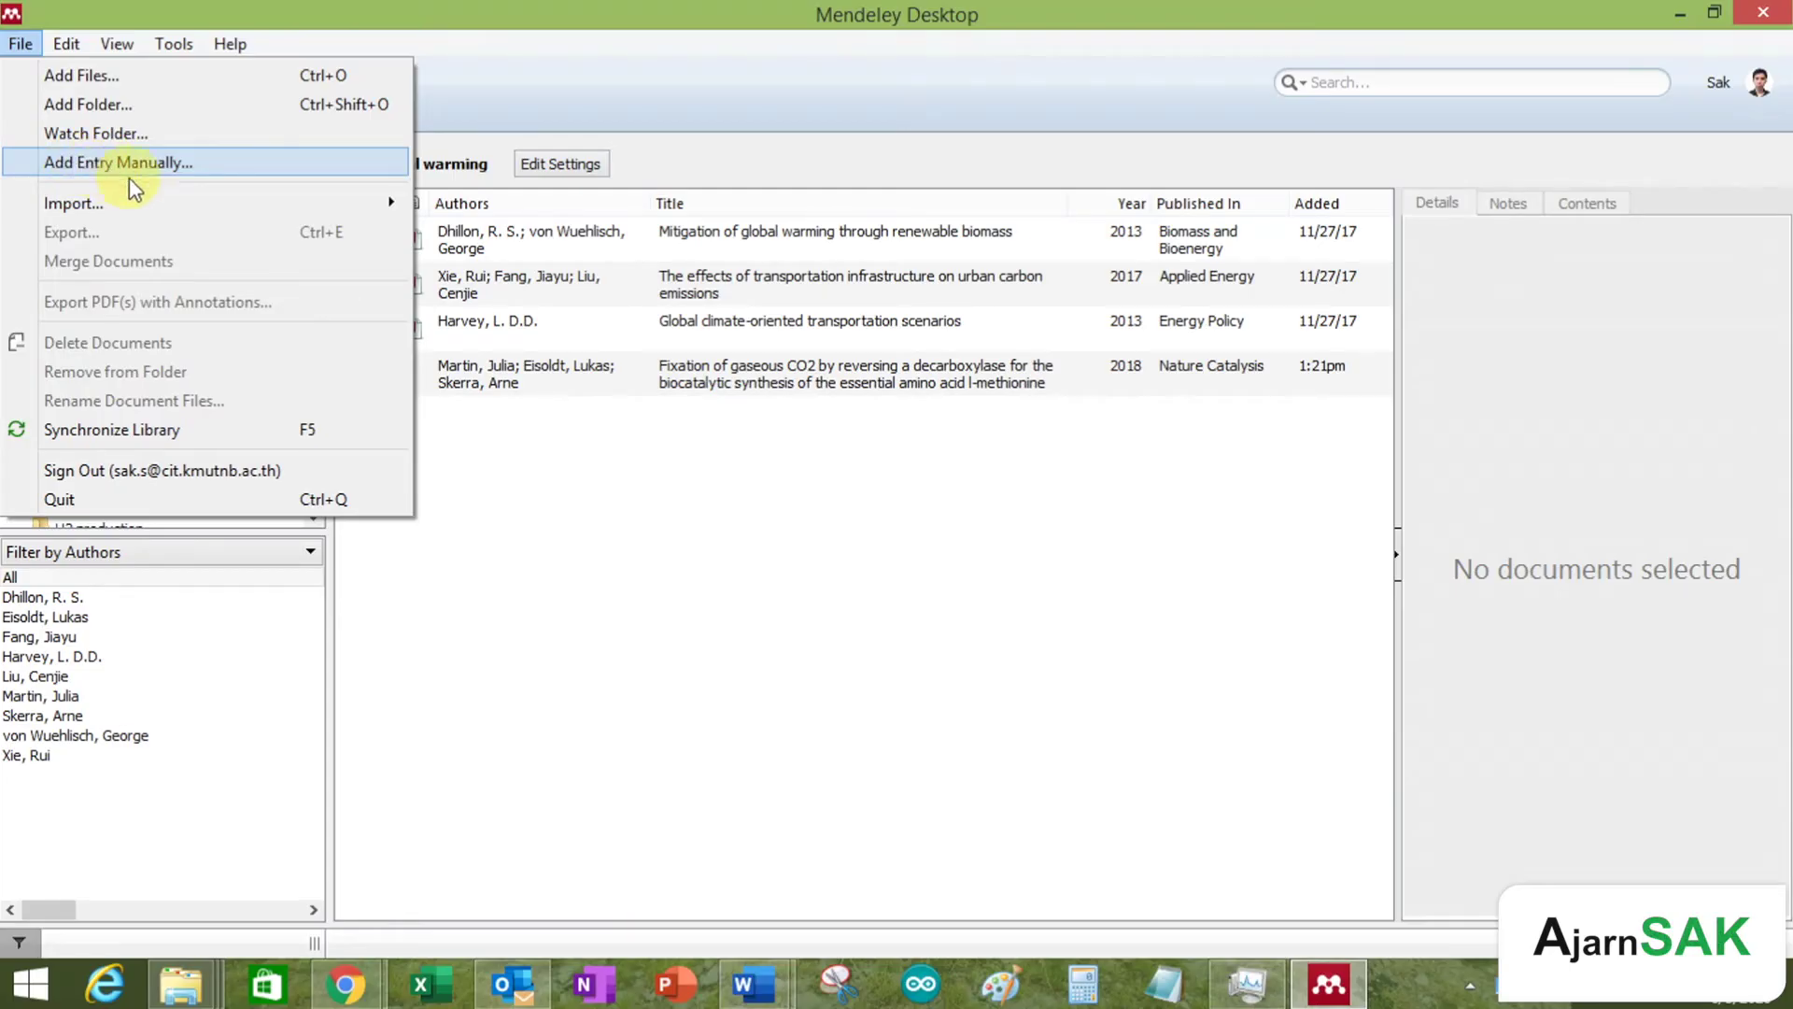
{"action": "left_click", "coordinate": [196, 165]}
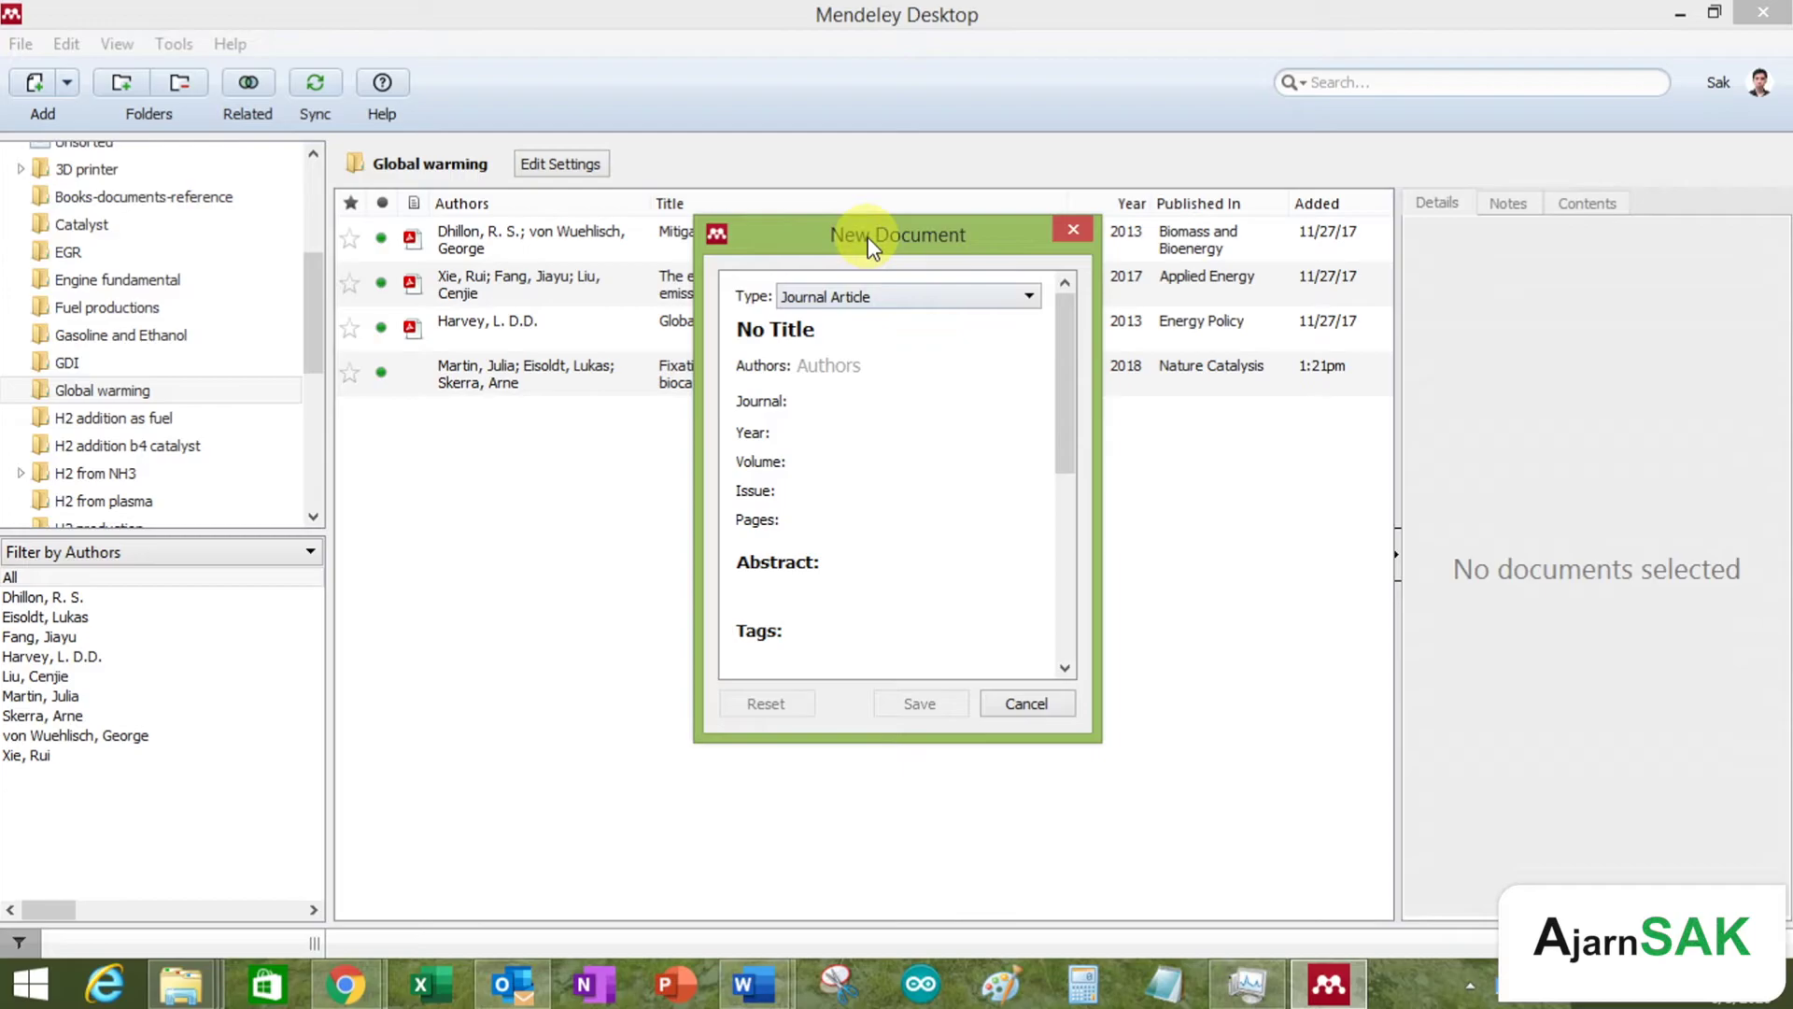
Step: Change the new reference's type from Journal Article to Web Page
{"action": "left_click_drag", "start_coordinate": [897, 245], "coordinate": [854, 219]}
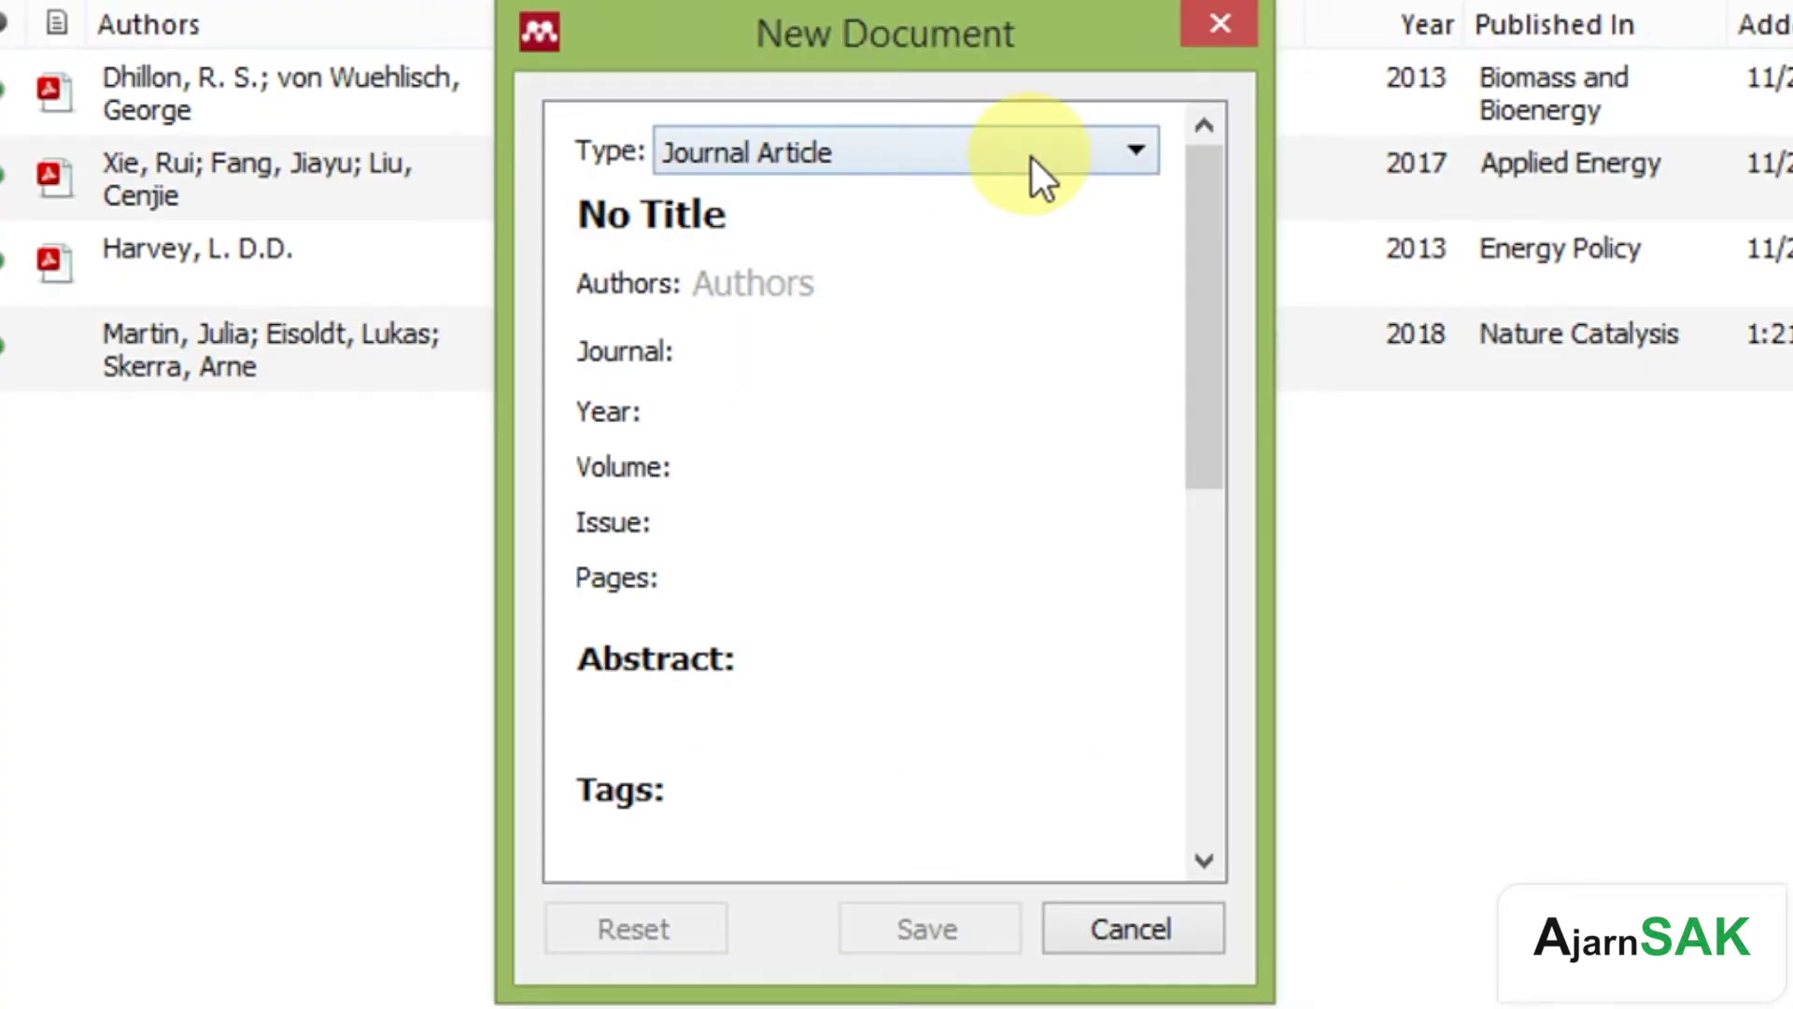
{"action": "left_click", "coordinate": [976, 277]}
{"action": "left_click_drag", "start_coordinate": [1140, 281], "coordinate": [1137, 425]}
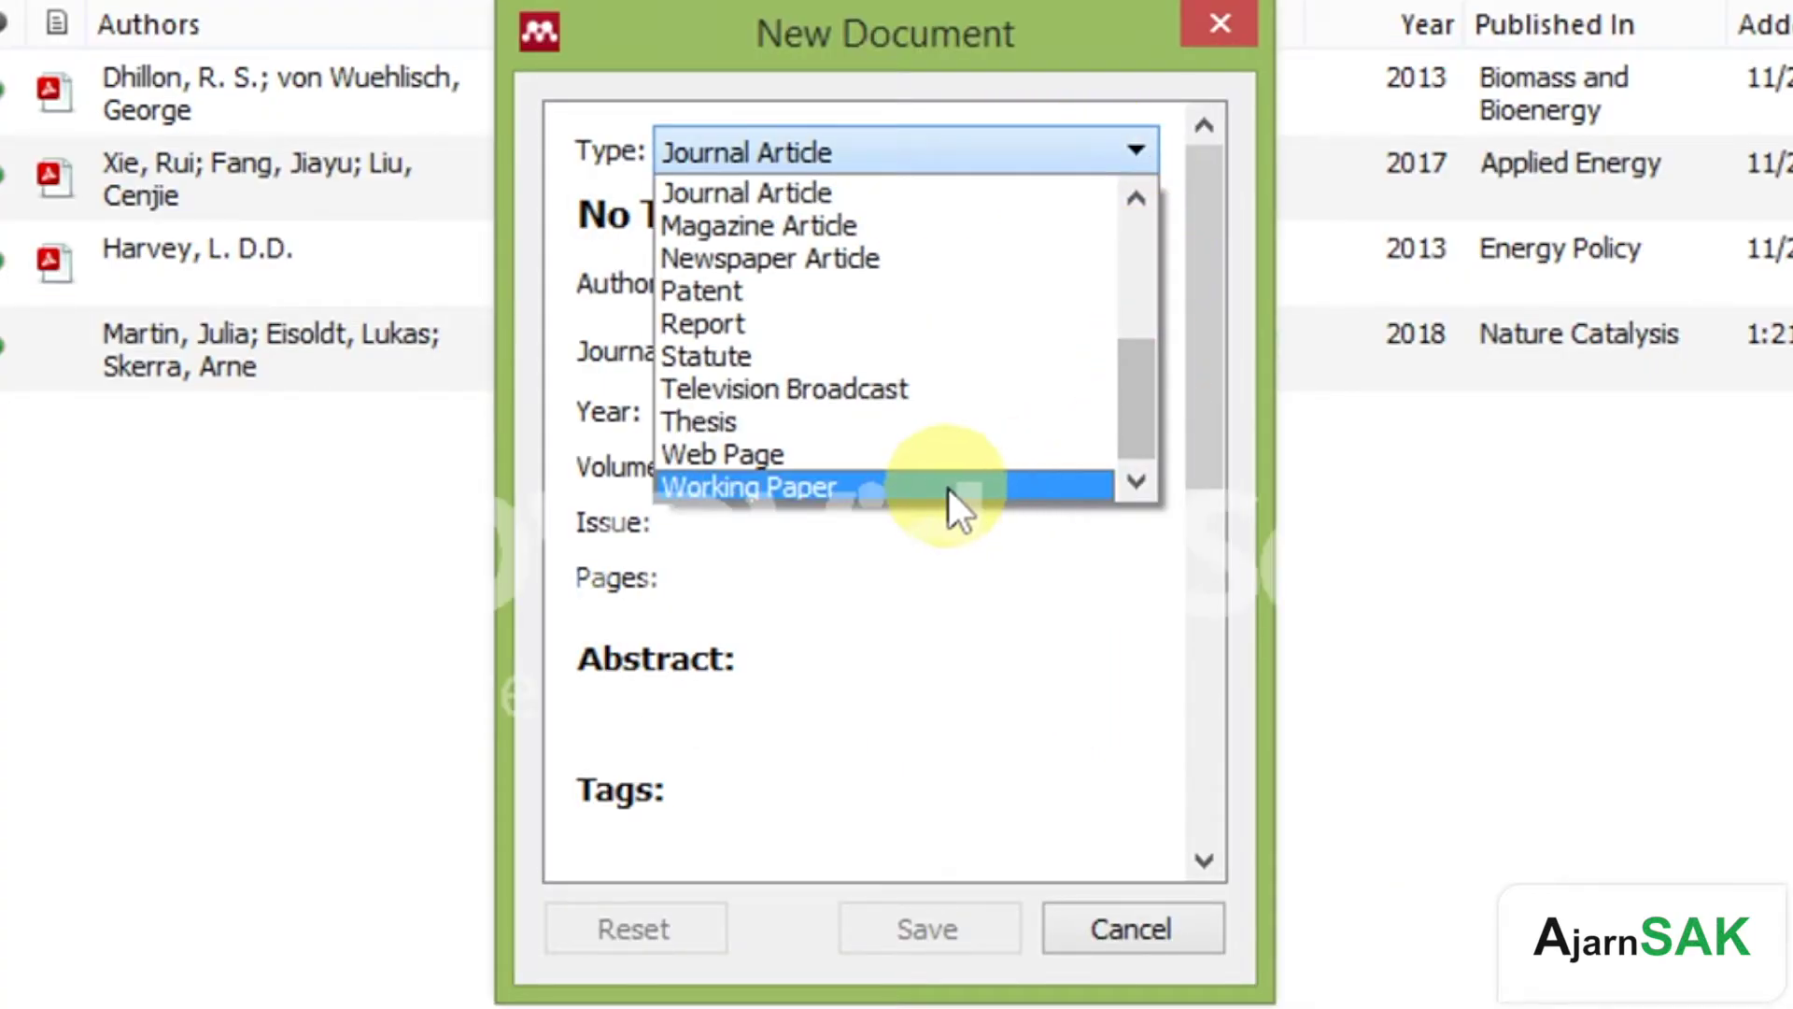
{"action": "left_click", "coordinate": [937, 454]}
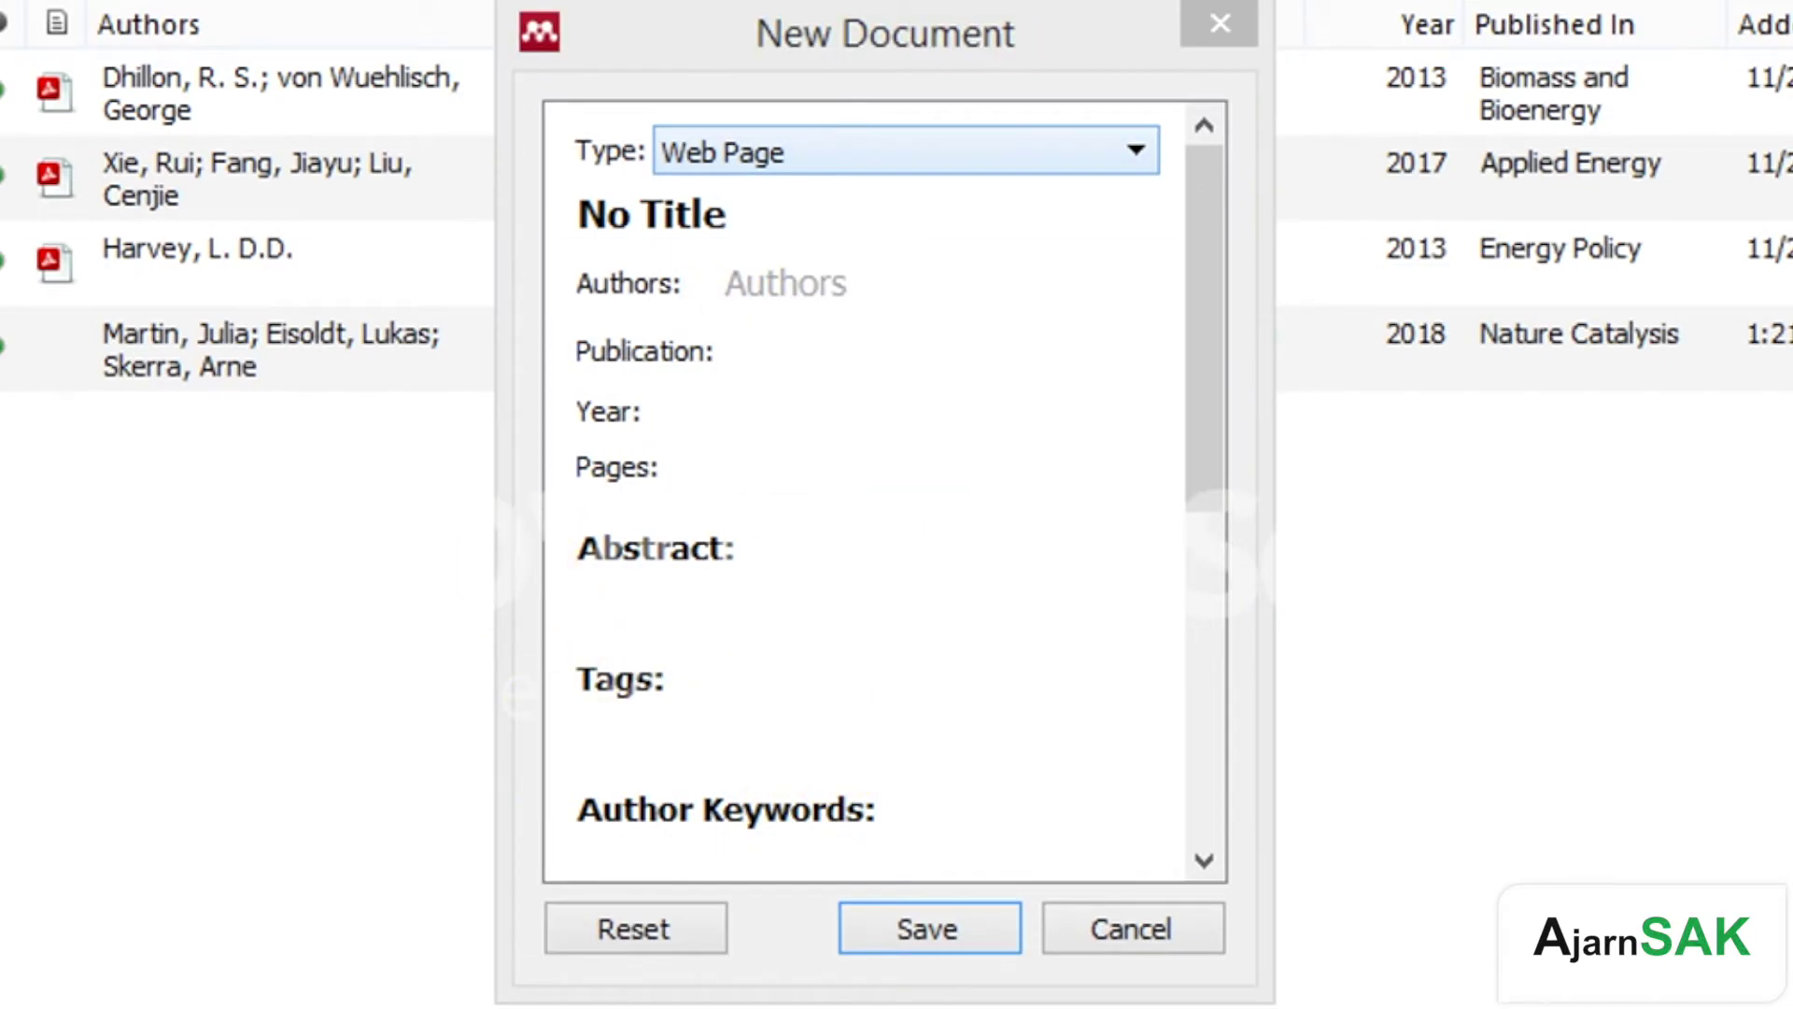
{"action": "key", "text": "alt+Tab"}
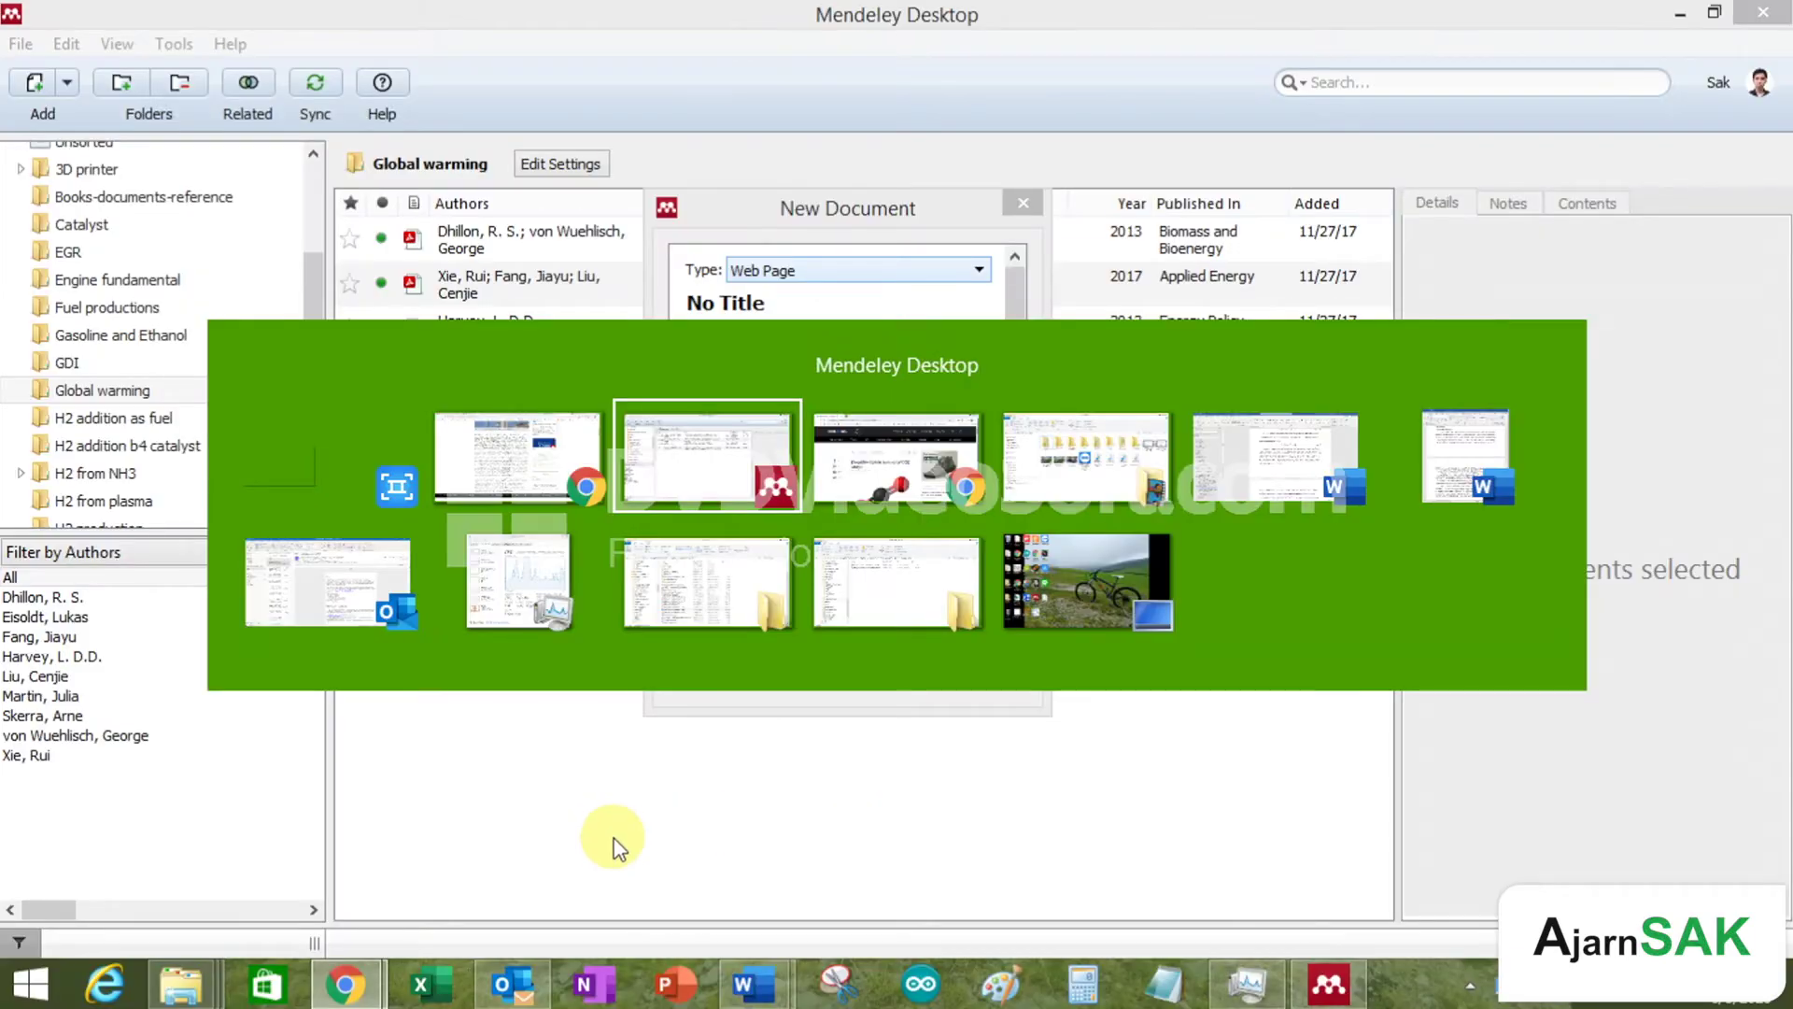
{"action": "key", "text": "alt+Tab"}
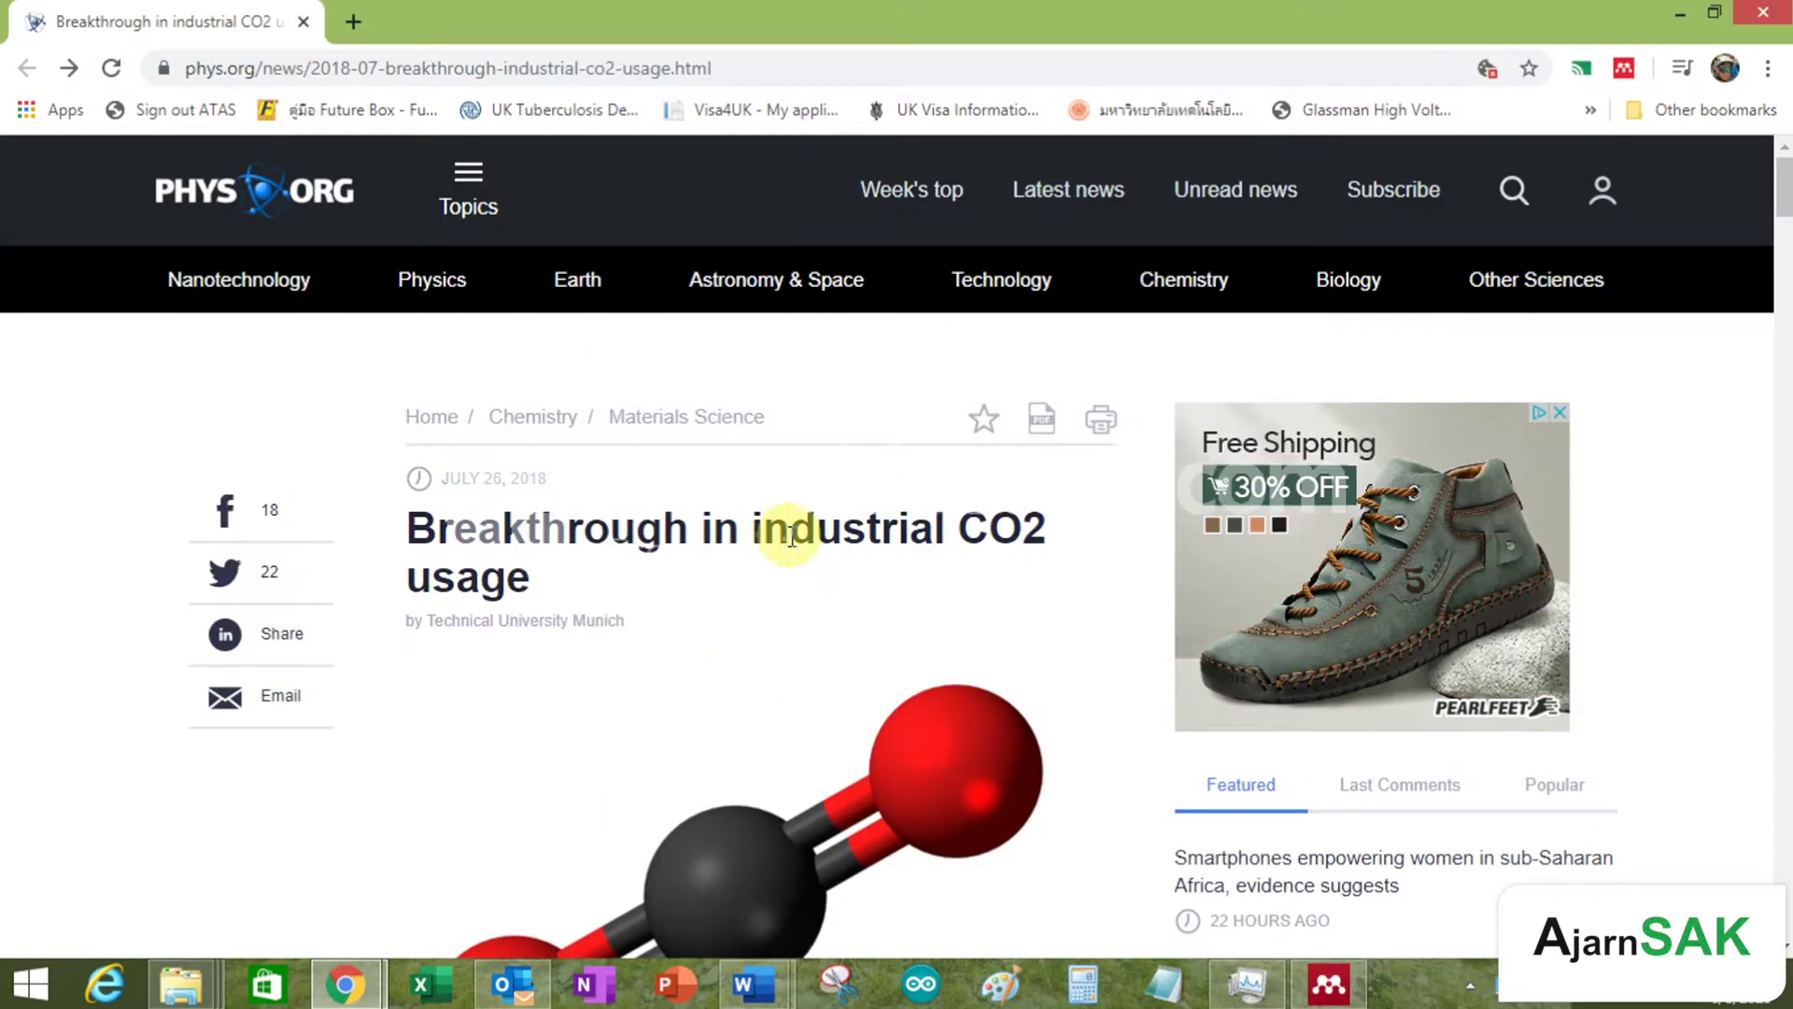
Step: Copy the article headline into the Title field: 'Breakthrough in industrial CO2 usage'
{"action": "triple_click", "coordinate": [492, 572]}
{"action": "key", "text": "ctrl+c"}
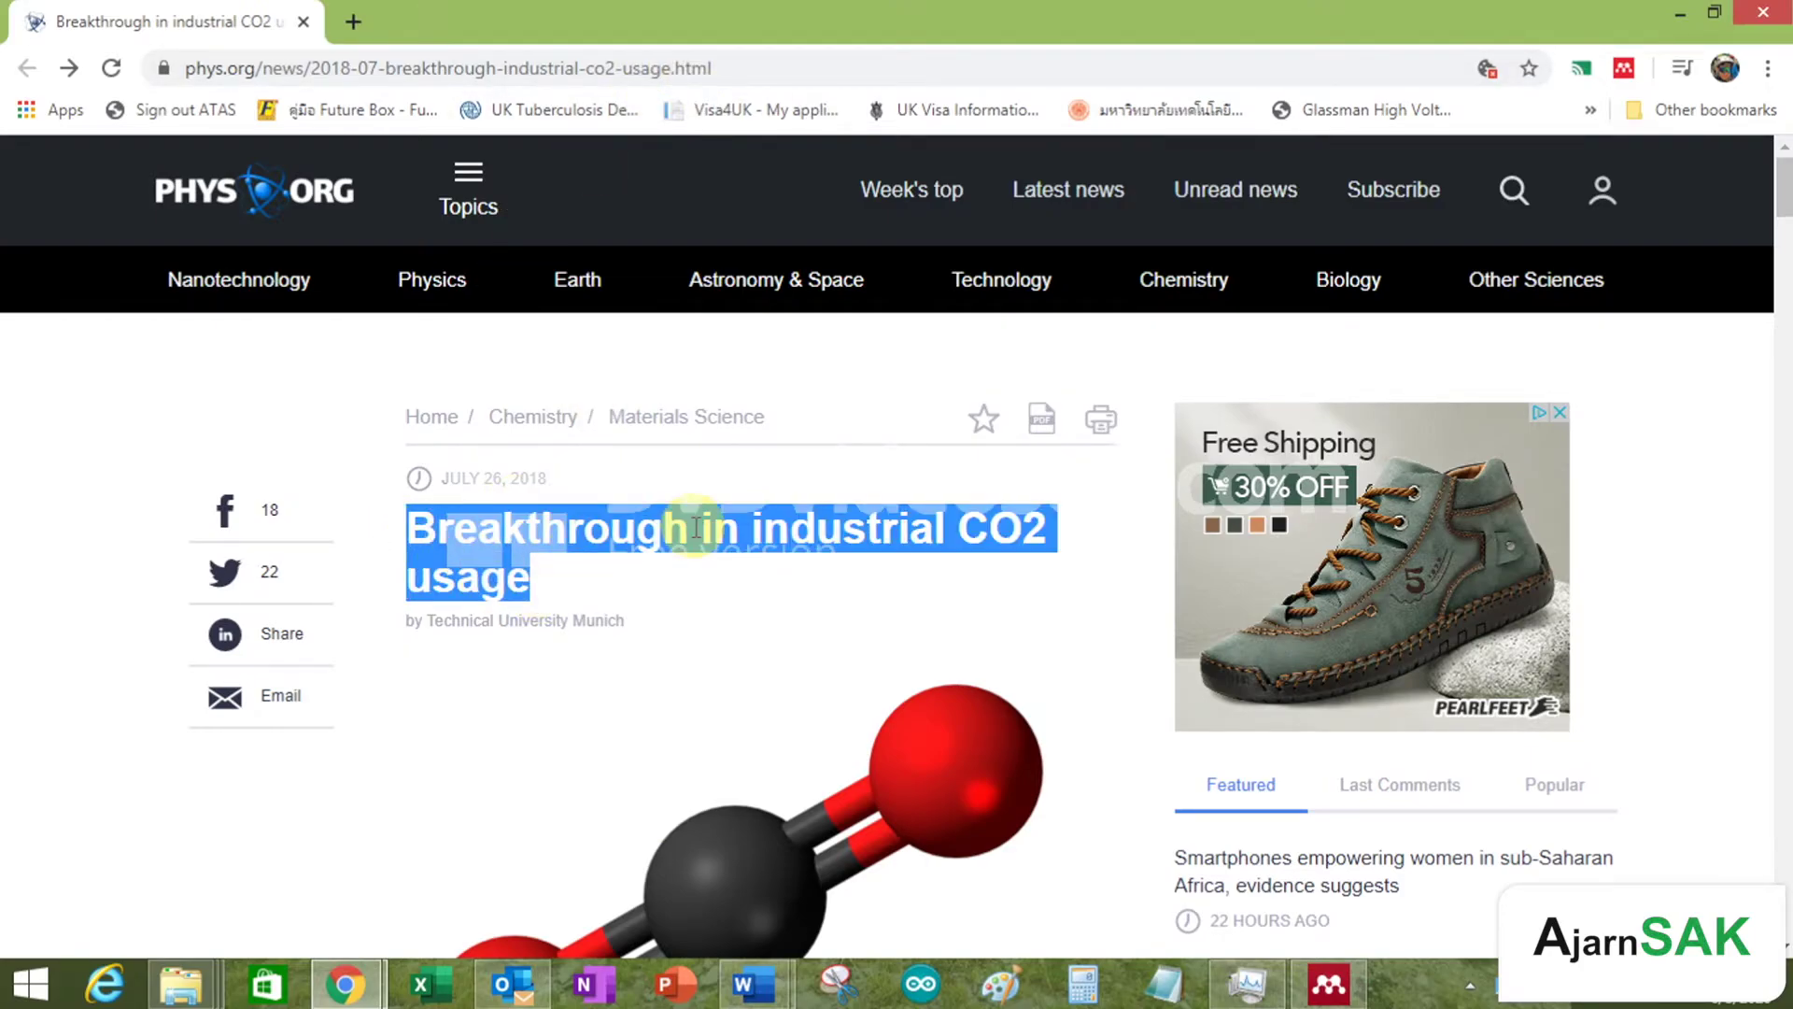
{"action": "key", "text": "alt+Tab"}
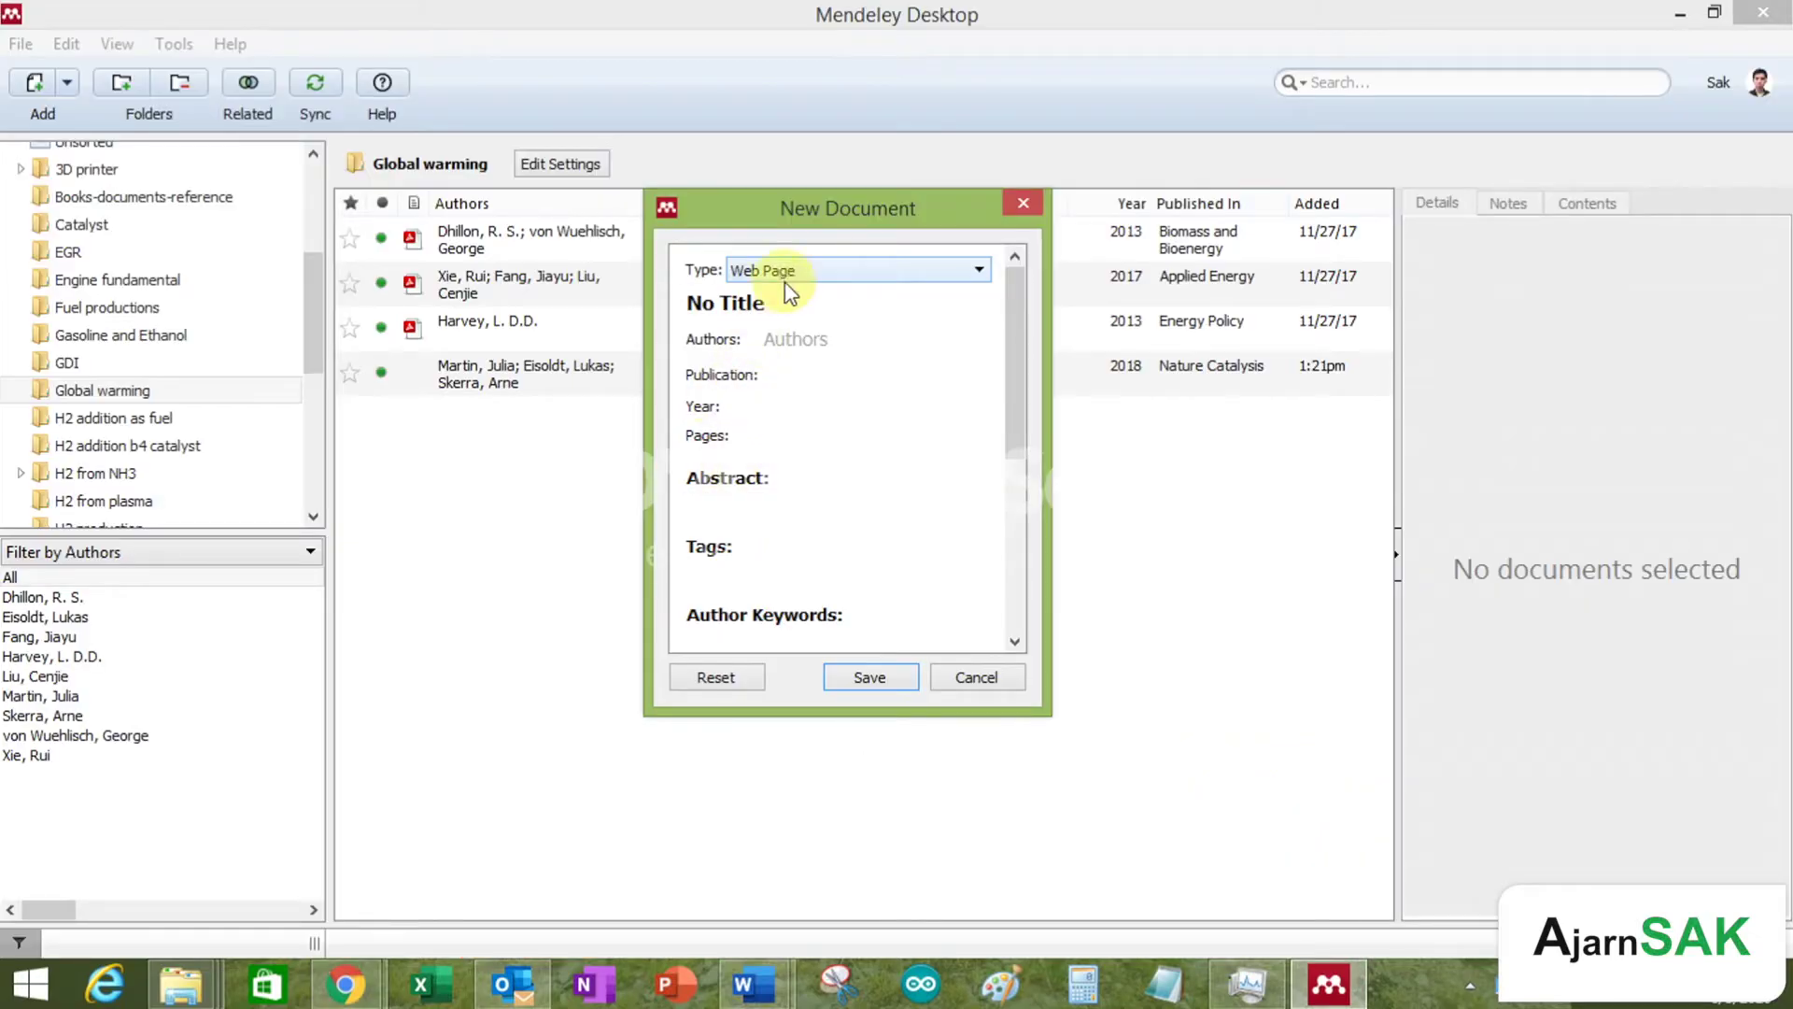
{"action": "left_click", "coordinate": [717, 303]}
{"action": "key", "text": "BackSpace"}
{"action": "key", "text": "BackSpace"}
{"action": "key", "text": "BackSpace"}
{"action": "key", "text": "BackSpace"}
{"action": "key", "text": "BackSpace"}
{"action": "key", "text": "BackSpace"}
{"action": "key", "text": "BackSpace"}
{"action": "key", "text": "BackSpace"}
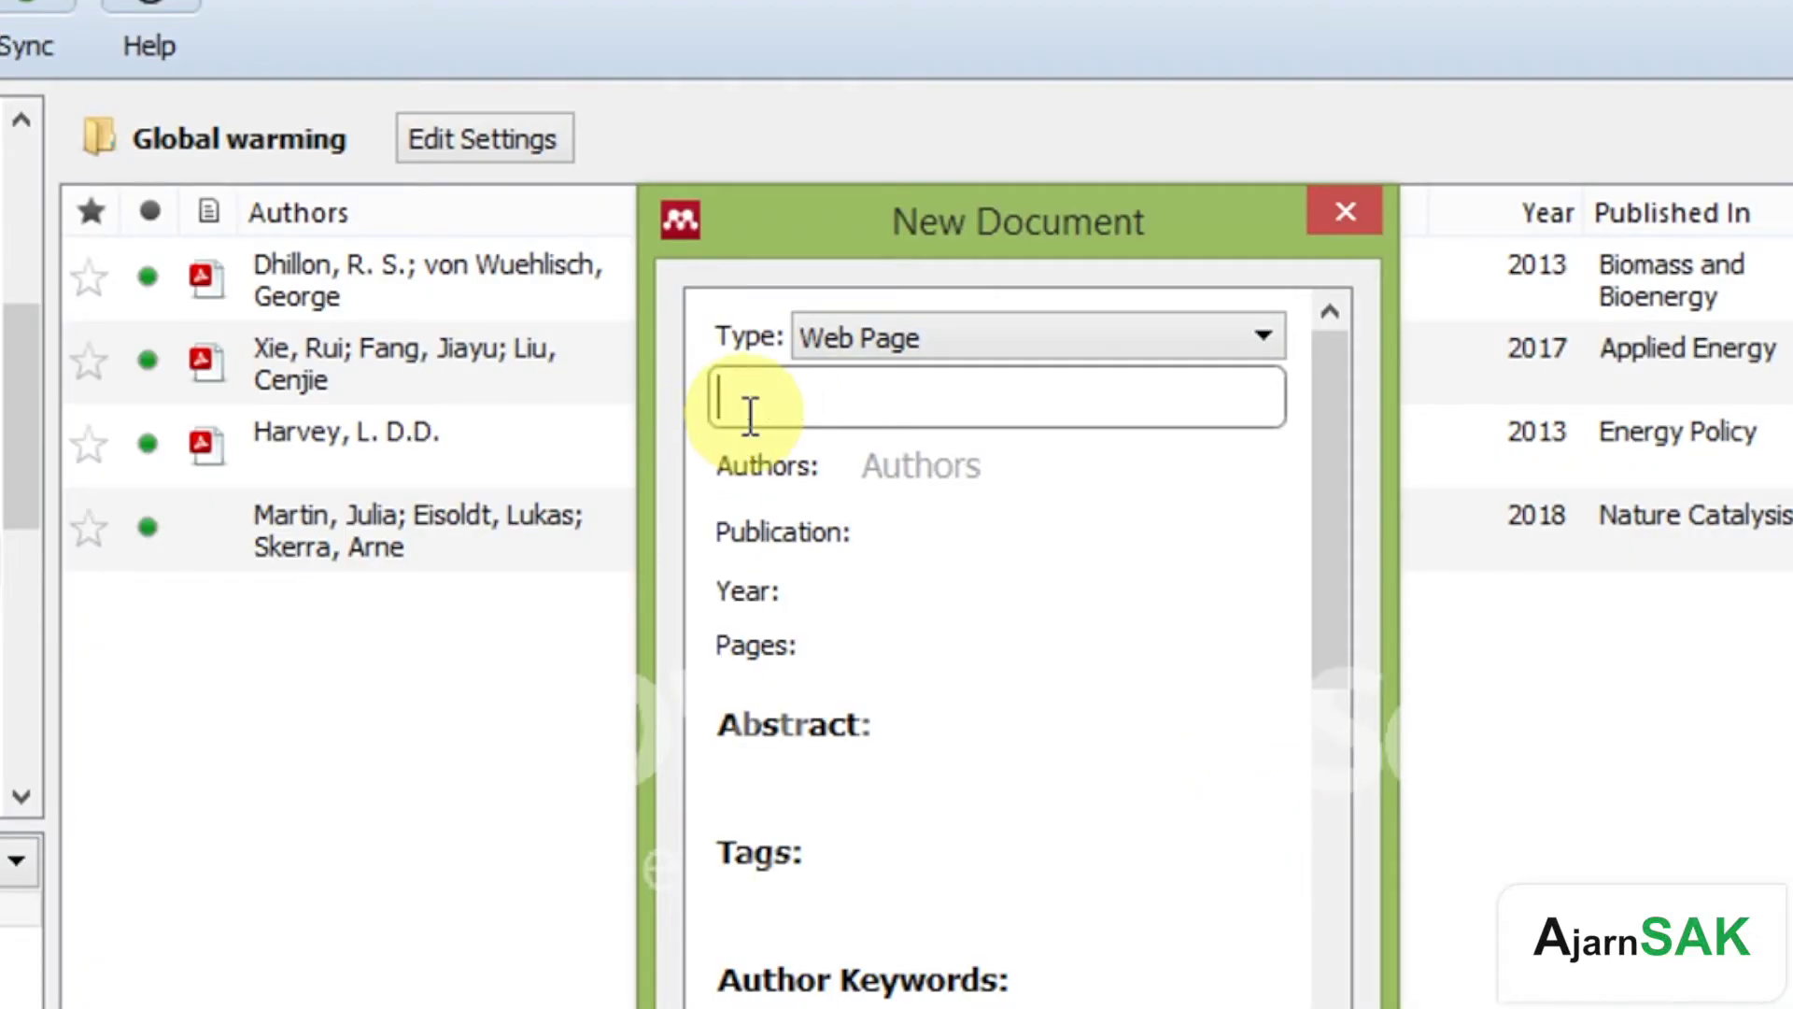
{"action": "key", "text": "ctrl+v"}
Step: Copy the article's byline into the Authors field as T. Munich
{"action": "key", "text": "alt+Tab"}
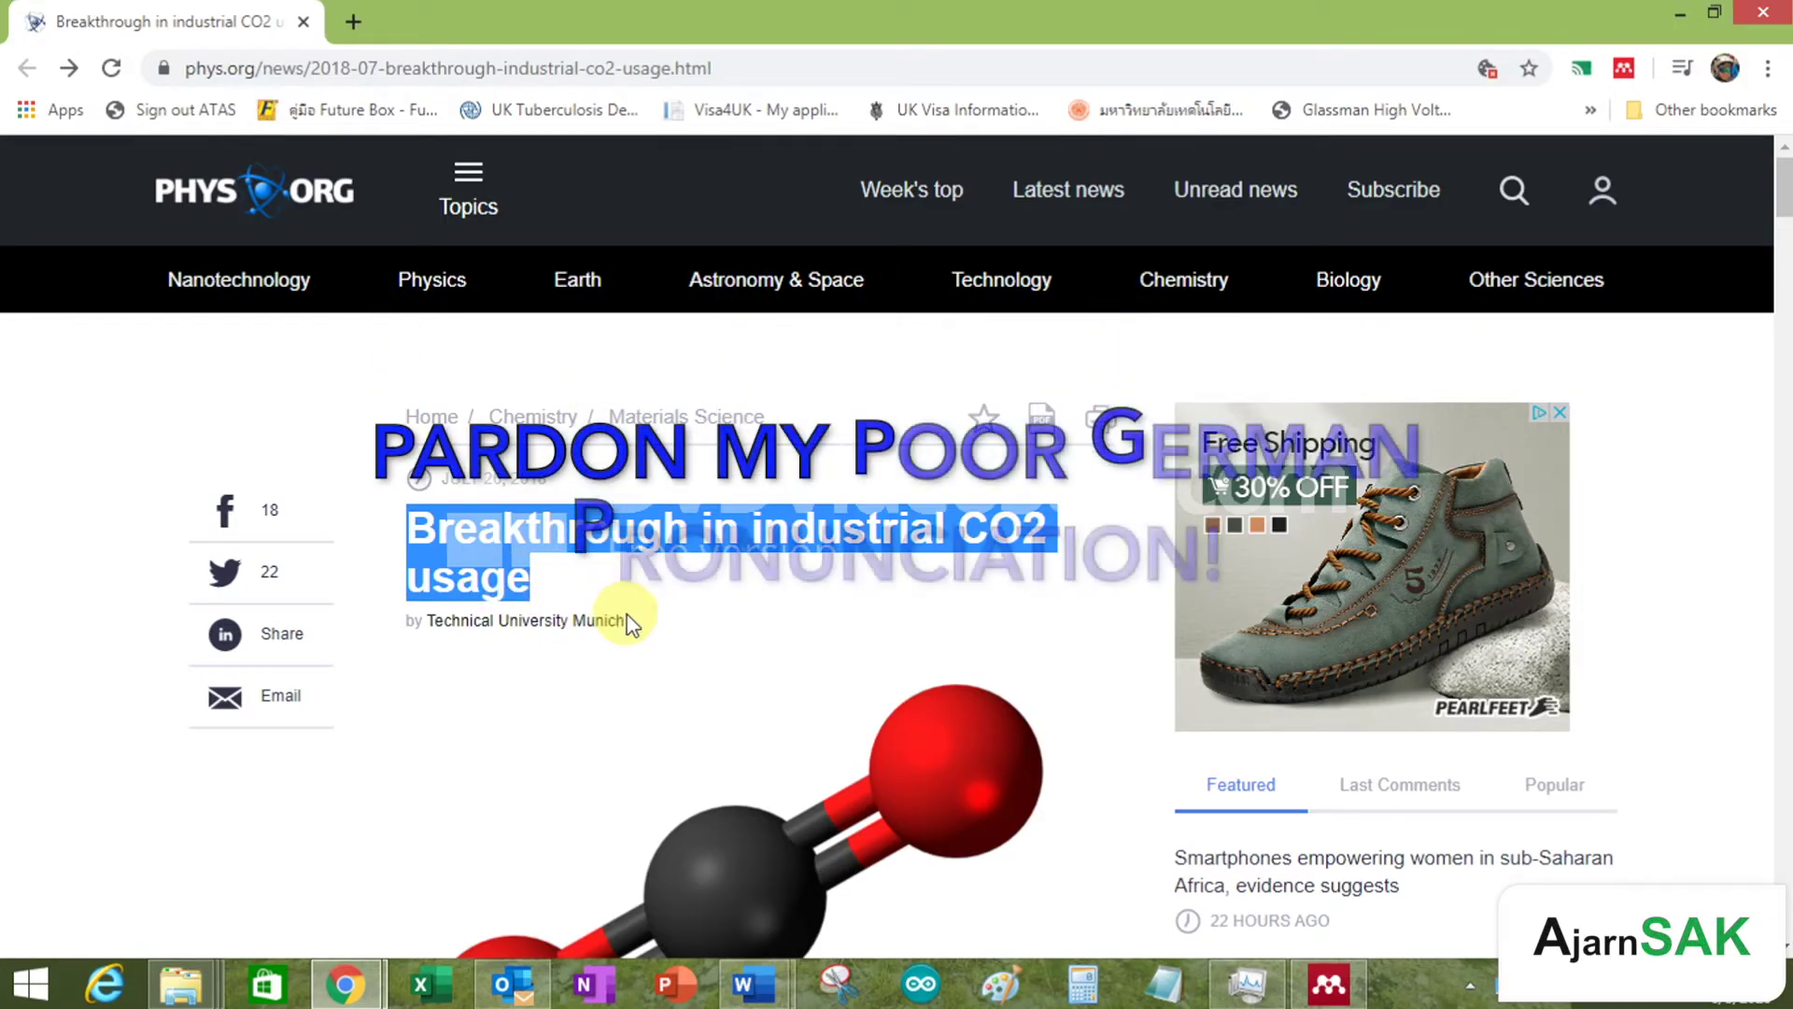
{"action": "left_click", "coordinate": [628, 621]}
{"action": "left_click_drag", "start_coordinate": [628, 621], "coordinate": [434, 628]}
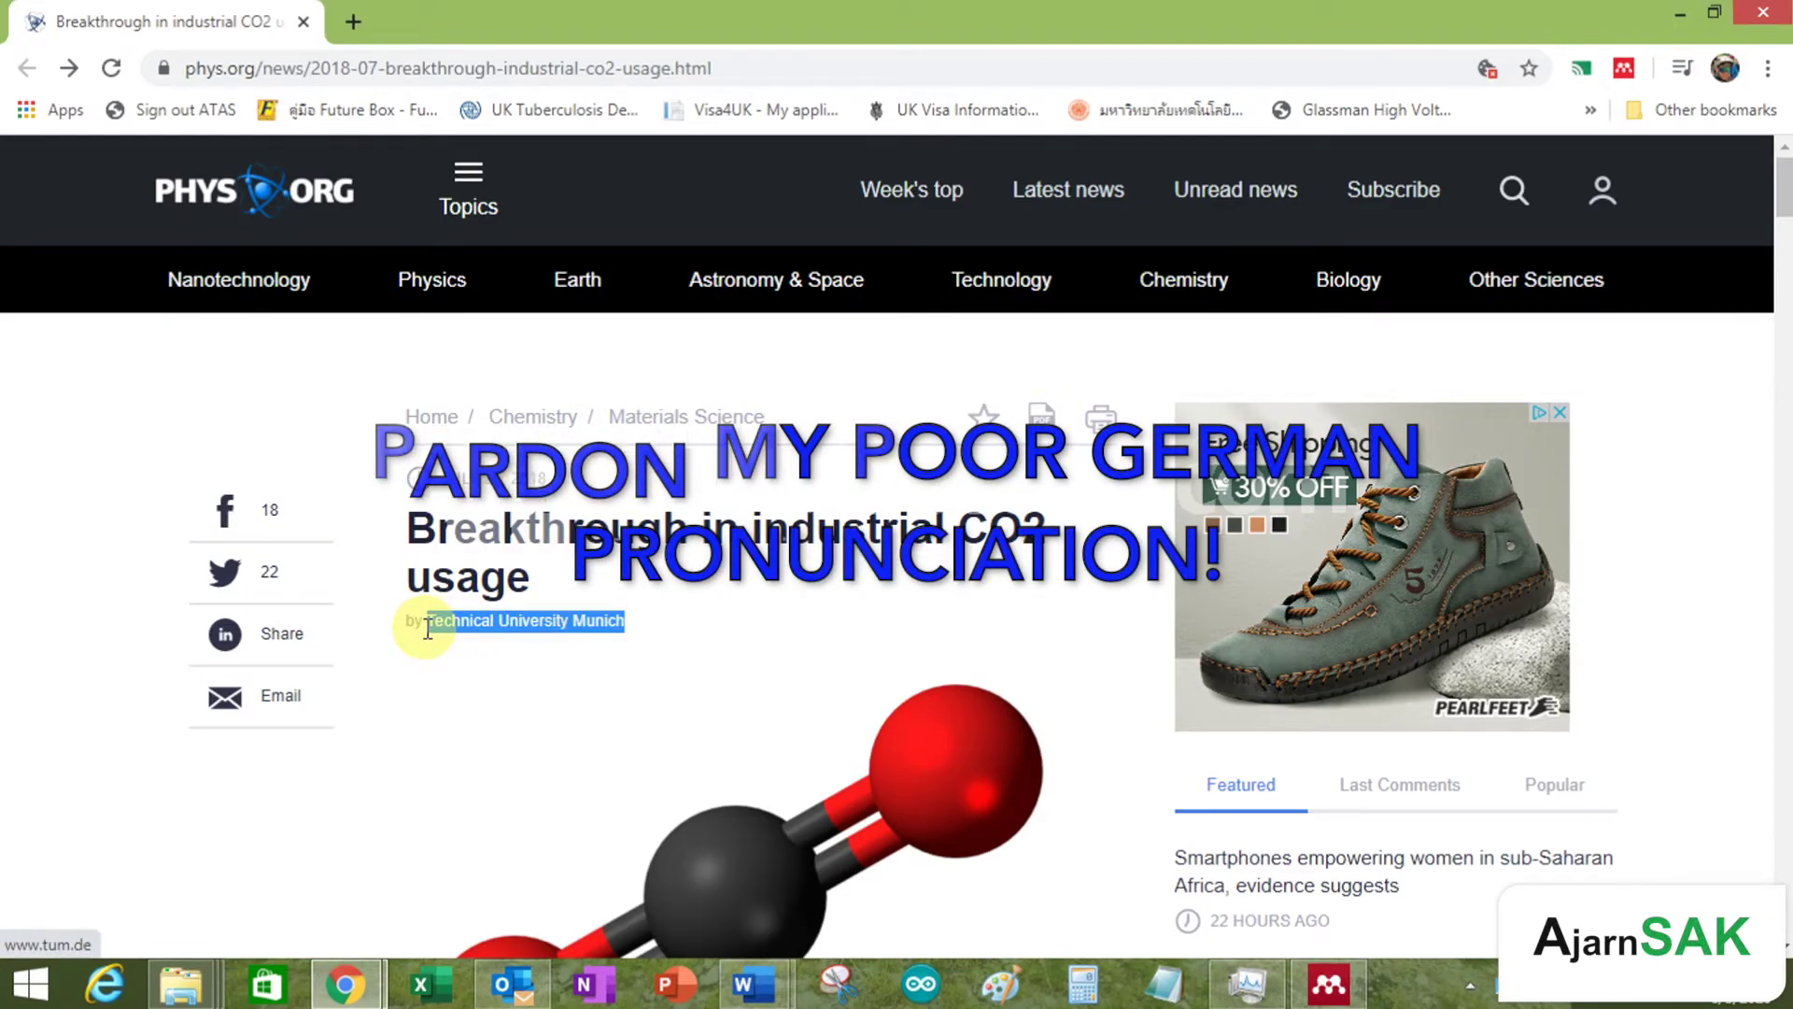
{"action": "key", "text": "alt+Tab"}
{"action": "key", "text": "alt+Tab"}
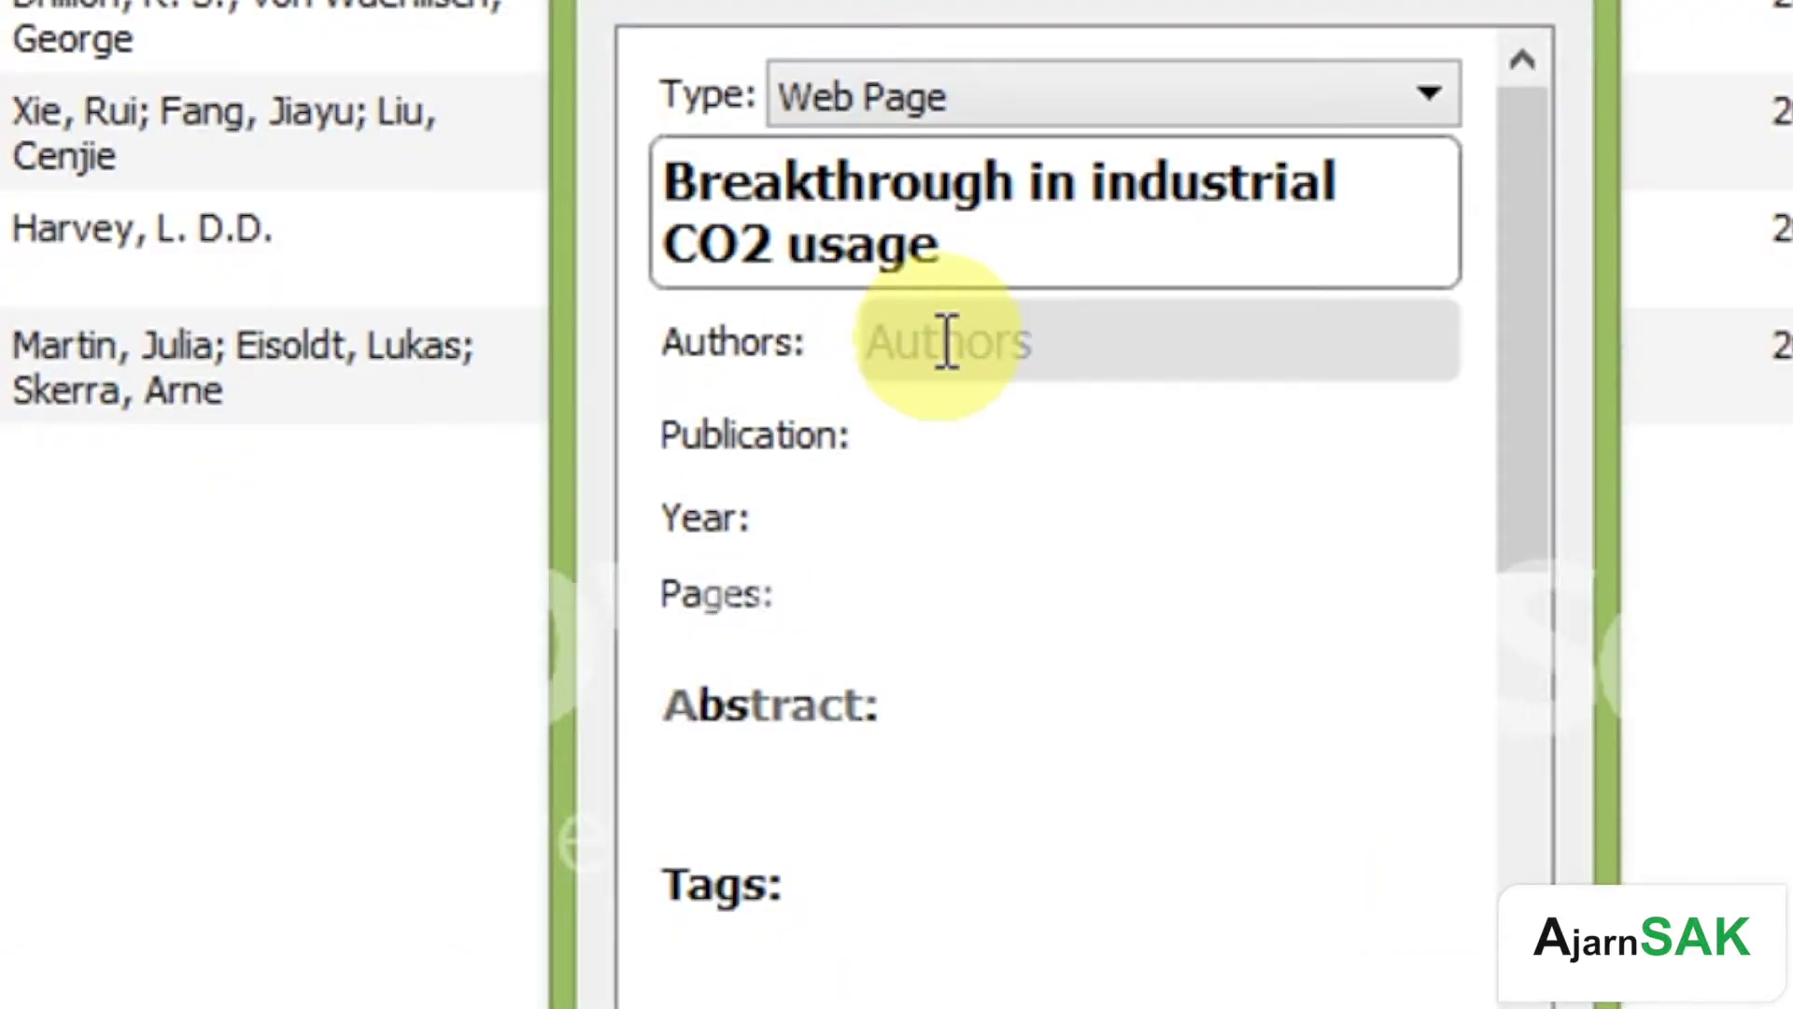
{"action": "left_click", "coordinate": [949, 340]}
{"action": "type", "text": "Technical University Munich"}
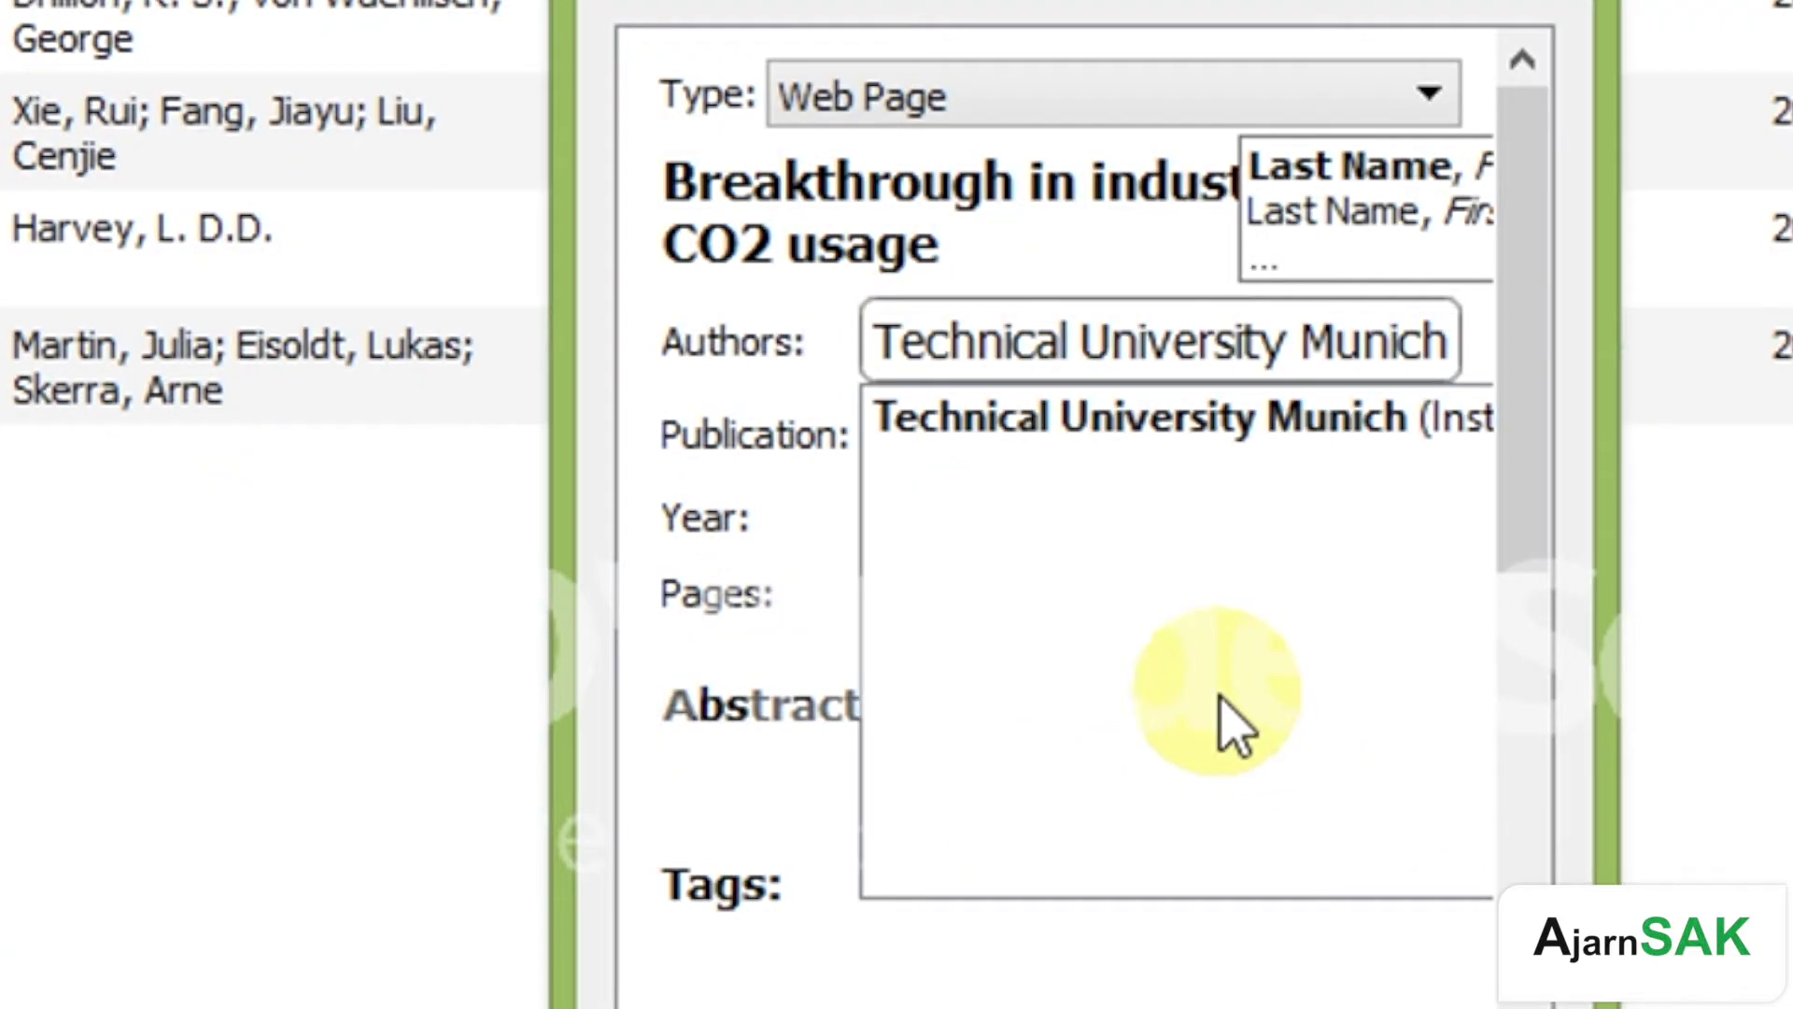
{"action": "left_click", "coordinate": [729, 518]}
{"action": "key", "text": "alt+Tab"}
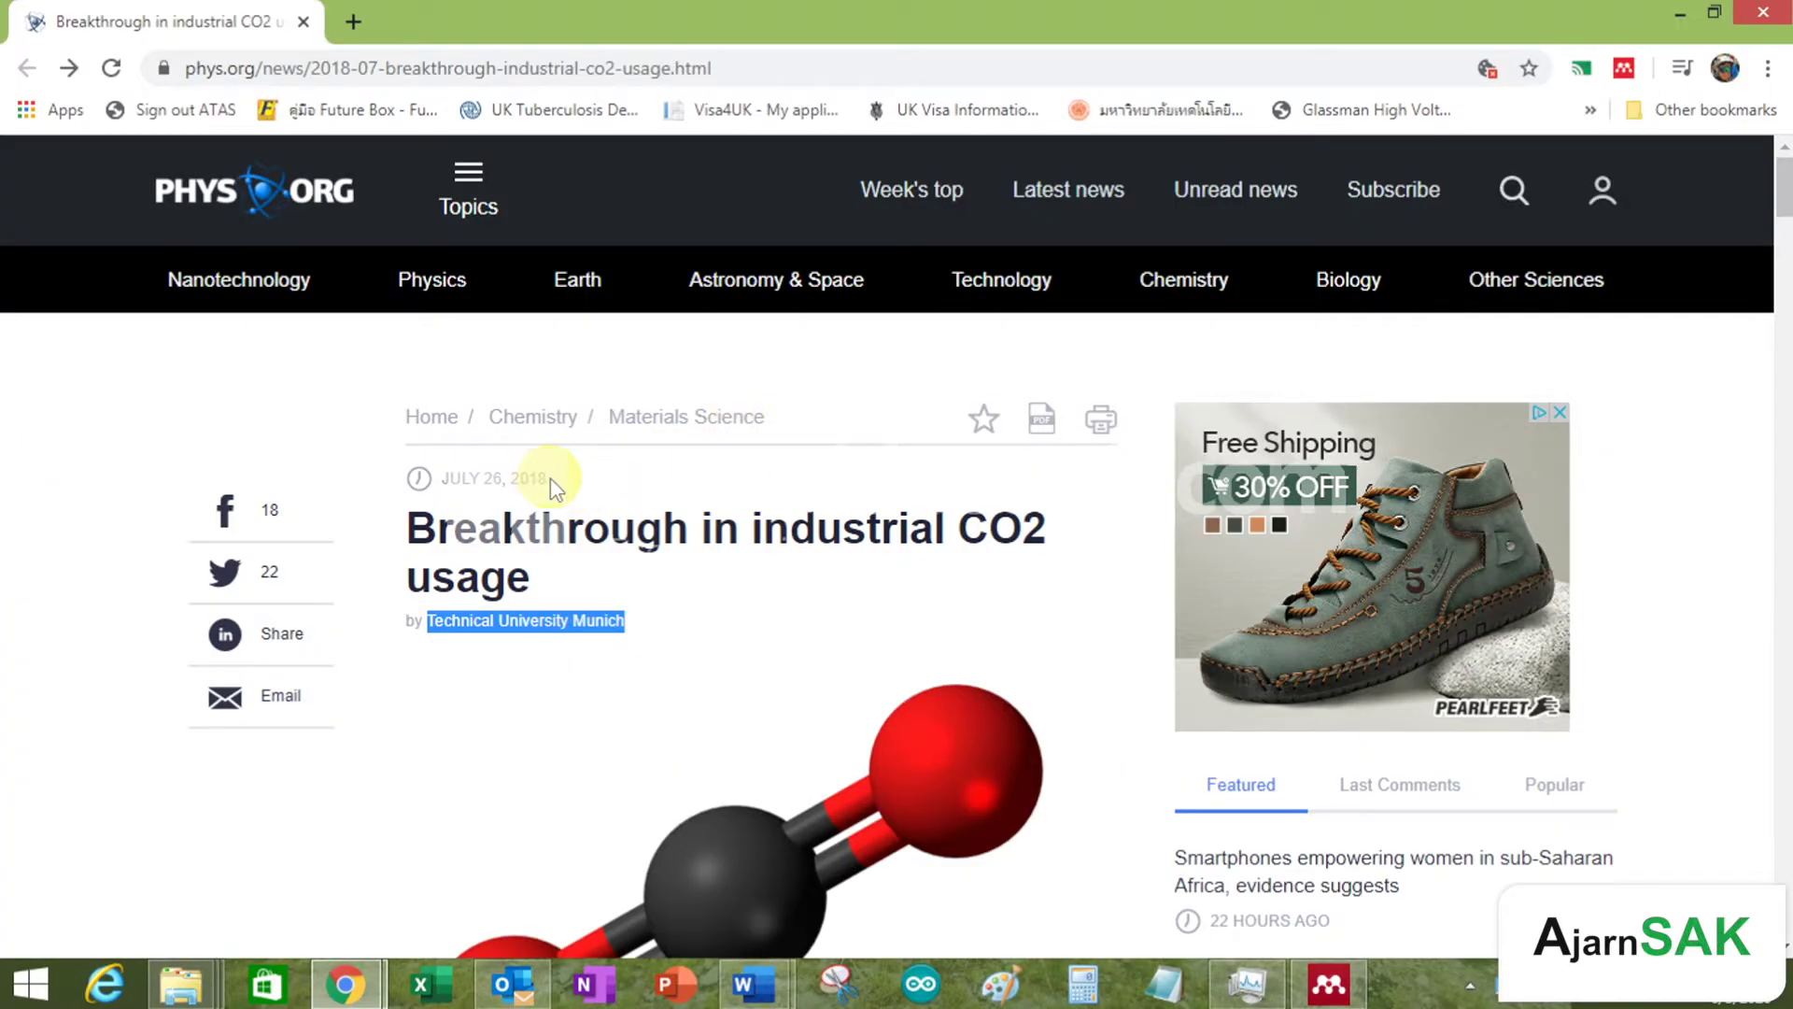
{"action": "key", "text": "alt+Tab"}
{"action": "key", "text": "alt+Tab"}
Step: Set the reference's year to 2018
{"action": "key", "text": "alt+Tab"}
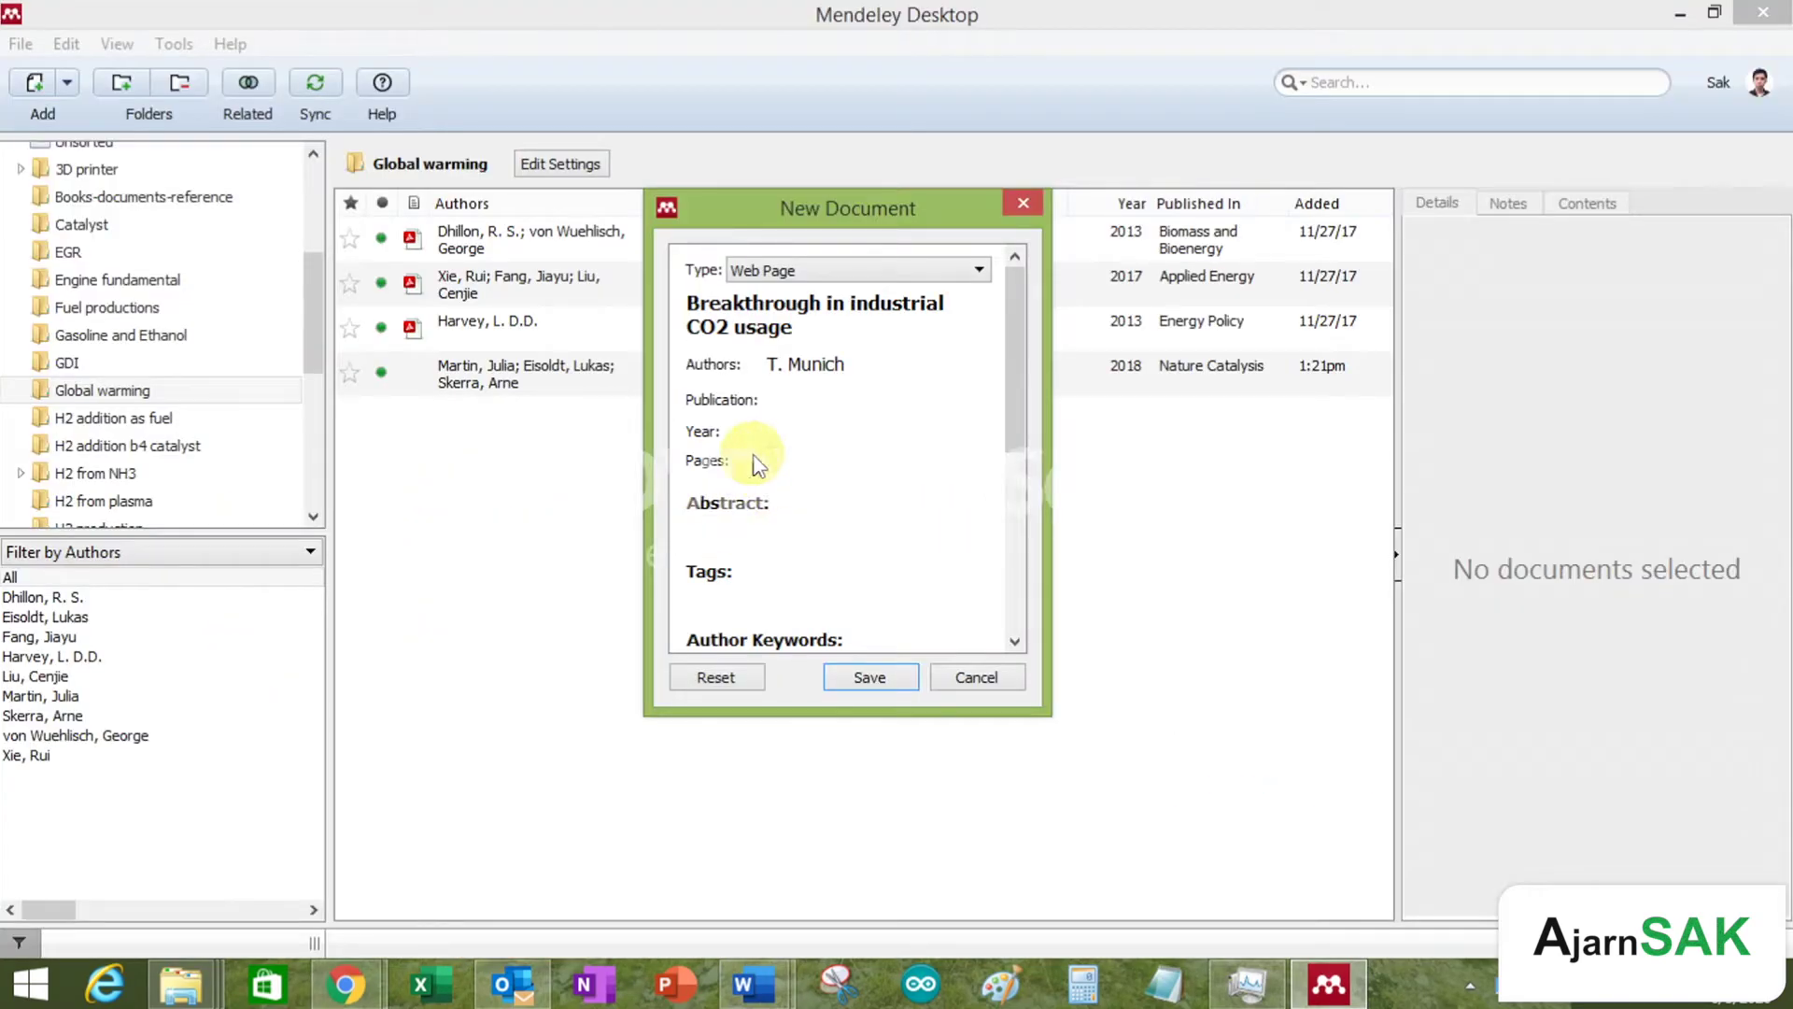
{"action": "left_click", "coordinate": [756, 431]}
{"action": "key", "text": "alt+Tab"}
{"action": "key", "text": "alt+Tab"}
{"action": "type", "text": "2018"}
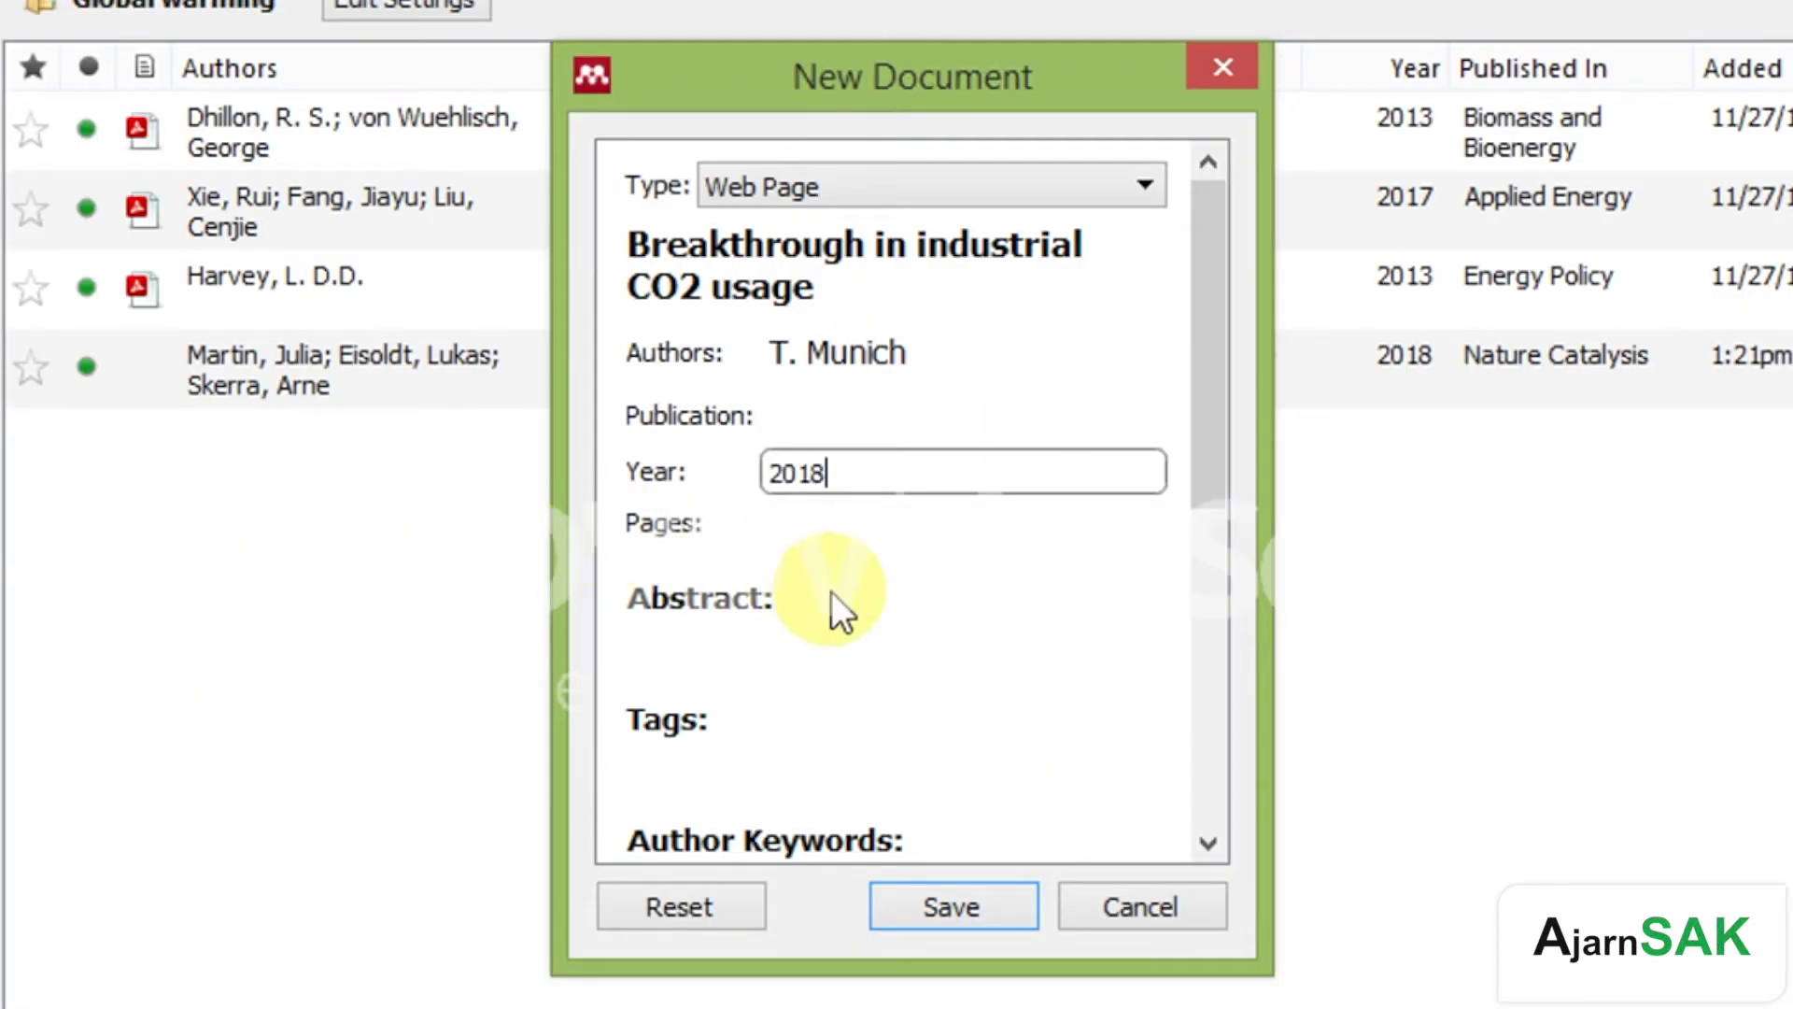
{"action": "key", "text": "alt+Tab"}
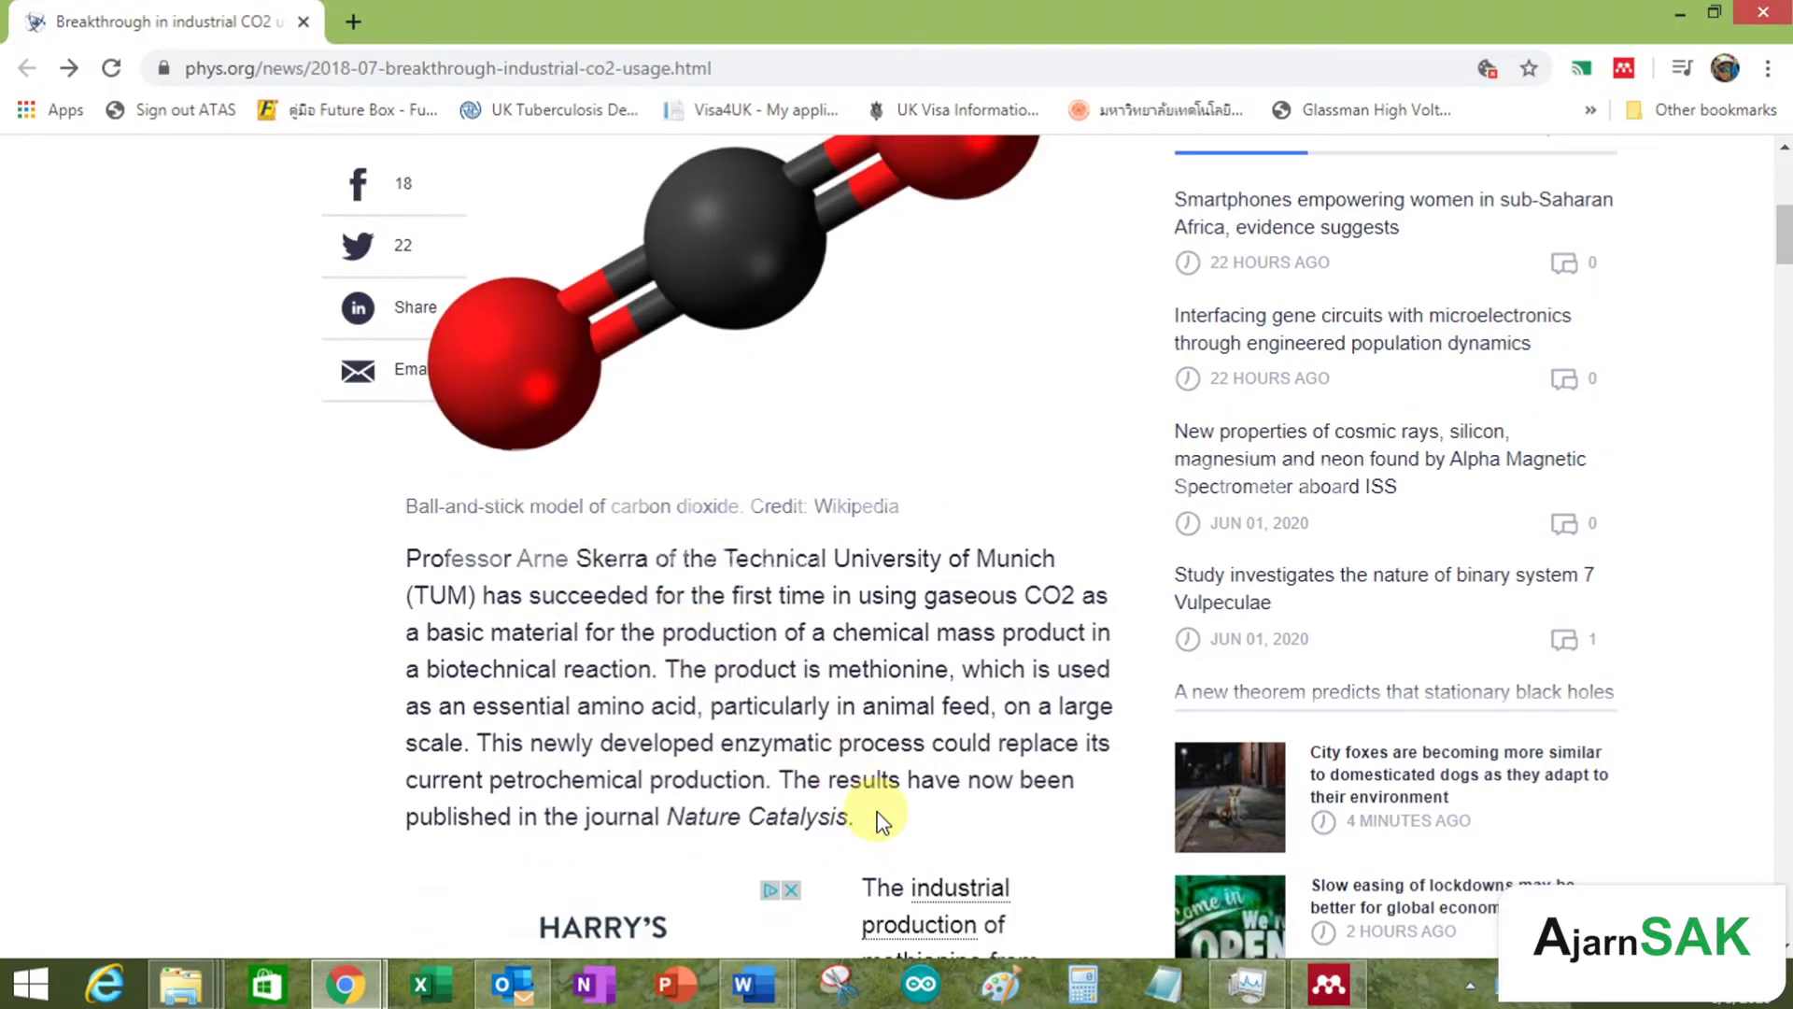
Step: Paste the article's opening paragraph into the Abstract field
{"action": "left_click_drag", "start_coordinate": [877, 819], "coordinate": [422, 573]}
{"action": "key", "text": "ctrl+c"}
{"action": "key", "text": "alt+Tab"}
{"action": "left_click", "coordinate": [768, 641]}
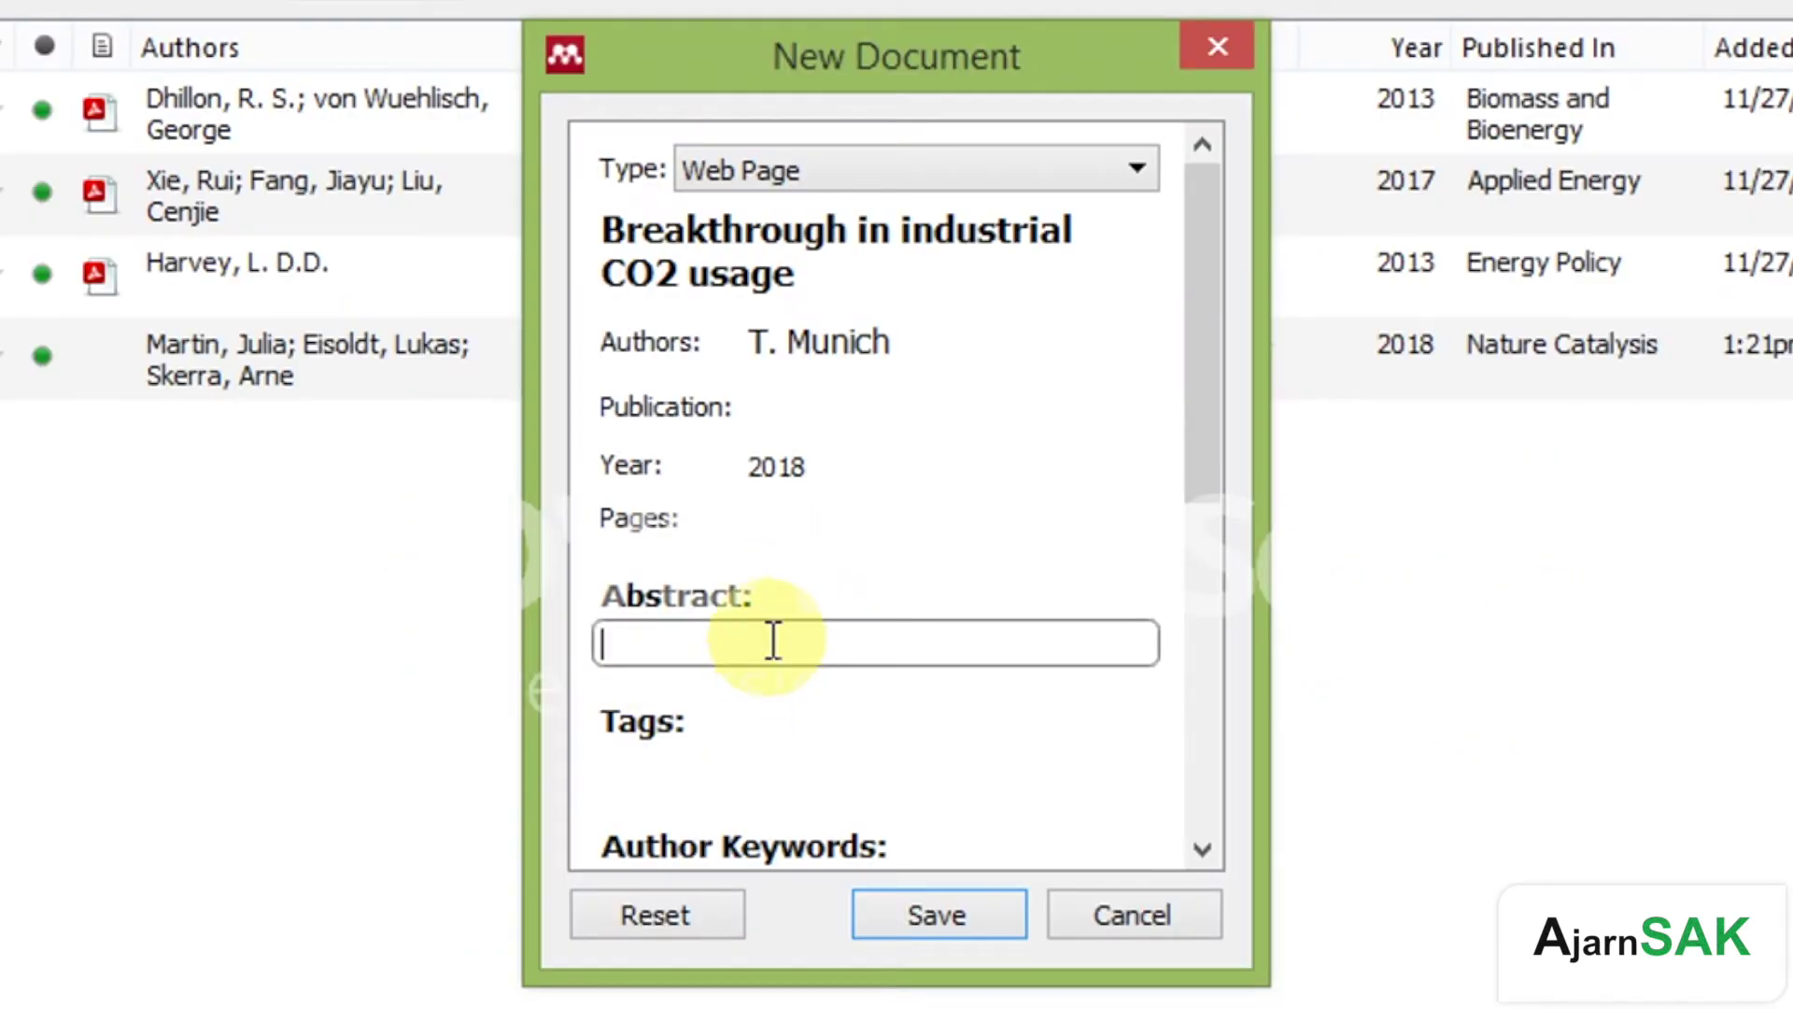
{"action": "key", "text": "ctrl+v"}
Step: Enter 2020-06-03 as the Date Accessed
{"action": "scroll", "coordinate": [925, 513], "scroll_direction": "down", "scroll_amount": 5}
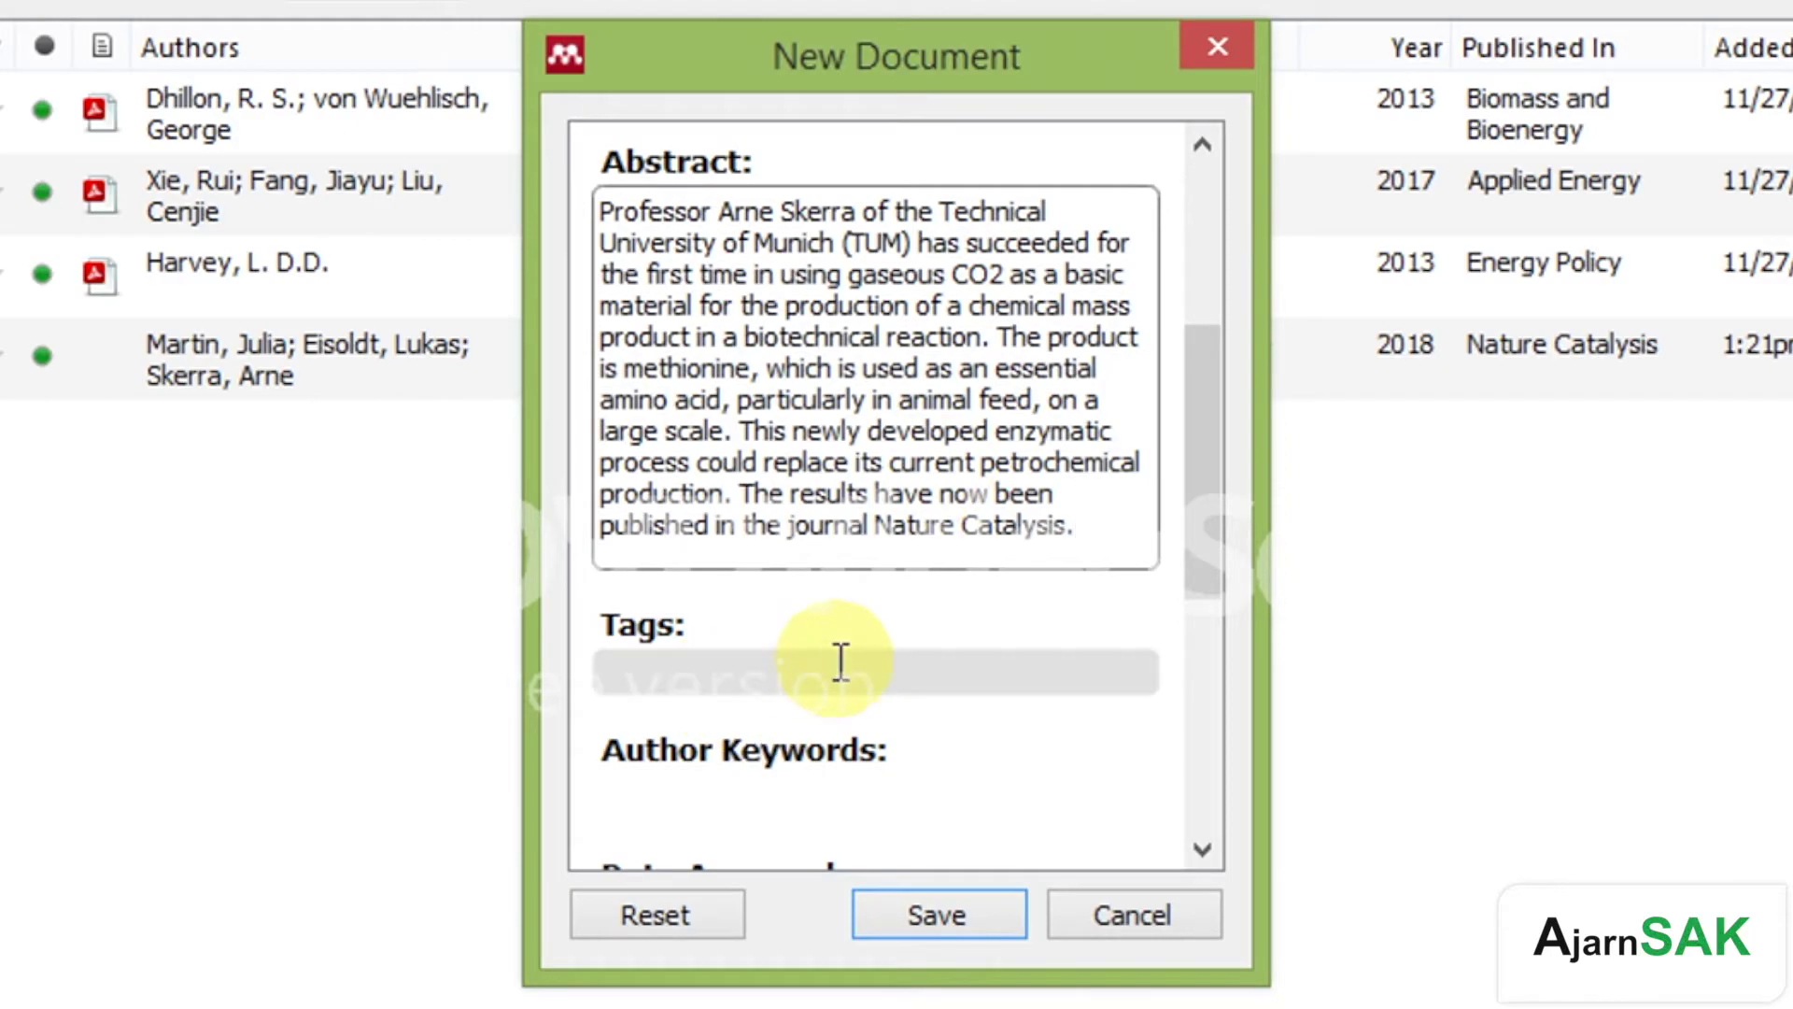
{"action": "scroll", "coordinate": [840, 766], "scroll_direction": "down", "scroll_amount": 5}
{"action": "left_click", "coordinate": [901, 508]}
{"action": "type", "text": "2020-06"}
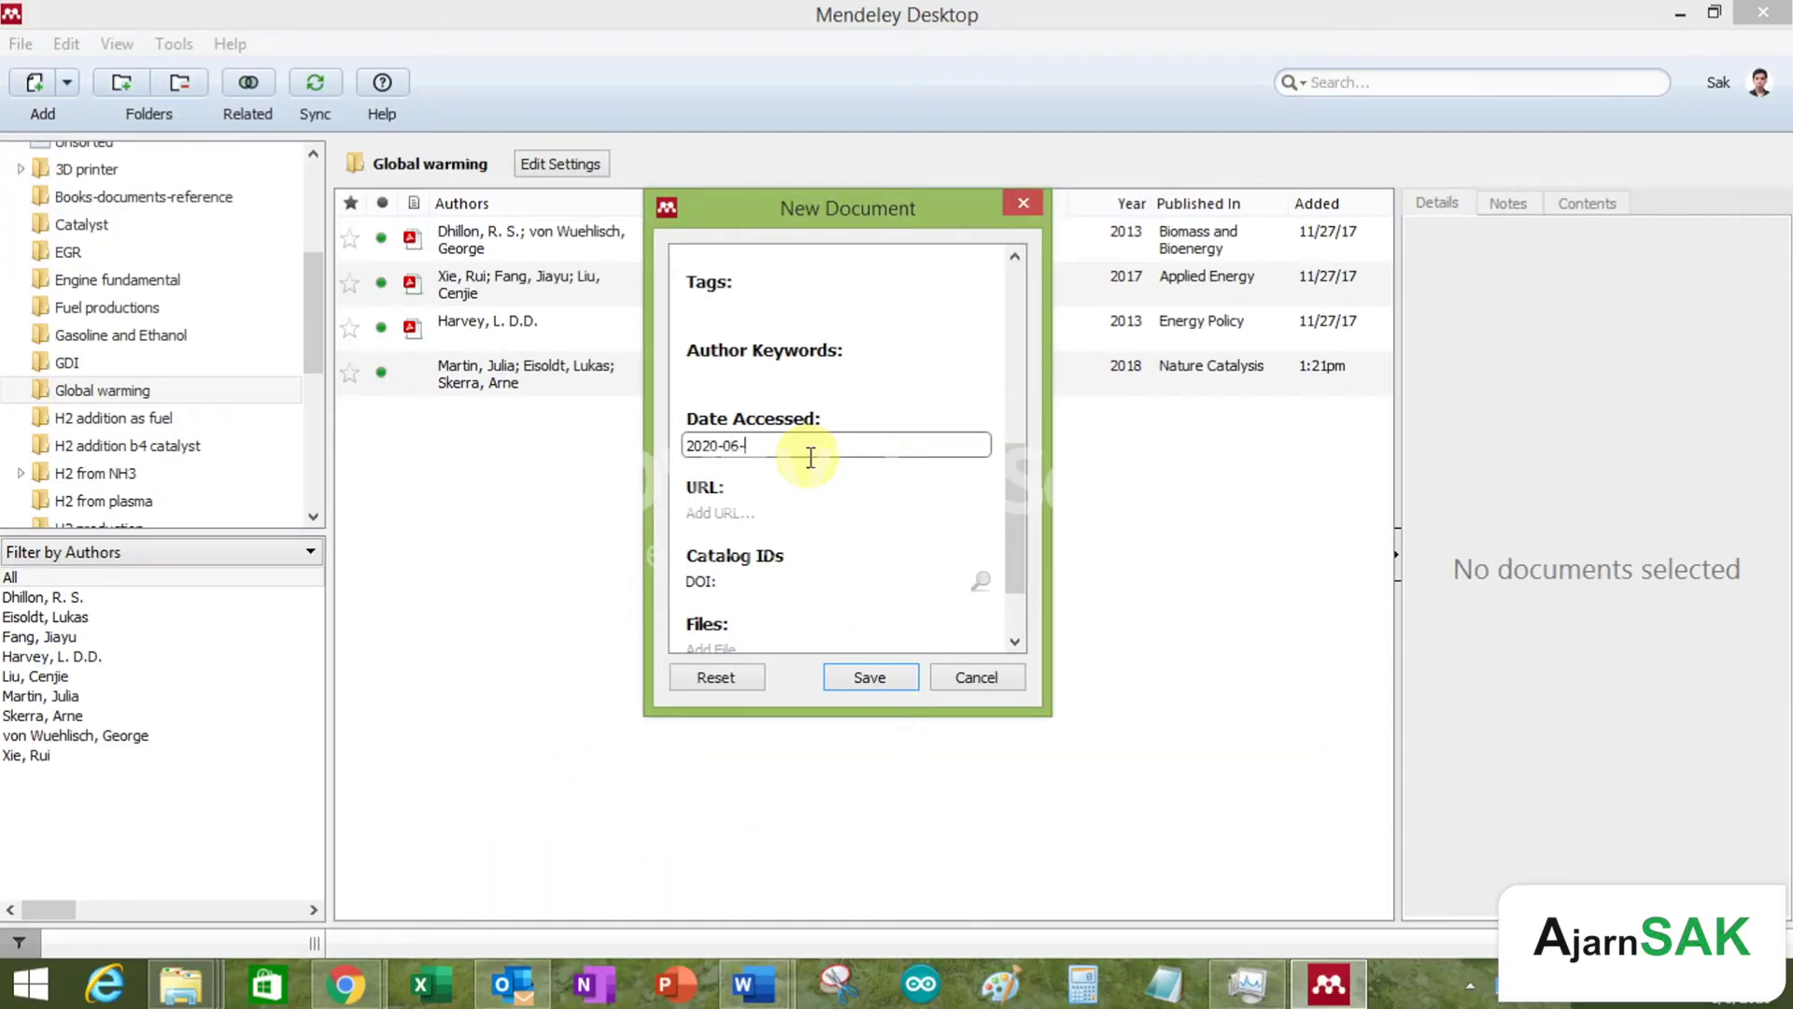
{"action": "type", "text": "-03"}
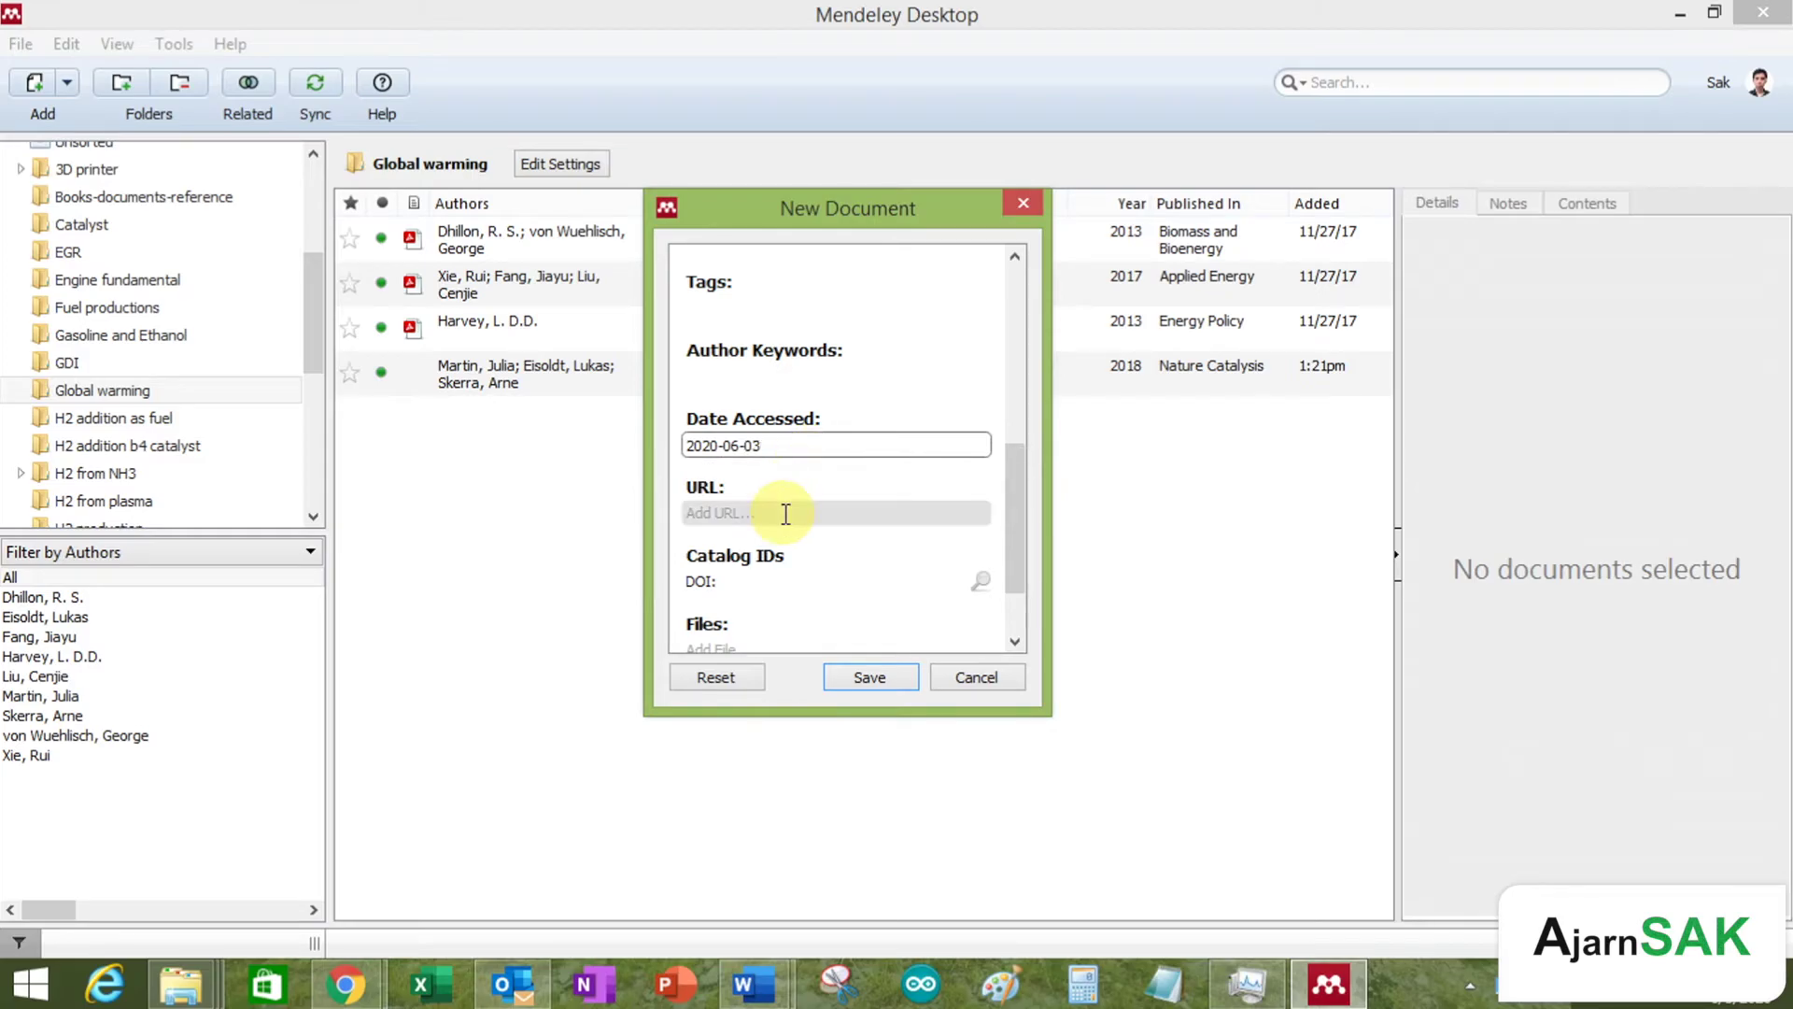
Step: Copy the phys.org article address from Chrome and paste it into the reference's URL field
{"action": "key", "text": "alt+Tab"}
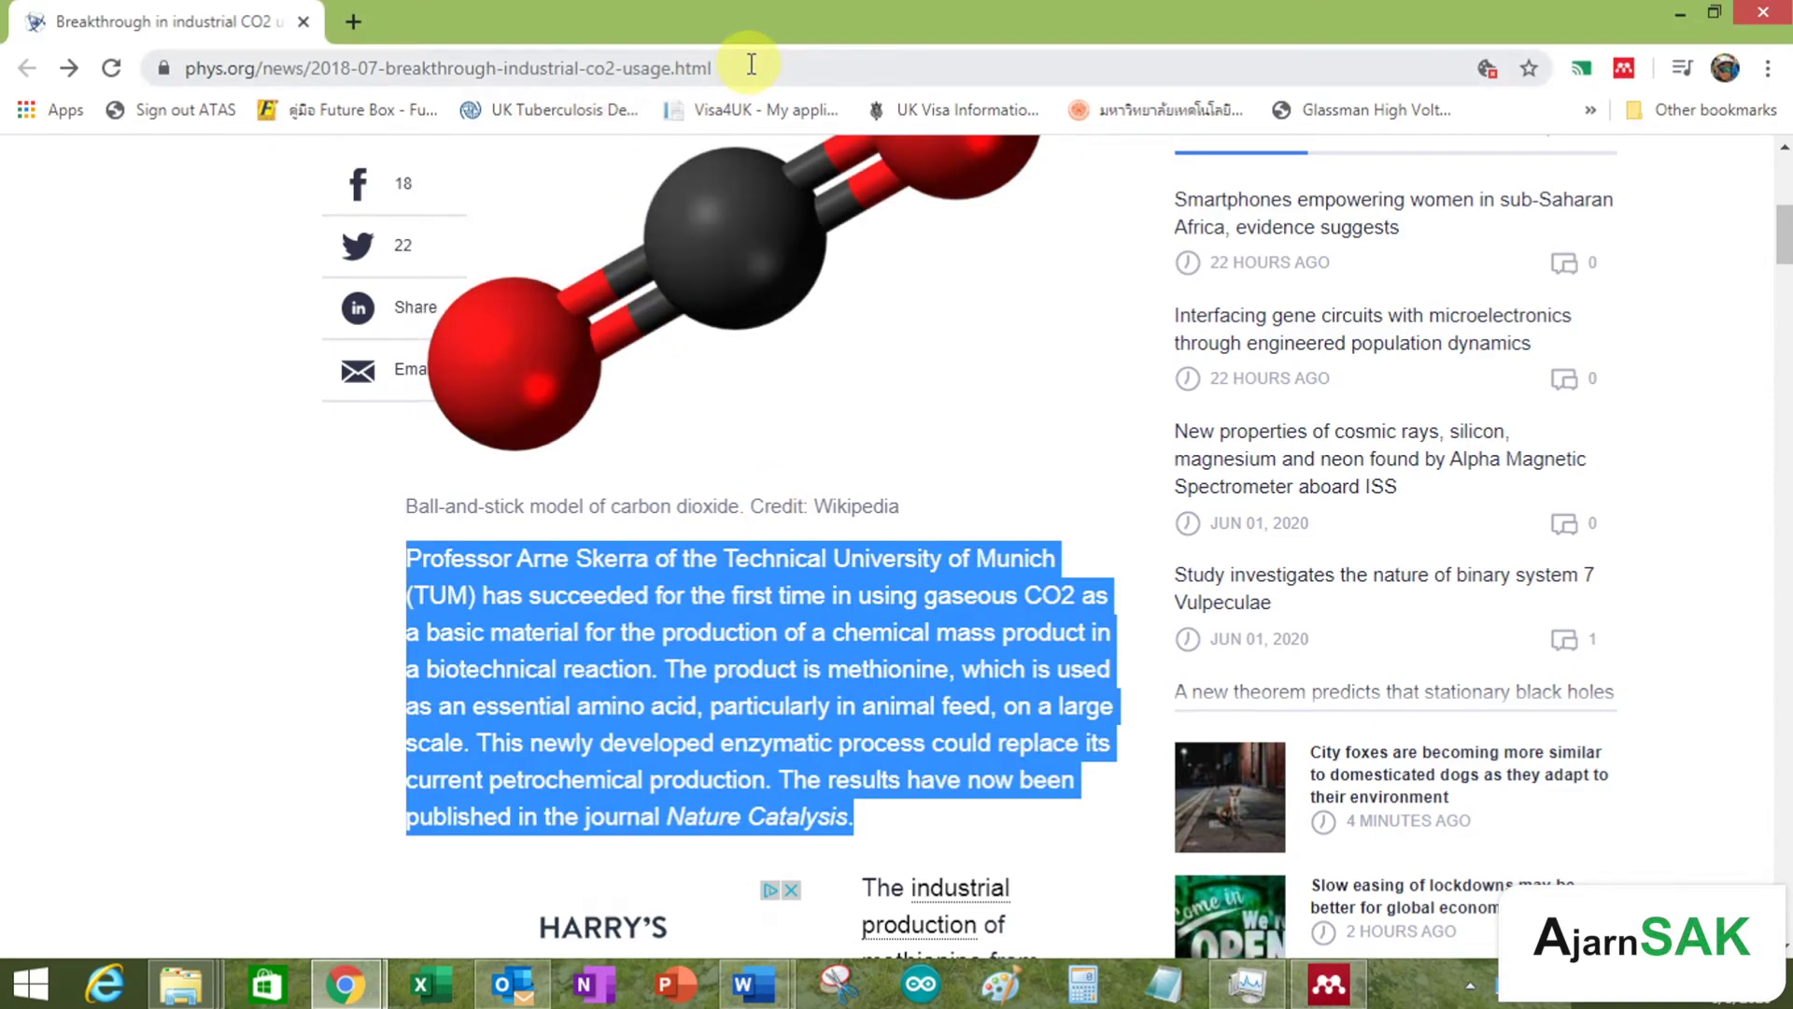
{"action": "left_click", "coordinate": [692, 67]}
{"action": "key", "text": "ctrl+c"}
{"action": "key", "text": "alt+Tab"}
{"action": "left_click", "coordinate": [775, 513]}
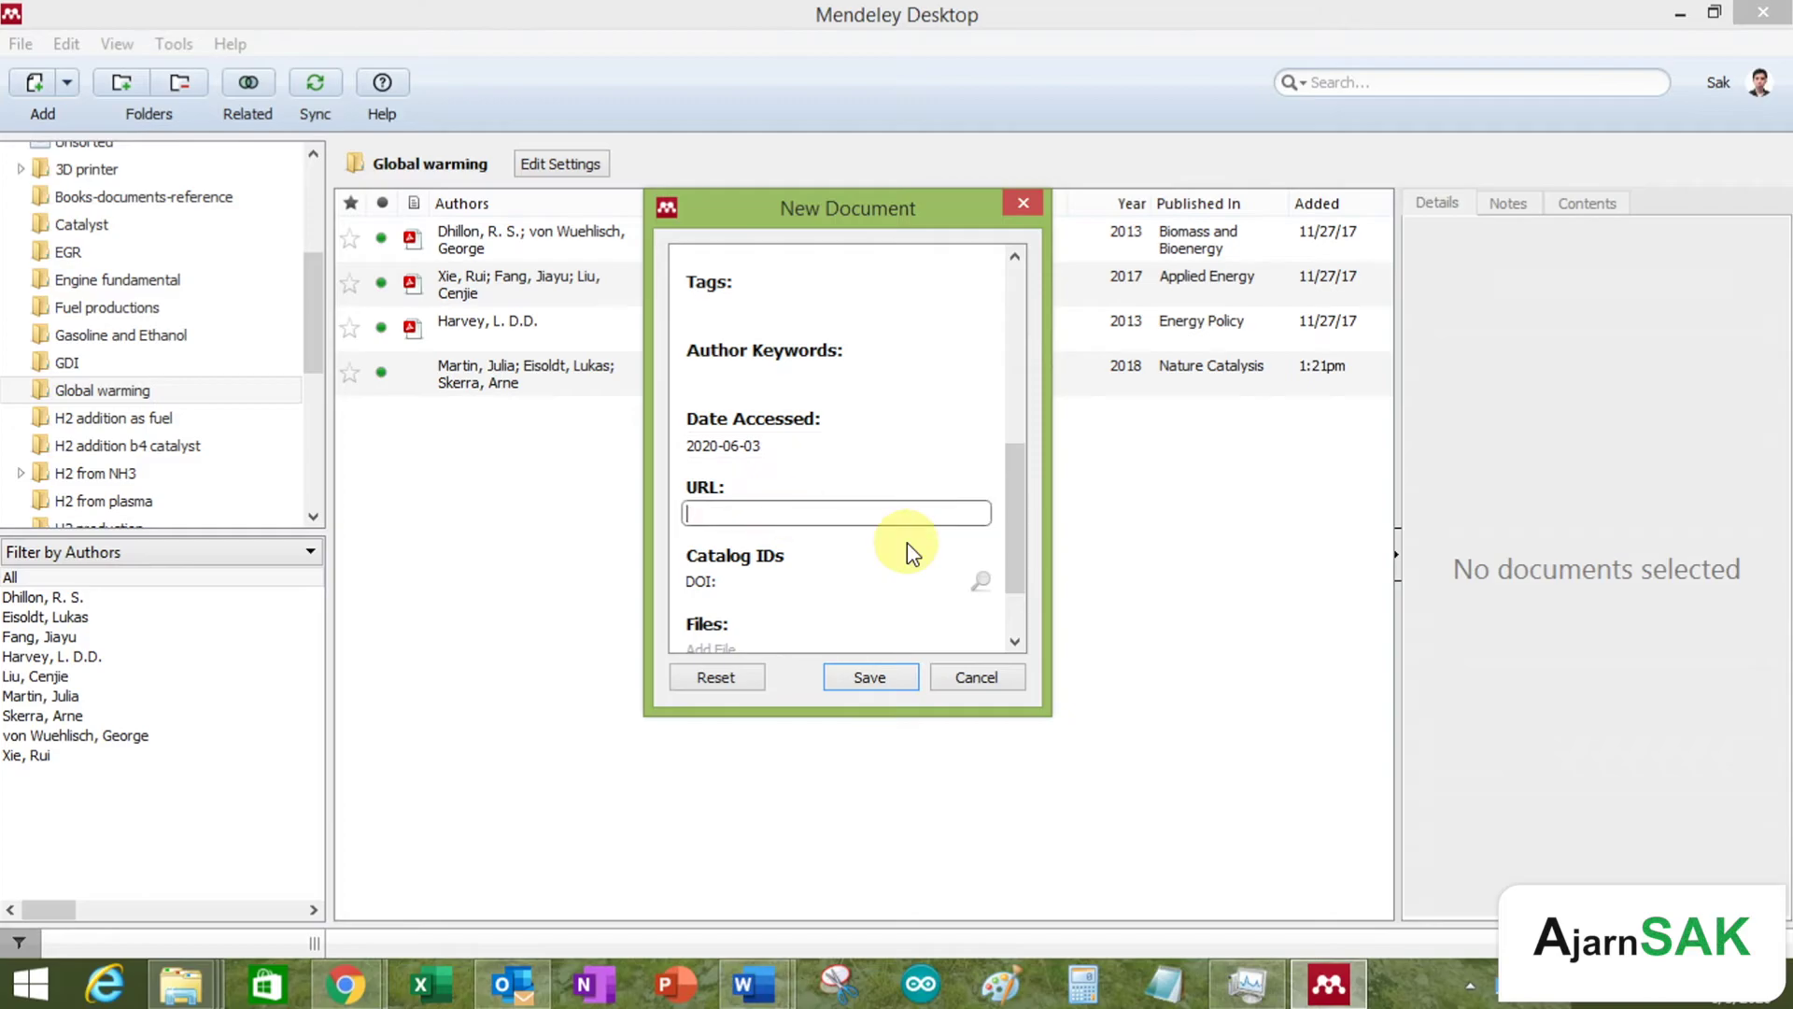
{"action": "key", "text": "ctrl+v"}
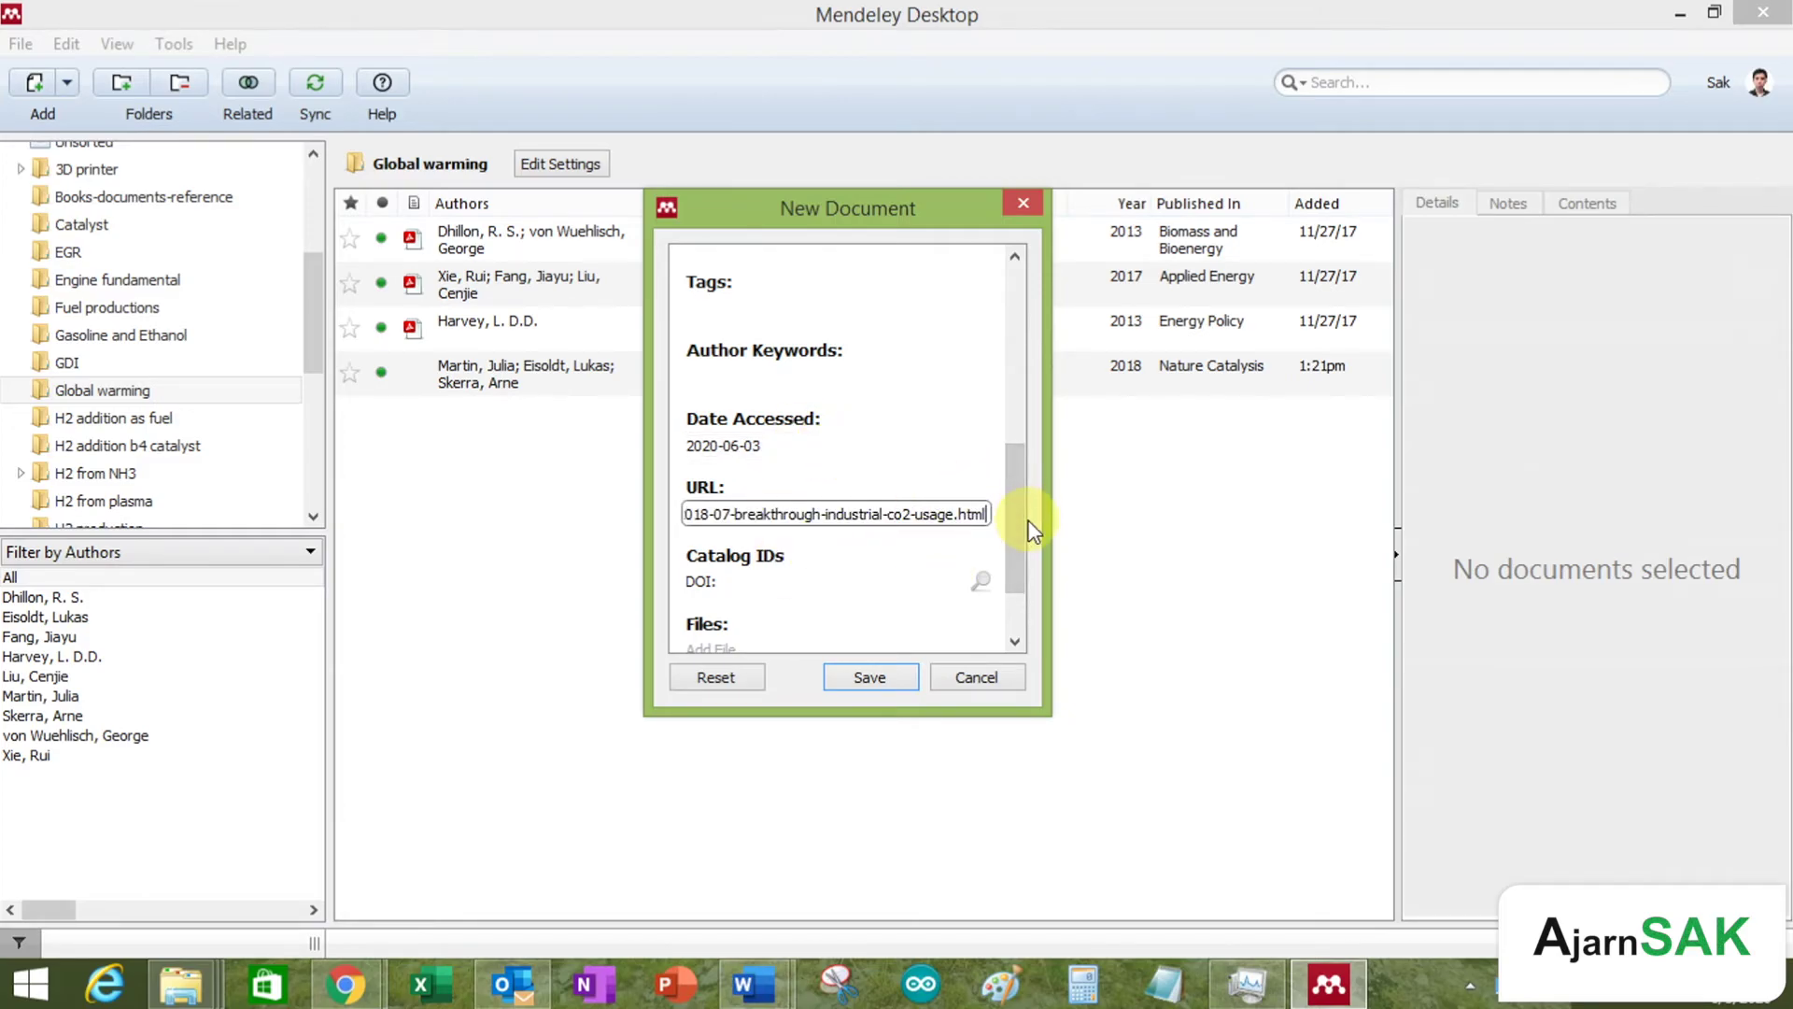
{"action": "scroll", "coordinate": [1012, 538], "scroll_direction": "down", "scroll_amount": 2}
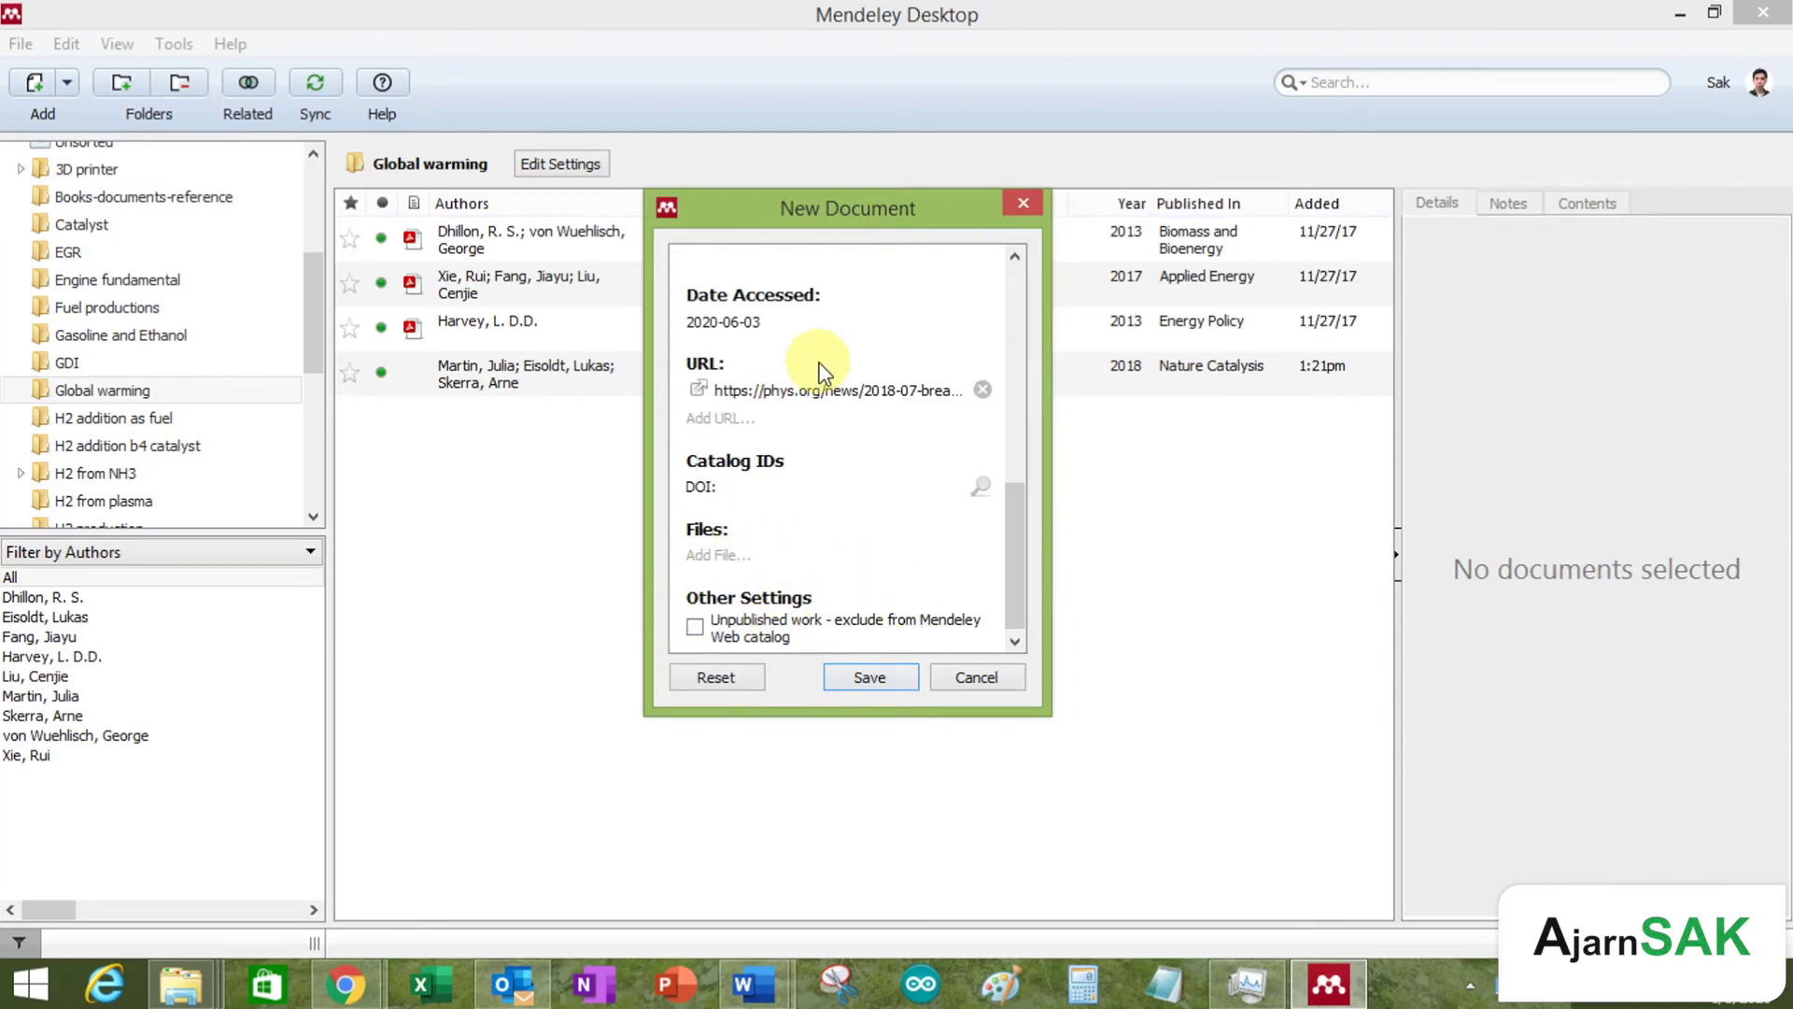
{"action": "scroll", "coordinate": [922, 458], "scroll_direction": "up", "scroll_amount": 3}
{"action": "scroll", "coordinate": [920, 448], "scroll_direction": "up", "scroll_amount": 3}
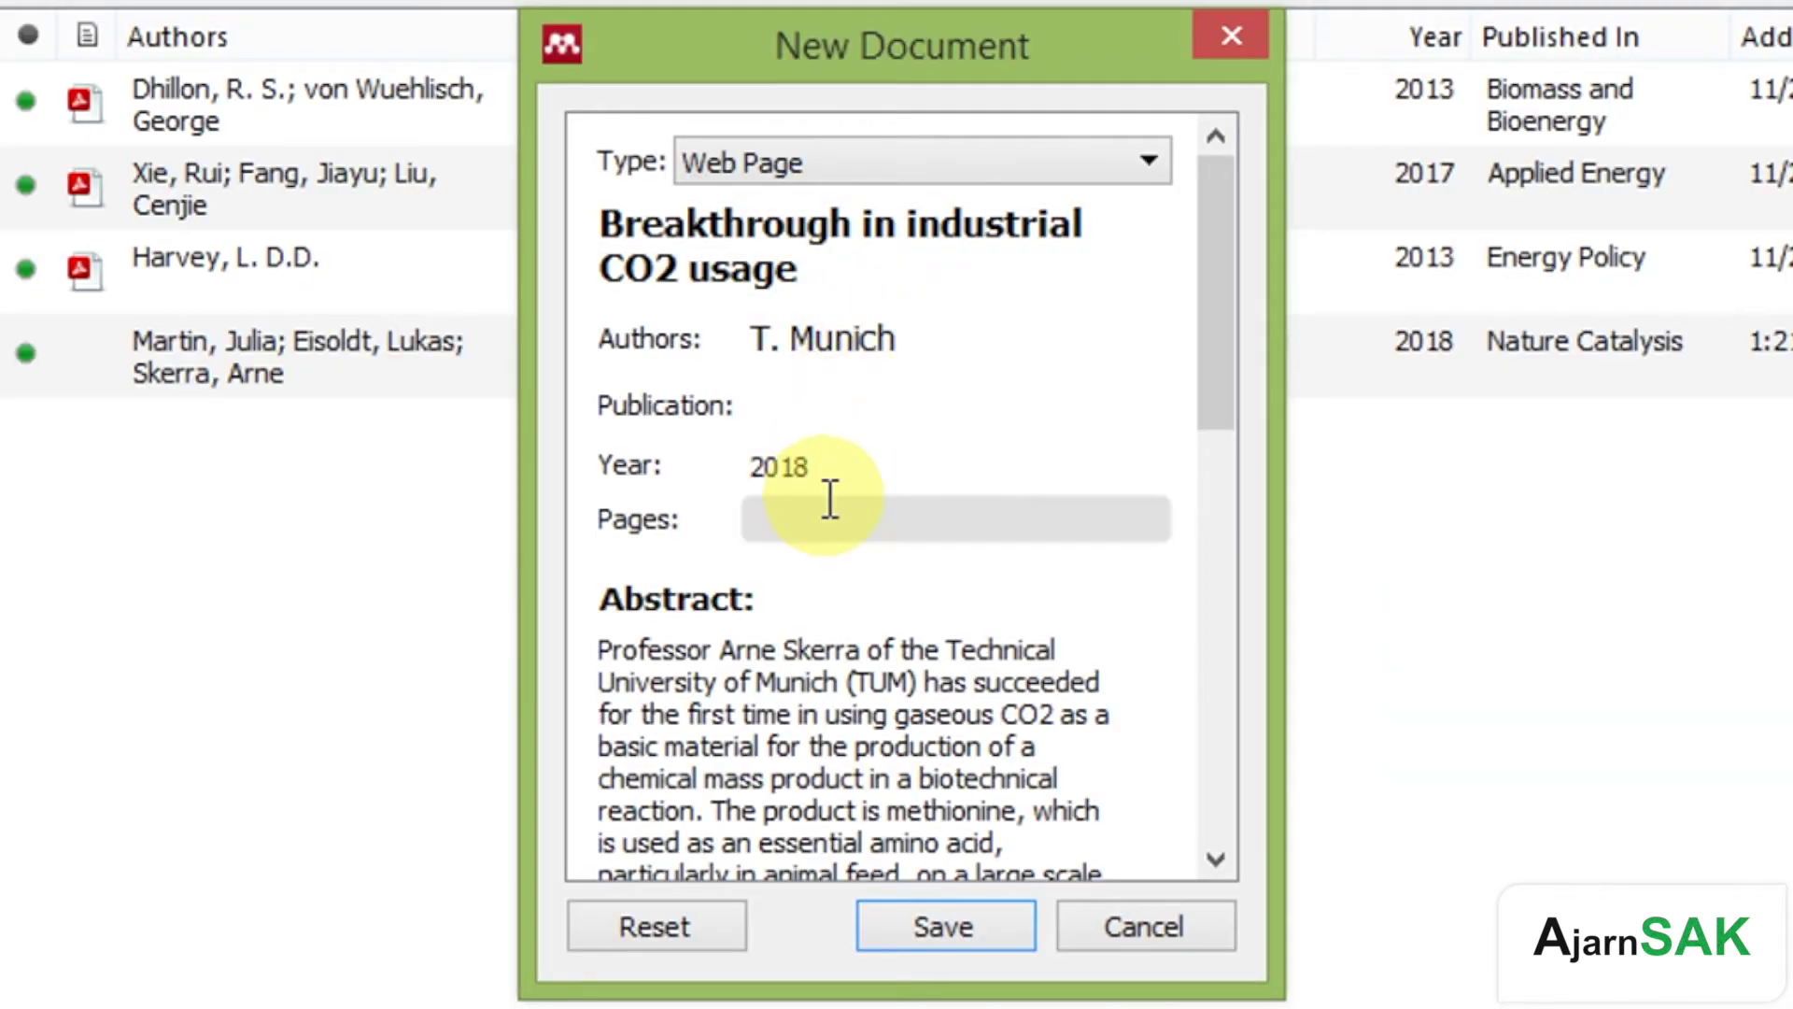
Step: Save the 'Breakthrough in industrial CO2 usage' Web Page reference and select its new row to review details
{"action": "left_click", "coordinate": [968, 925]}
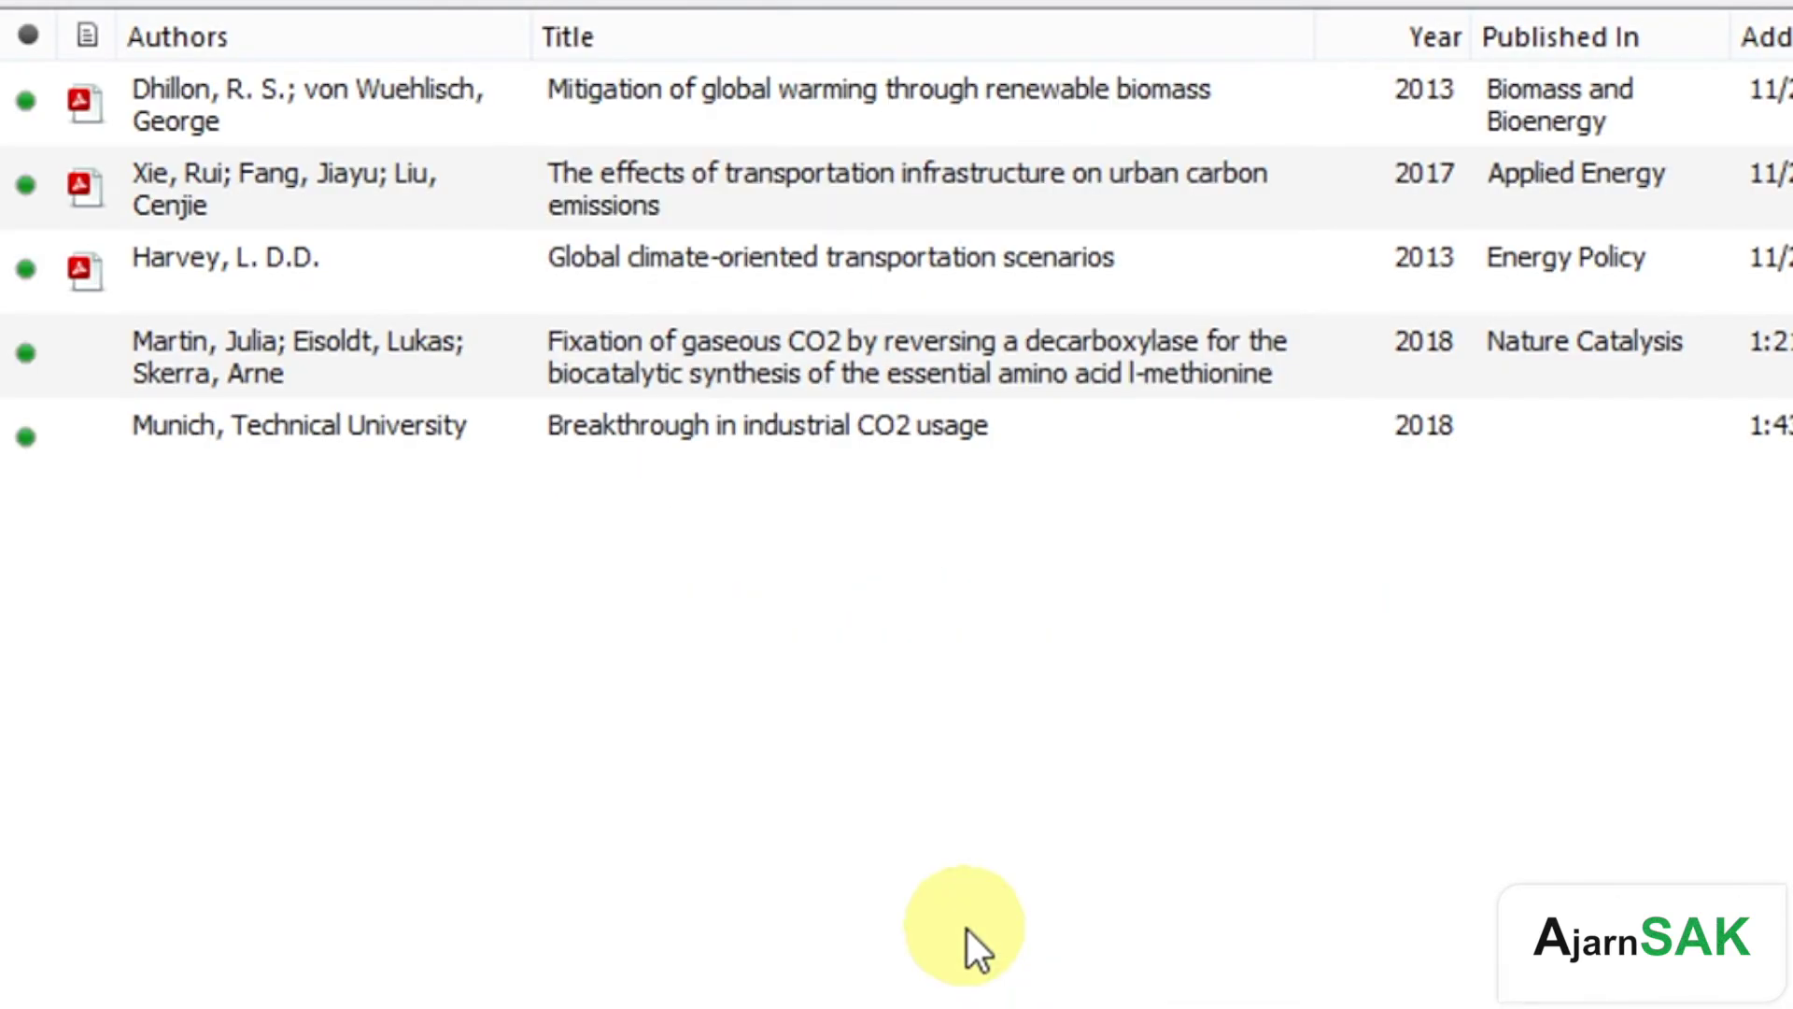
{"action": "left_click", "coordinate": [775, 493]}
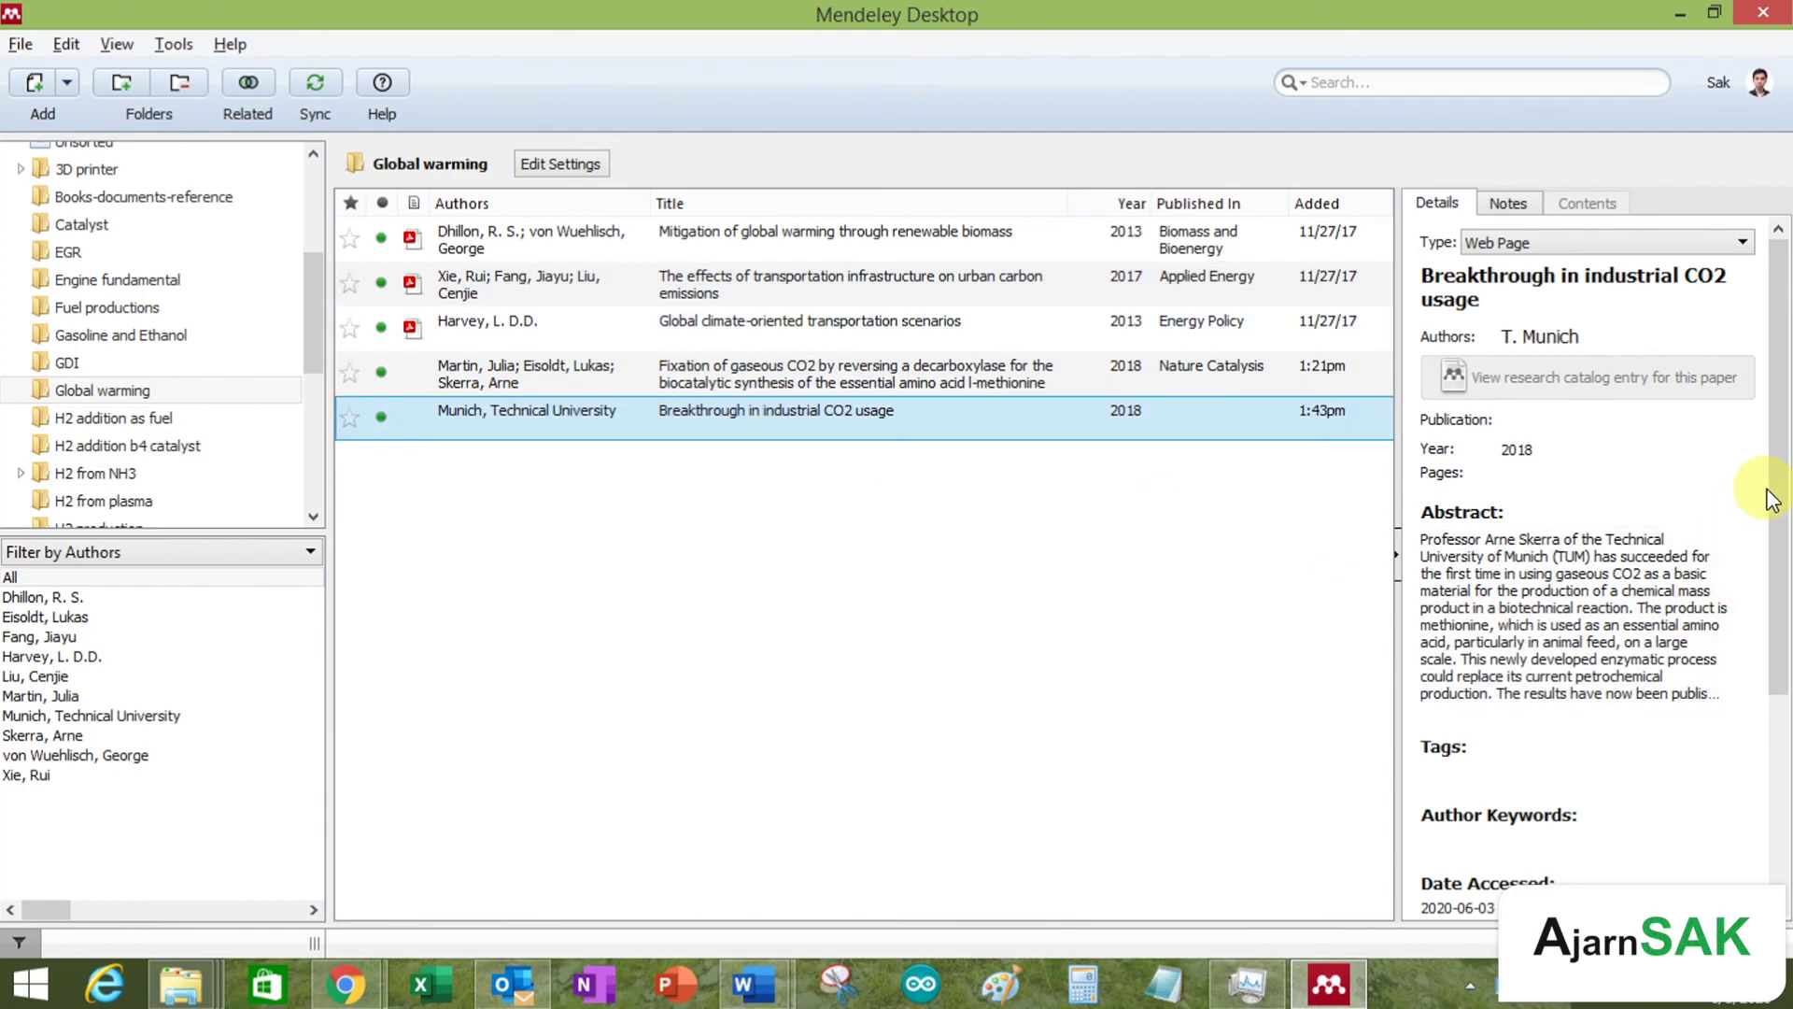
{"action": "left_click_drag", "start_coordinate": [1774, 491], "coordinate": [1784, 527]}
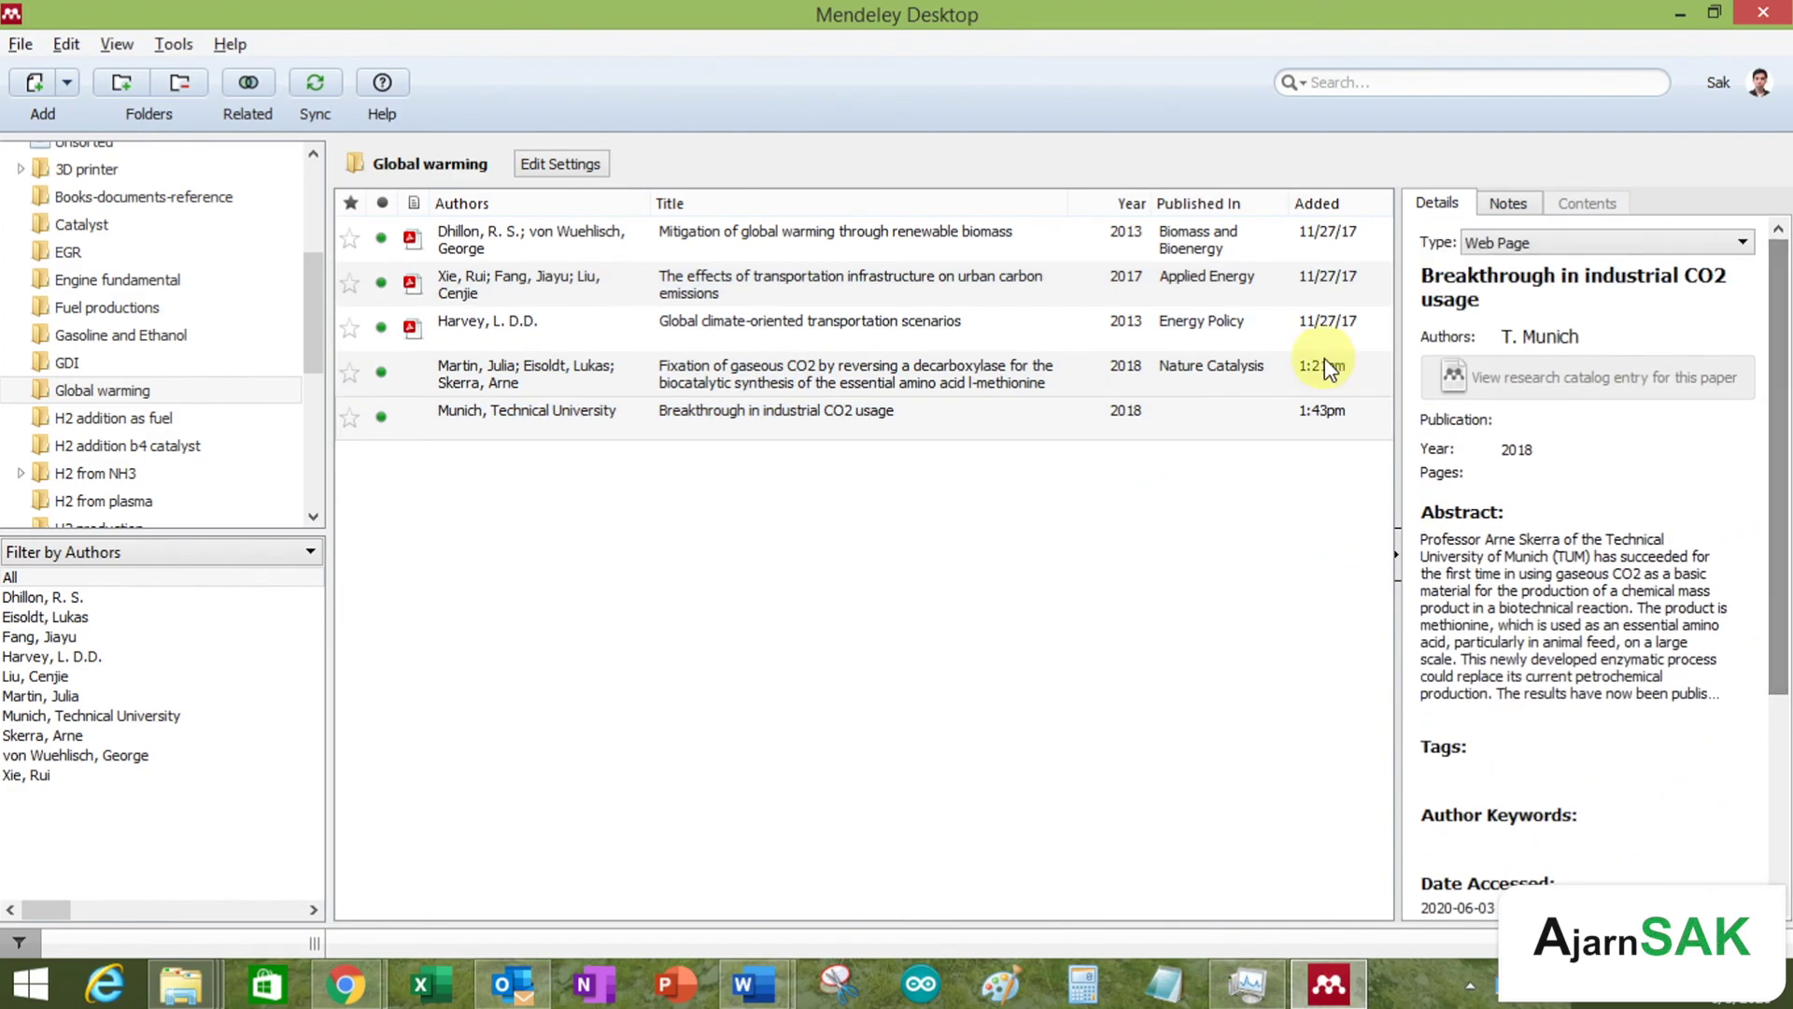